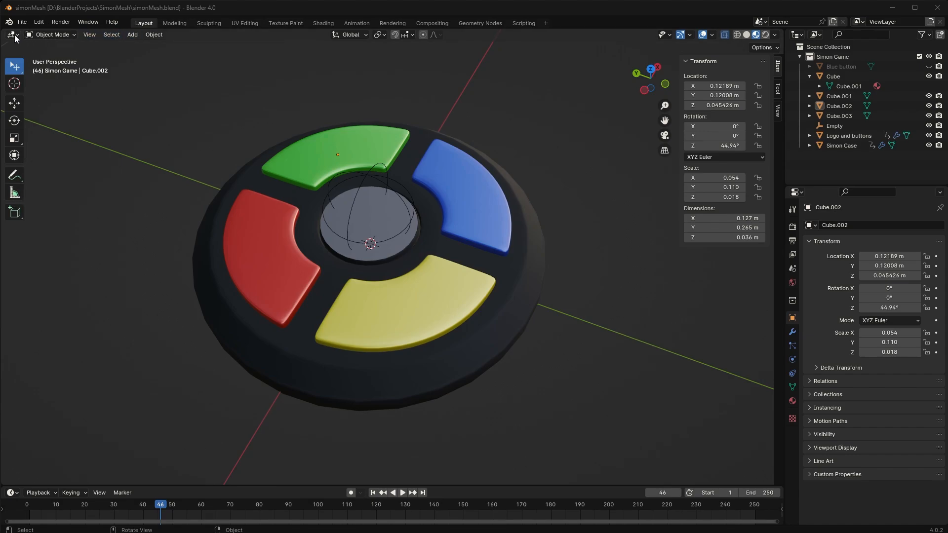
# Create a new General file to replace the open Simon game project.
pyautogui.click(74, 35)
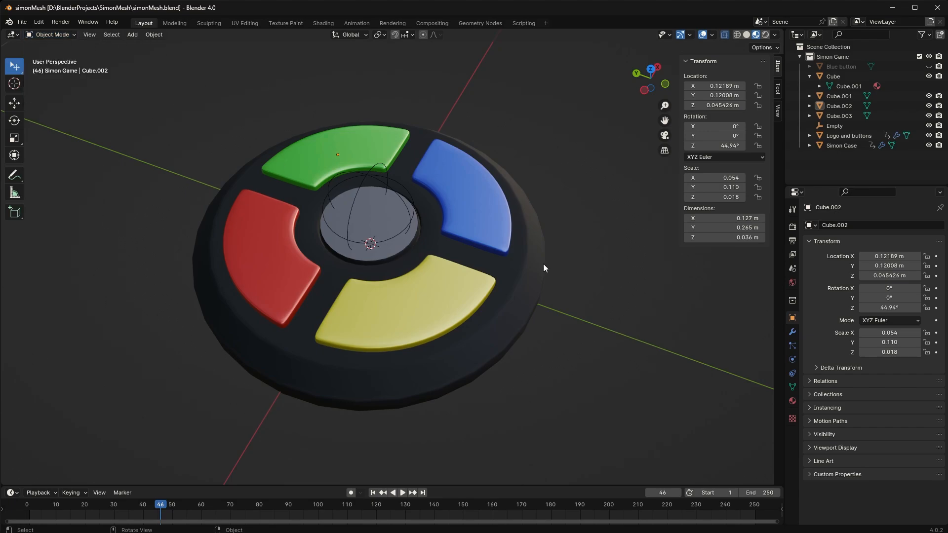
pyautogui.moveTo(434, 344); pyautogui.dragTo(435, 358, button='middle')
pyautogui.click(22, 22)
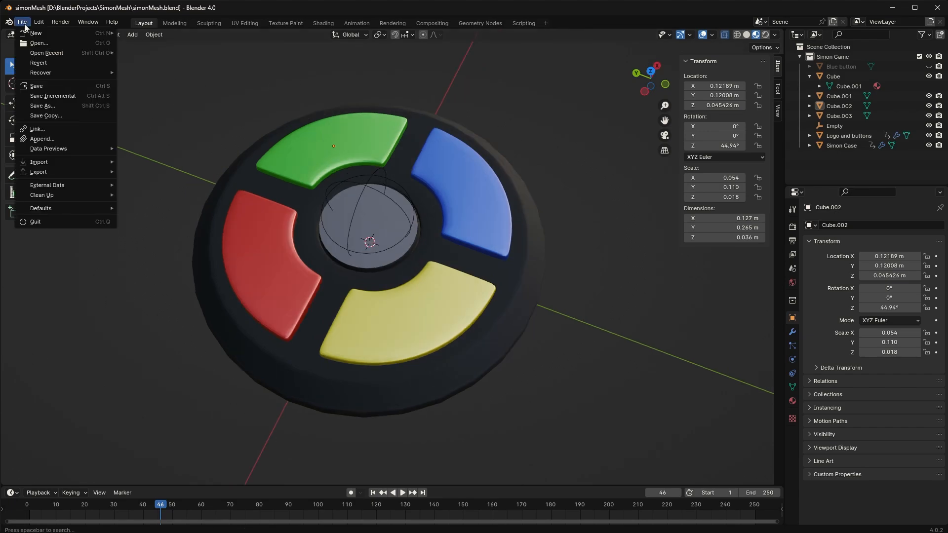
pyautogui.moveTo(40, 34)
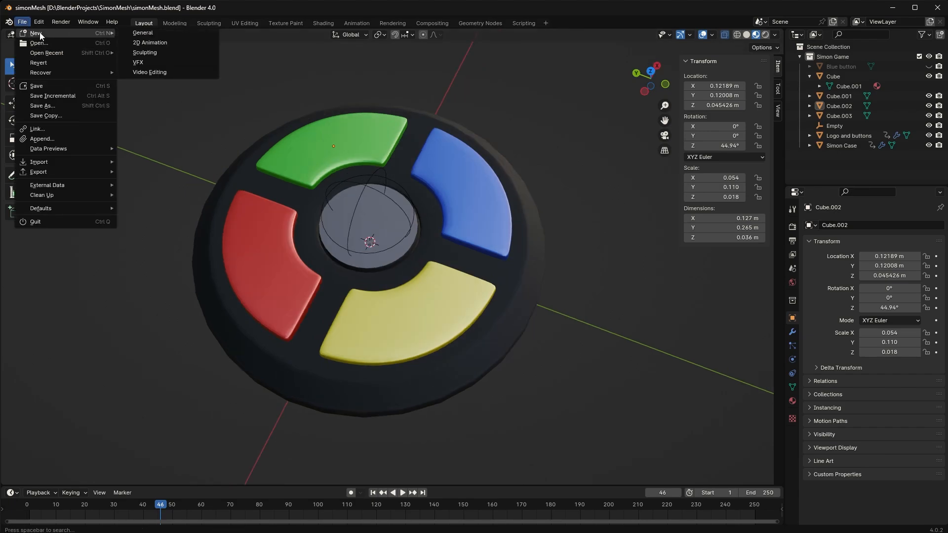
pyautogui.click(156, 34)
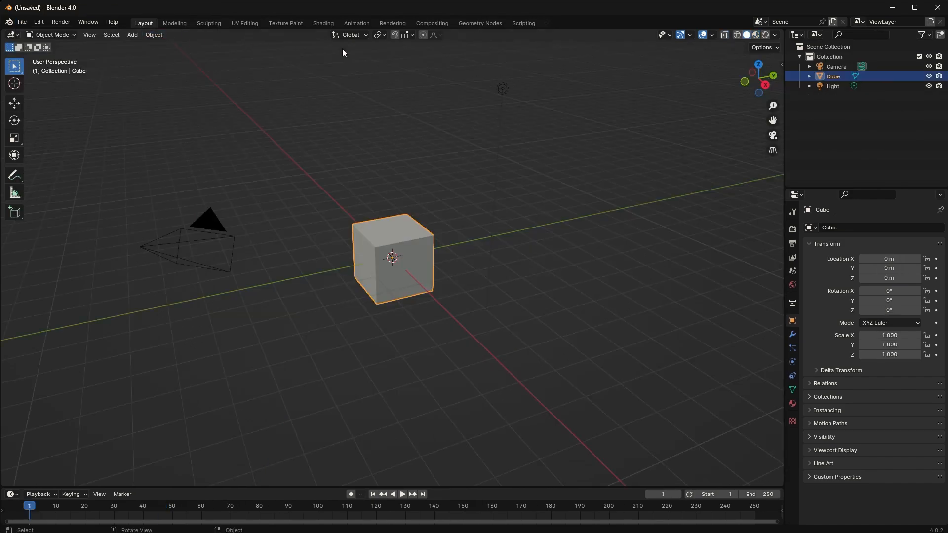
pyautogui.click(25, 26)
pyautogui.moveTo(75, 33)
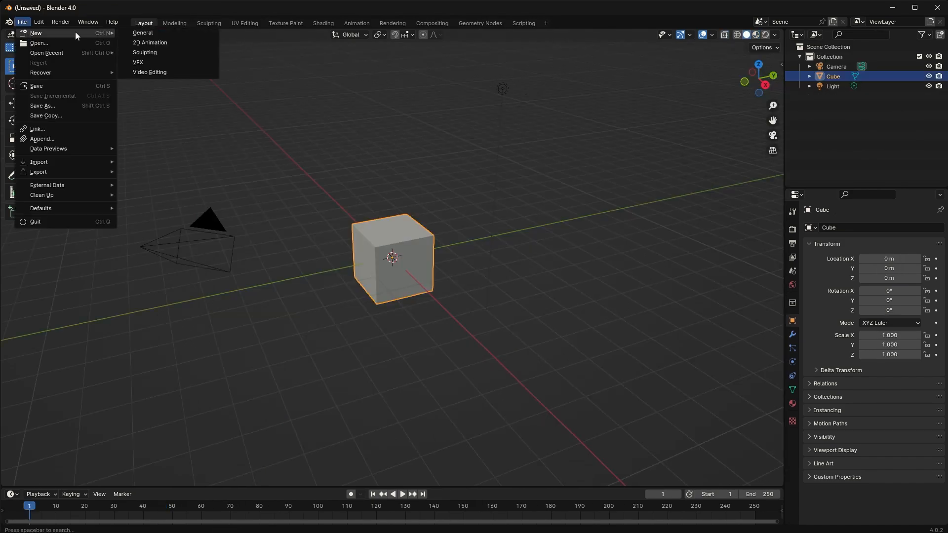
pyautogui.click(165, 28)
# Delete all the default objects: the camera, the cube and the light.
pyautogui.click(577, 334)
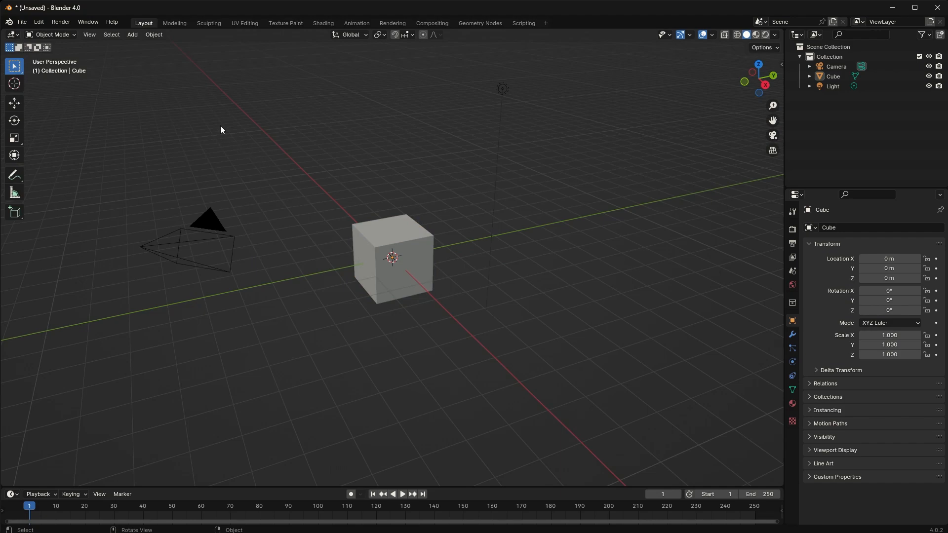
pyautogui.click(192, 243)
pyautogui.click(390, 247)
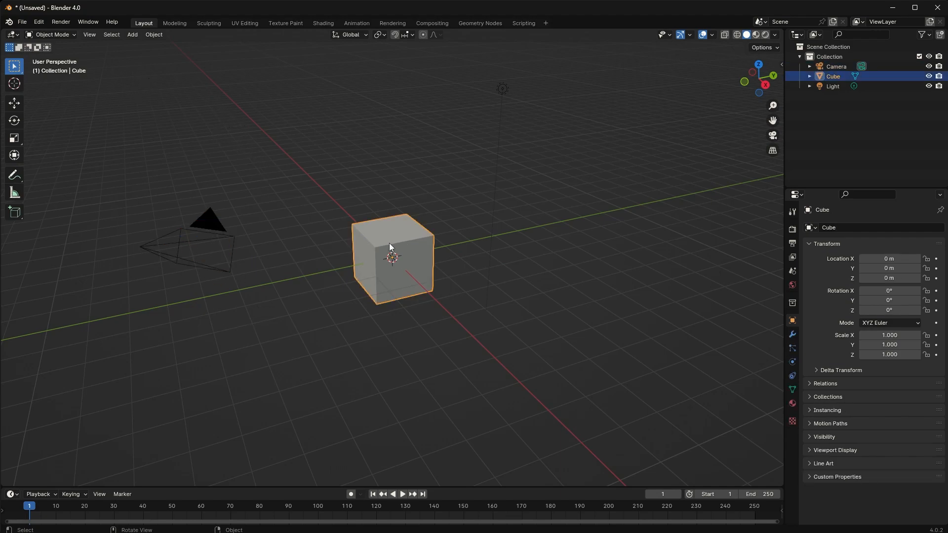
pyautogui.click(502, 89)
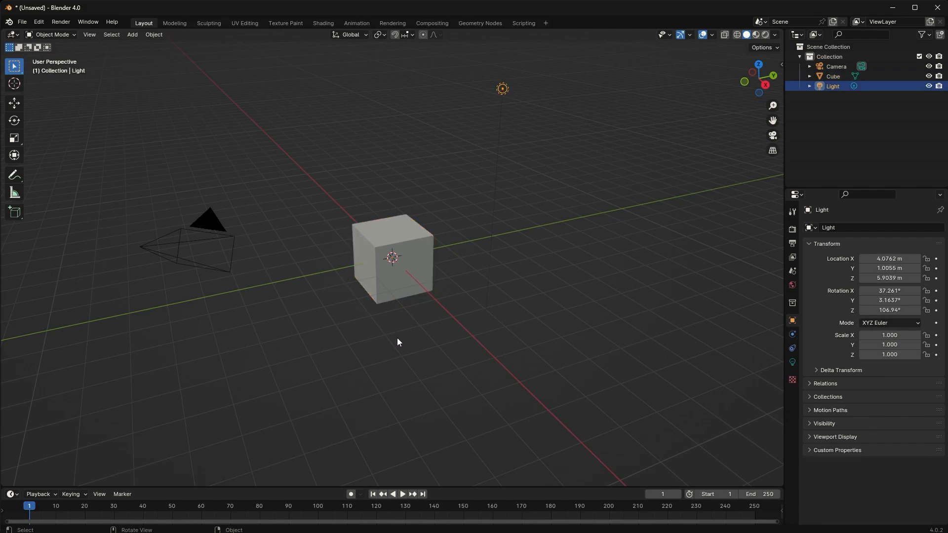
pyautogui.press('a')
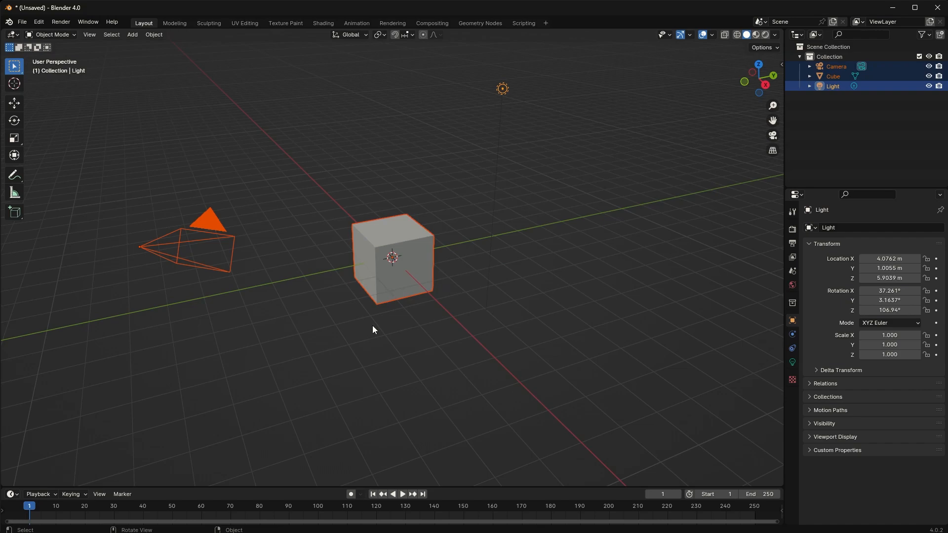
pyautogui.press('x')
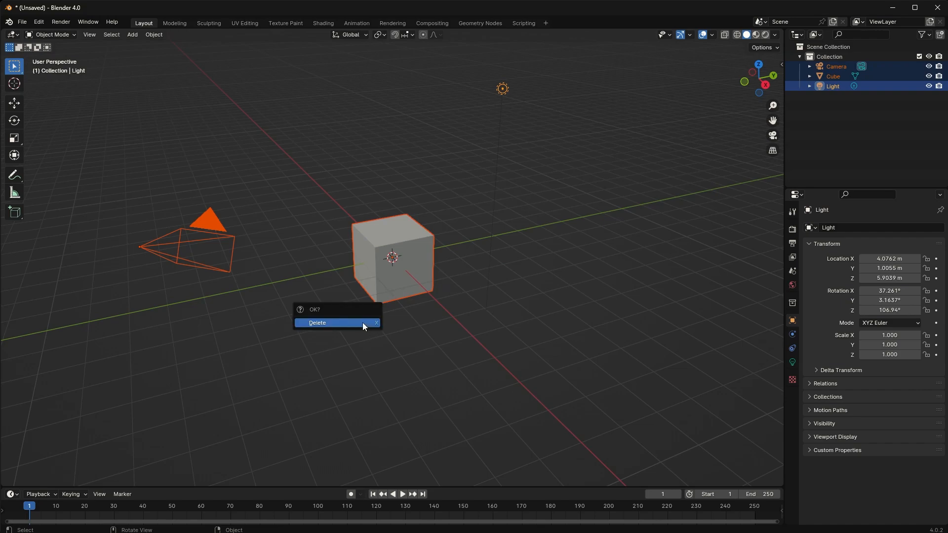
pyautogui.click(362, 321)
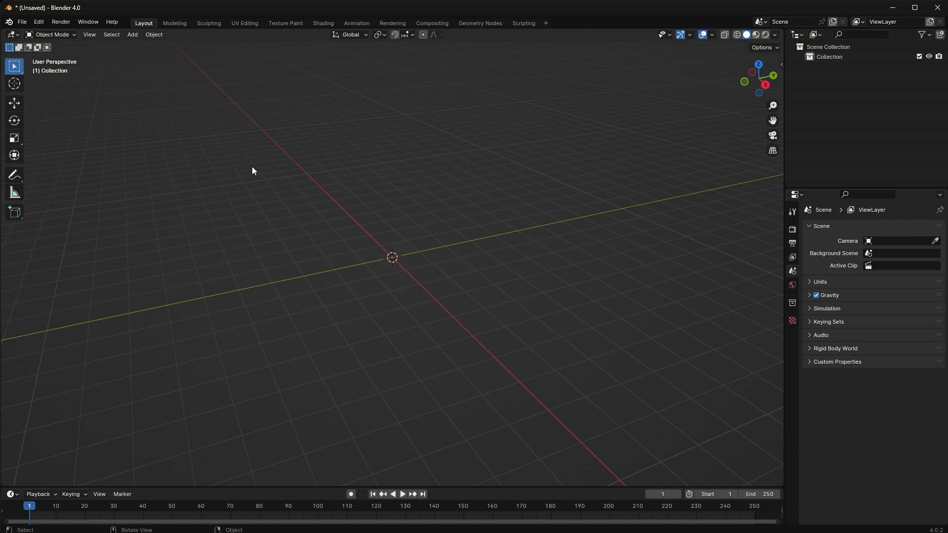
# Add a cylinder mesh at the scene origin.
pyautogui.hotkey('shift', 'a')
pyautogui.moveTo(252, 168)
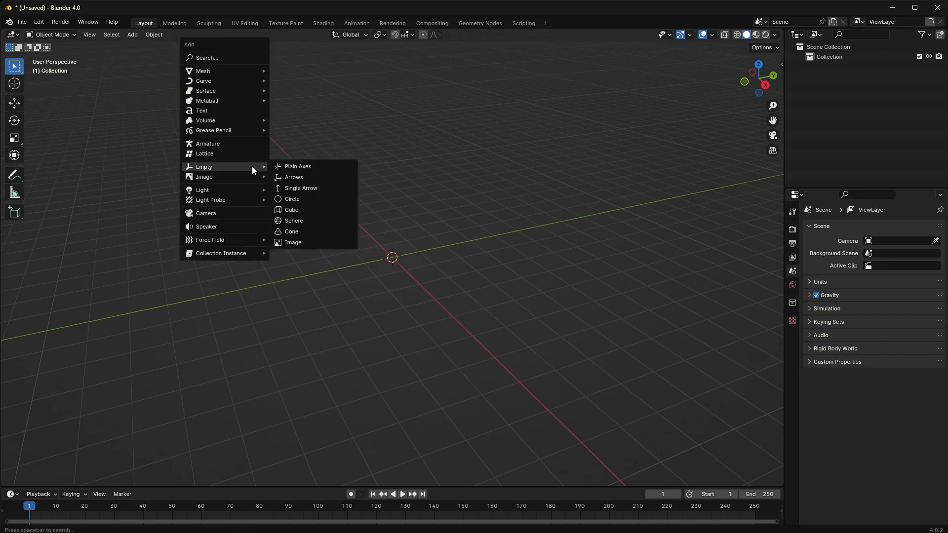
pyautogui.moveTo(209, 72)
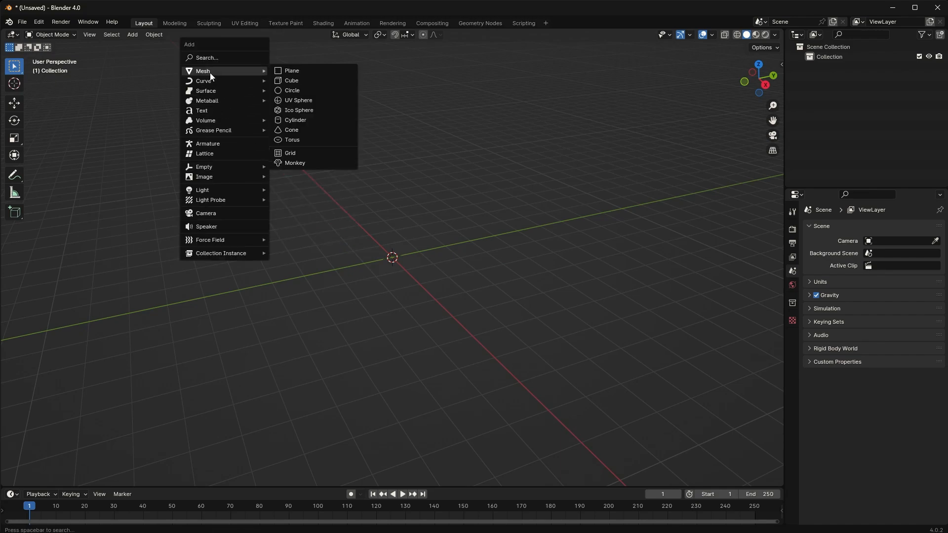
pyautogui.click(308, 122)
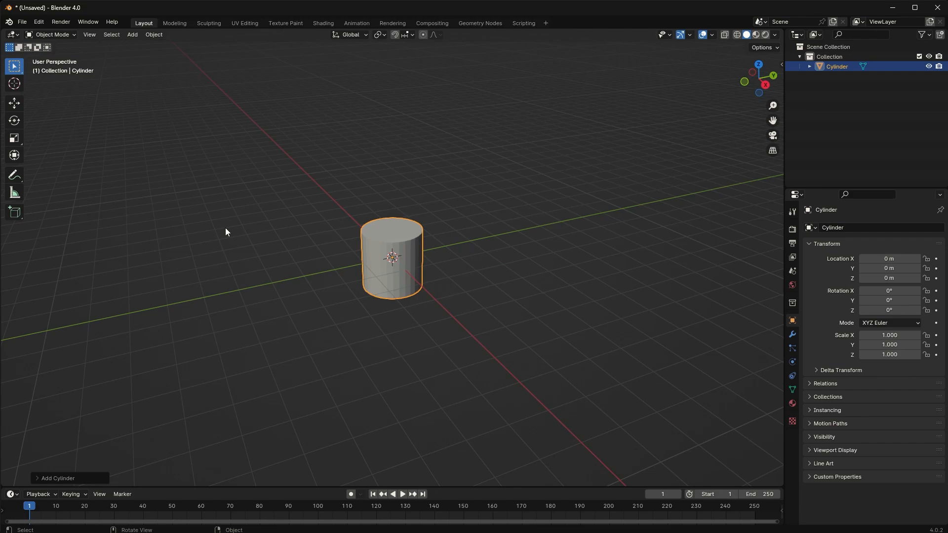
pyautogui.moveTo(289, 209); pyautogui.dragTo(233, 223, button='middle')
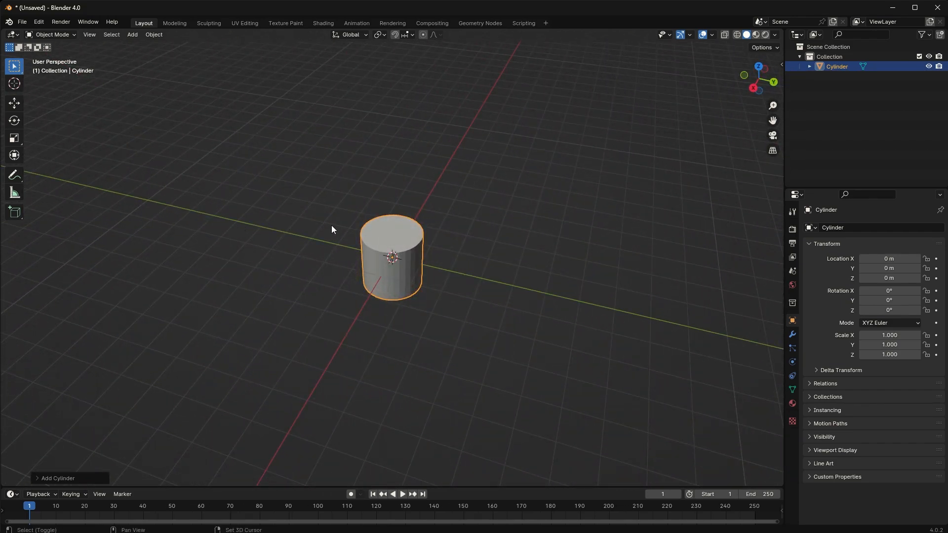
pyautogui.keyDown('shift'); pyautogui.moveTo(591, 257); pyautogui.dragTo(779, 179, button='middle'); pyautogui.keyUp('shift')
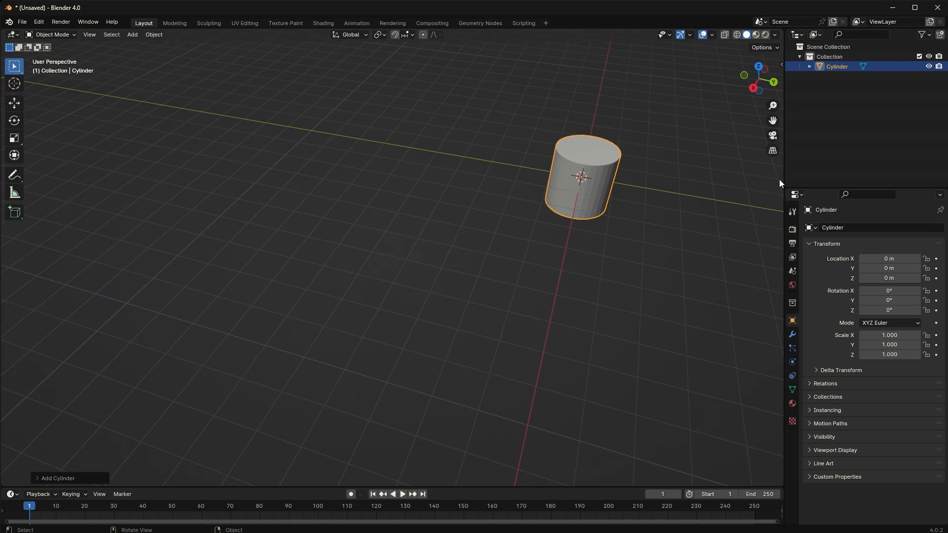
pyautogui.press('KP_Decimal')
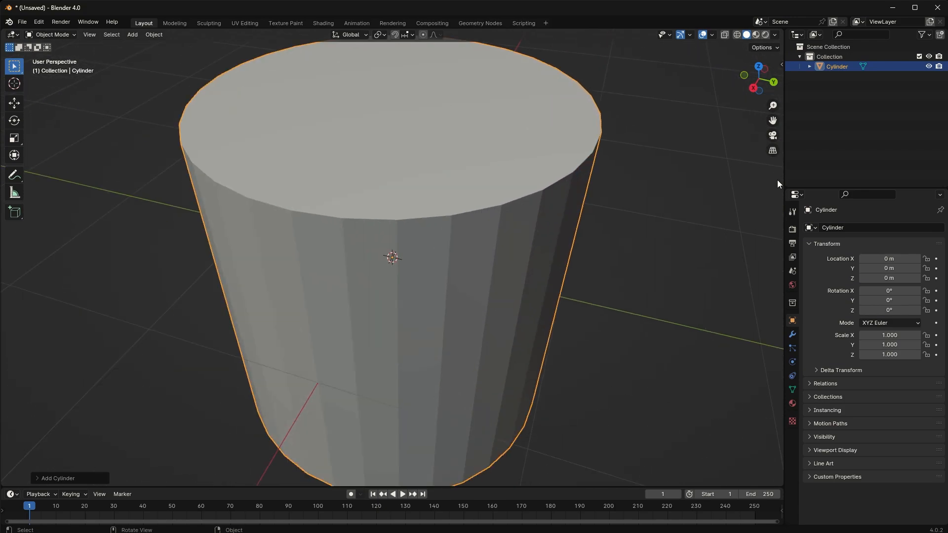
pyautogui.scroll(-5, 506, 253)
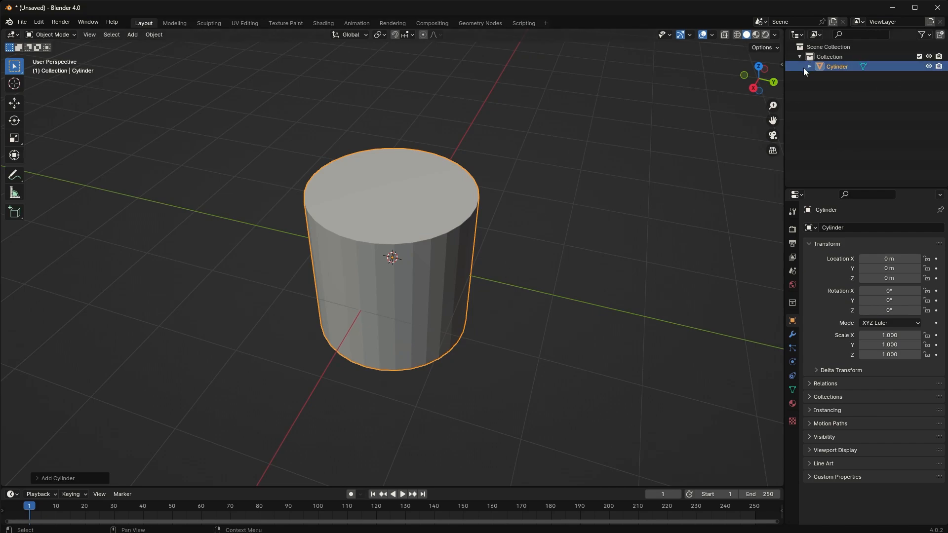
pyautogui.click(37, 478)
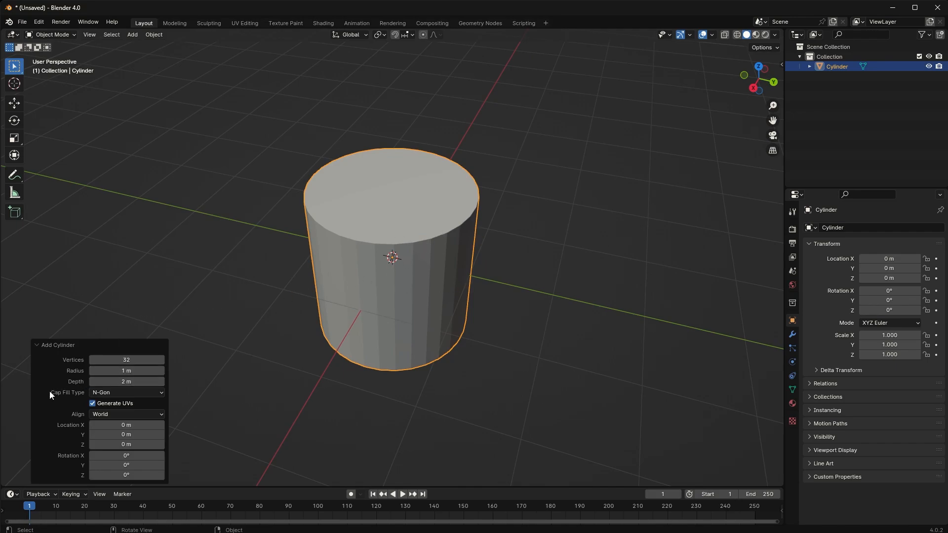
pyautogui.click(42, 345)
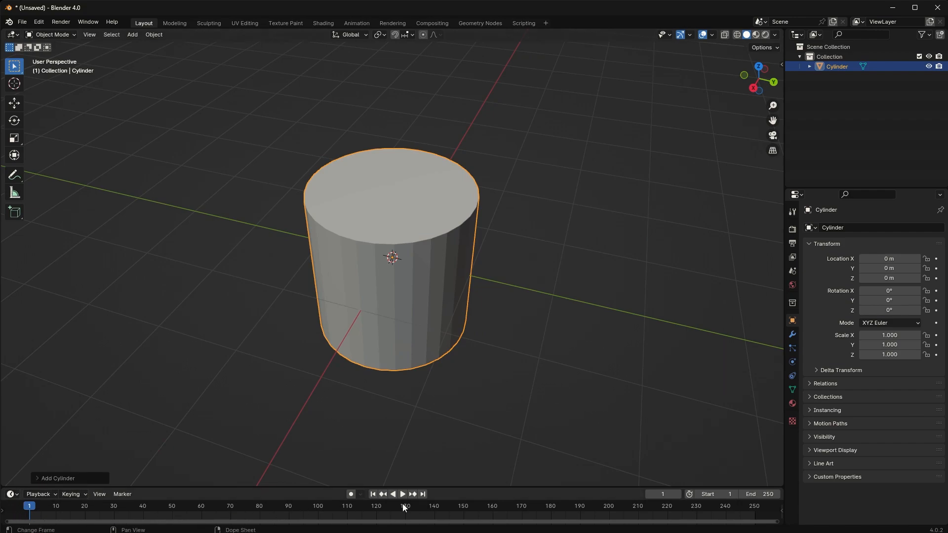
# Set the new cylinder's radius to 0.3 m.
pyautogui.click(37, 478)
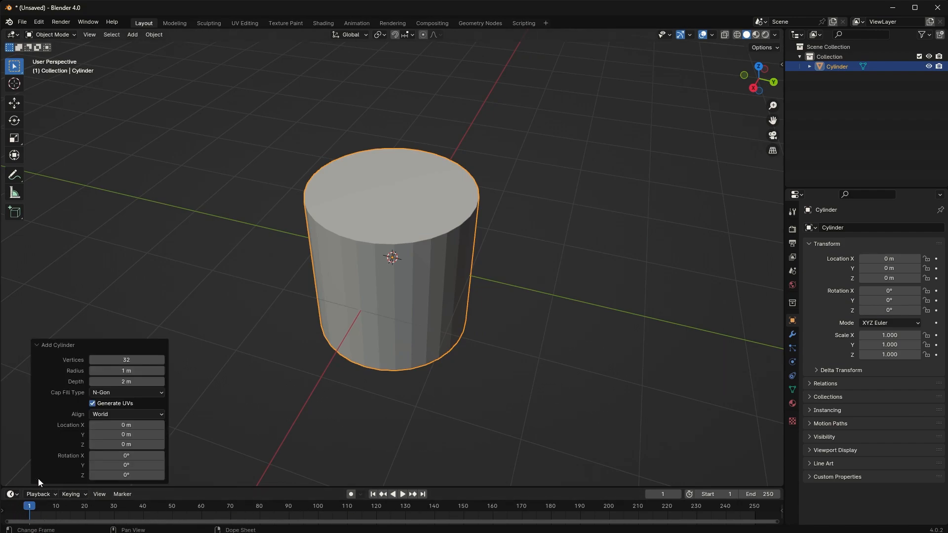
pyautogui.click(107, 370)
pyautogui.write('2222222222222222222')
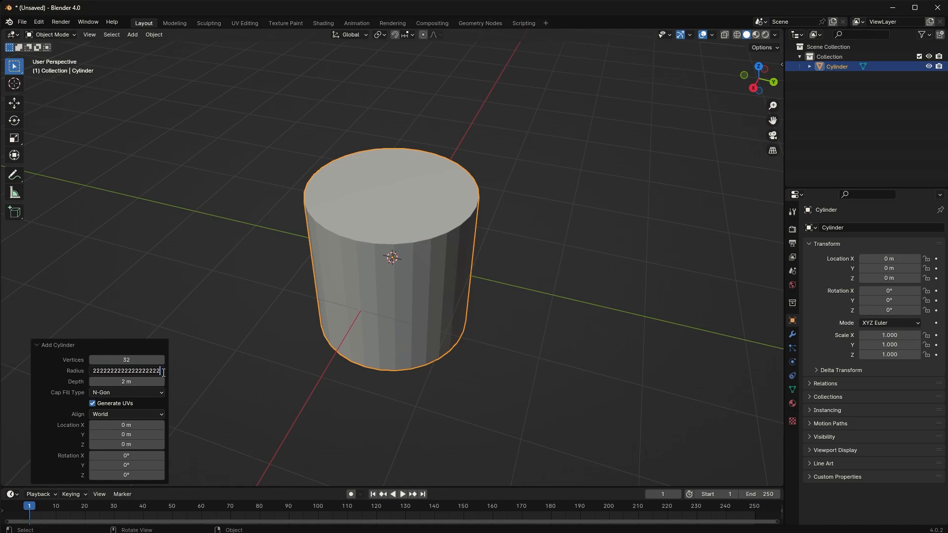
pyautogui.hotkey('ctrl', 'a')
pyautogui.press('BackSpace')
pyautogui.write('.3')
pyautogui.press('Return')
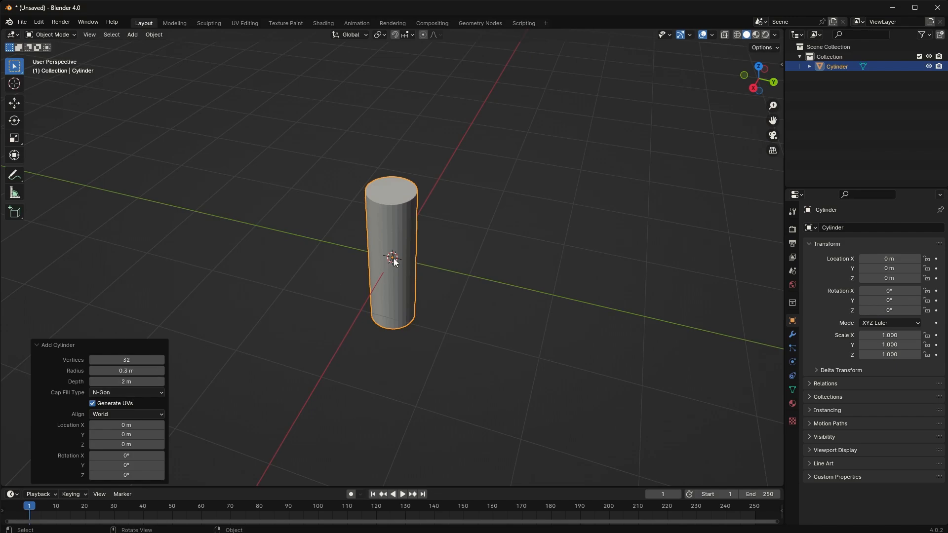
# Set the new cylinder's depth to 0.1 m.
pyautogui.click(127, 382)
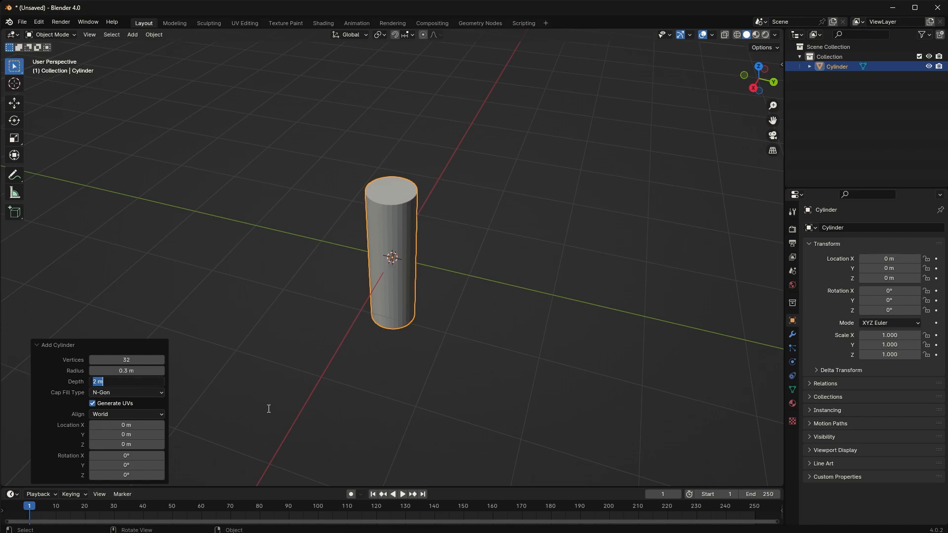
pyautogui.write('.1')
pyautogui.press('Return')
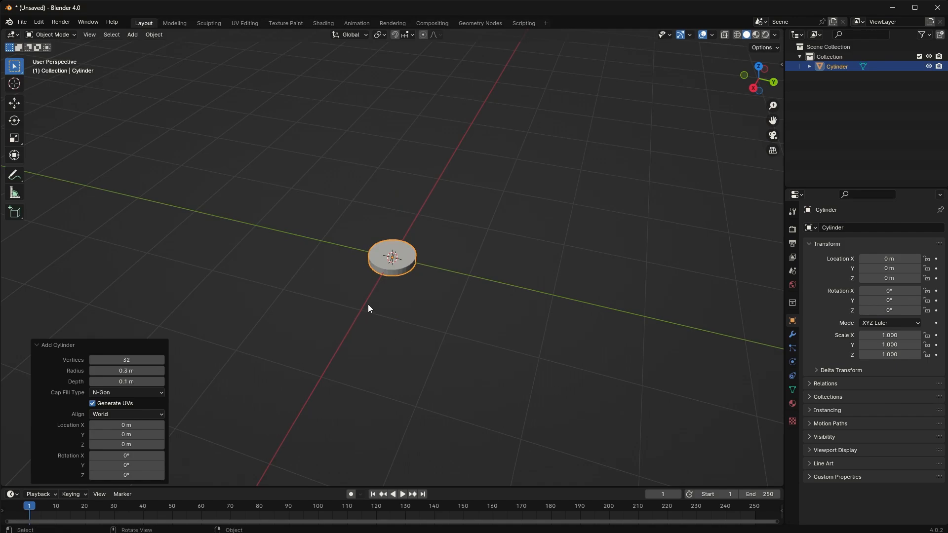
# Frame the flat cylinder and switch it to Edit Mode.
pyautogui.press('KP_Decimal')
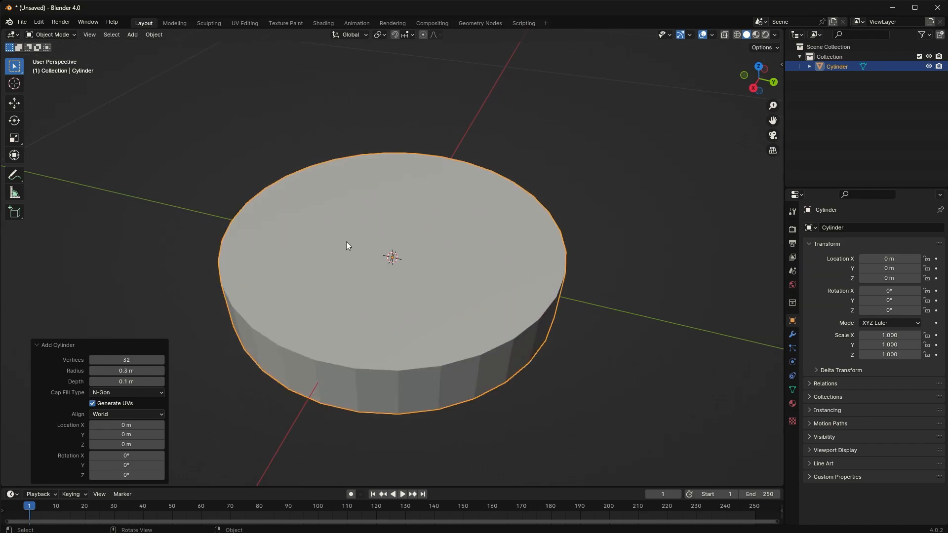
pyautogui.moveTo(329, 249); pyautogui.dragTo(451, 281, button='middle')
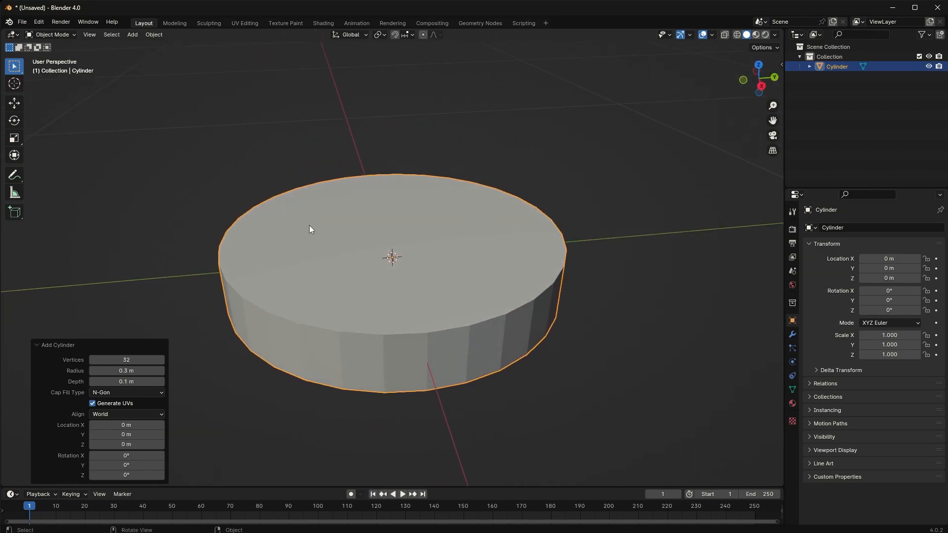
pyautogui.press('Tab')
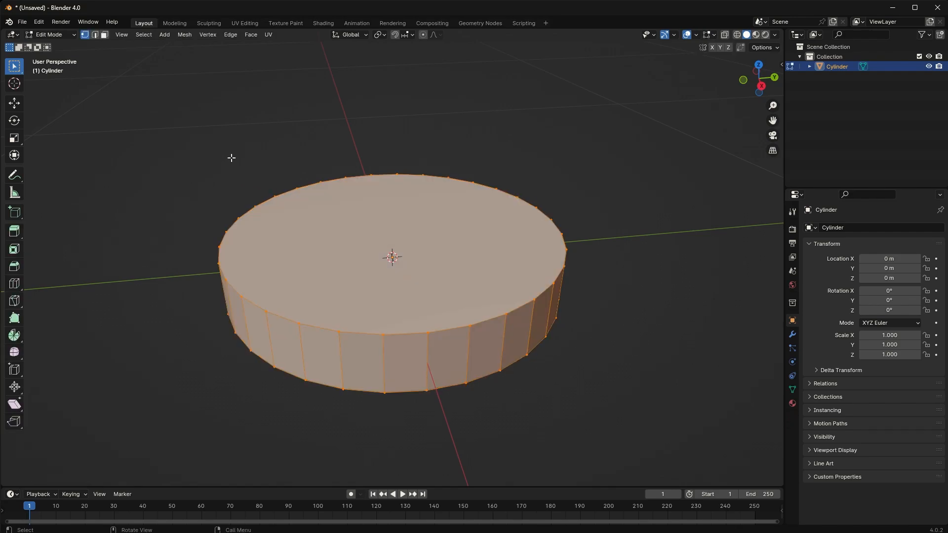
# Toggle the cylinder between Object Mode and Edit Mode several times, finishing in Edit Mode.
pyautogui.click(58, 35)
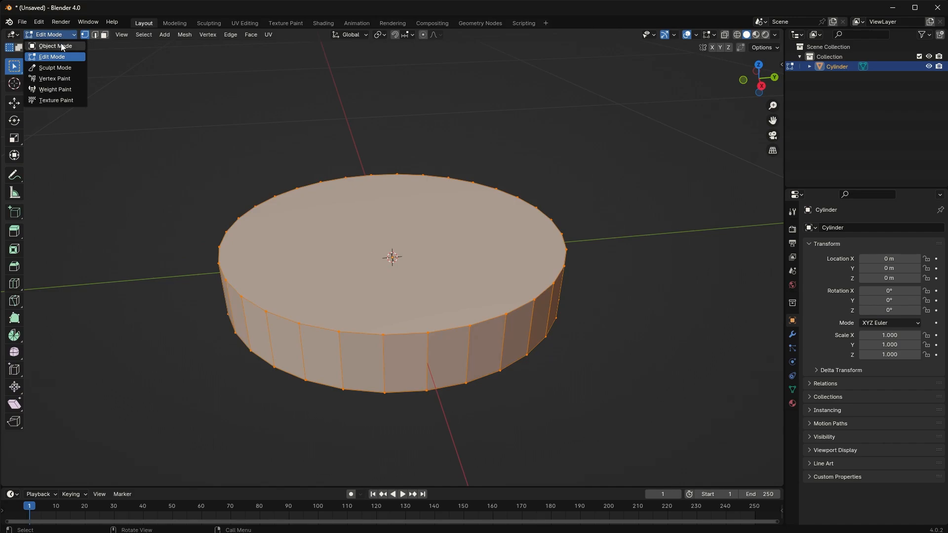
pyautogui.click(55, 46)
pyautogui.click(59, 35)
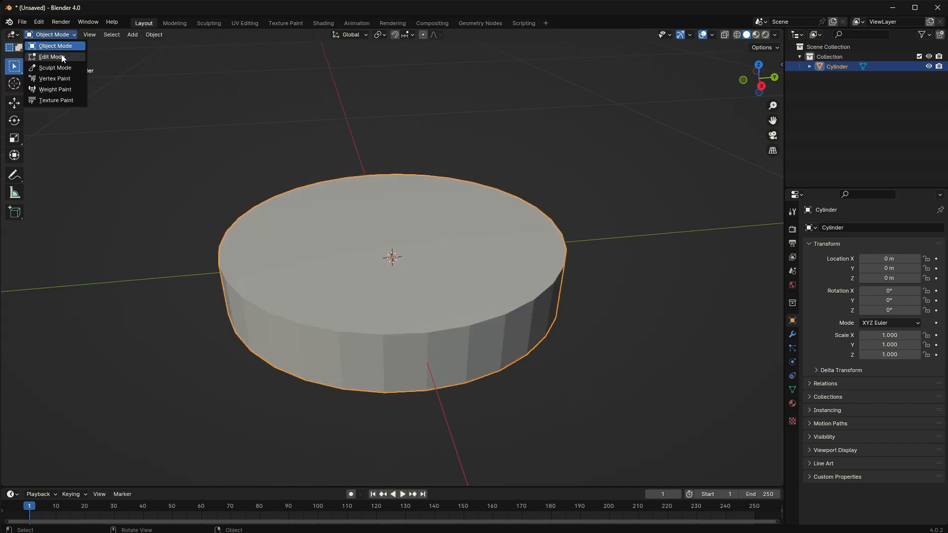
pyautogui.click(52, 57)
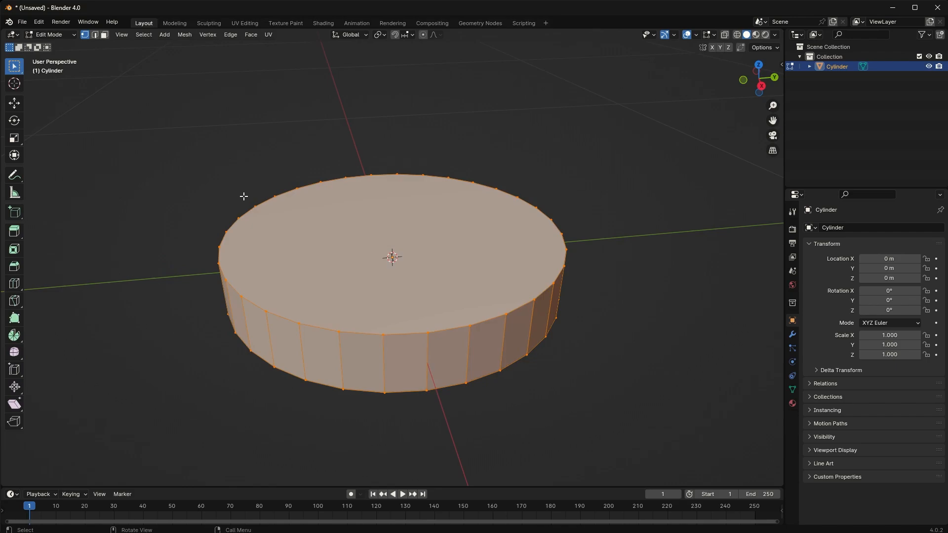
pyautogui.press('Tab')
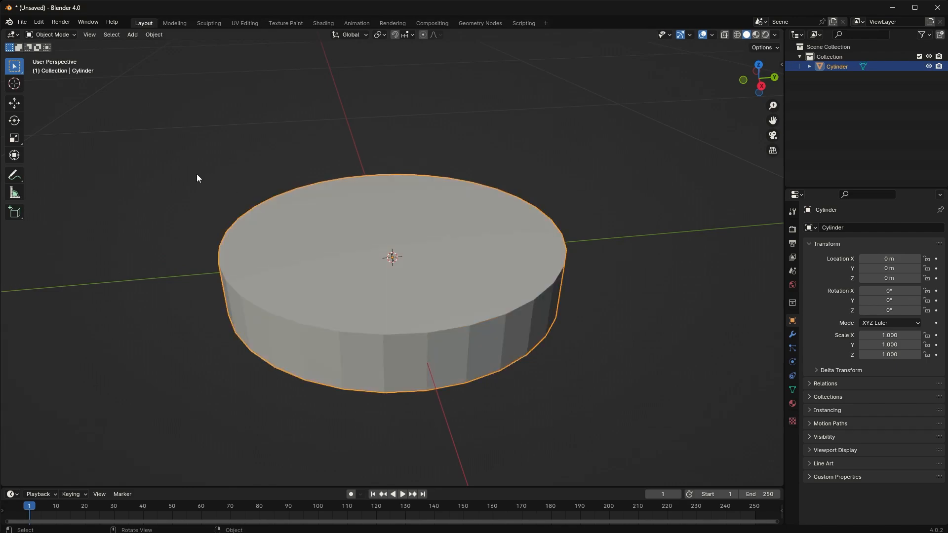
pyautogui.press('Tab')
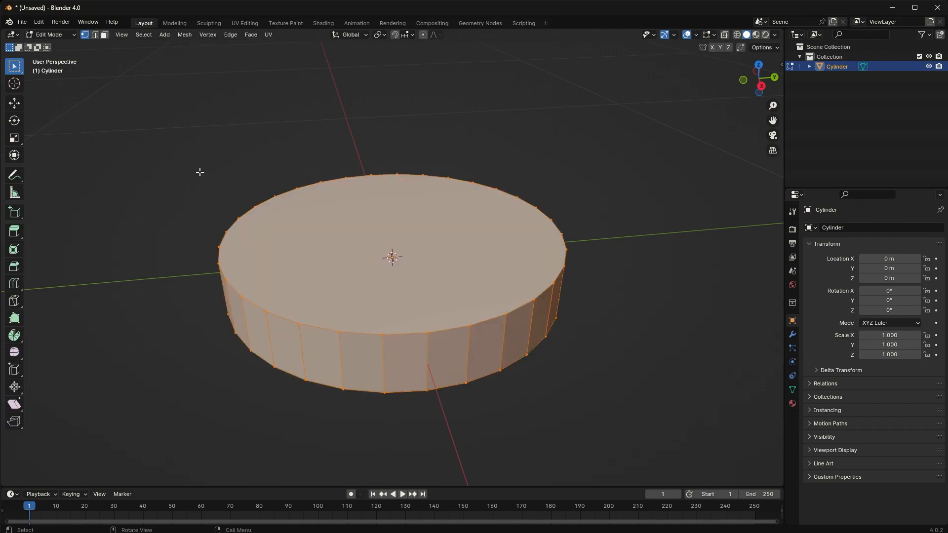
pyautogui.press('Tab')
pyautogui.press('Tab')
pyautogui.press('Tab')
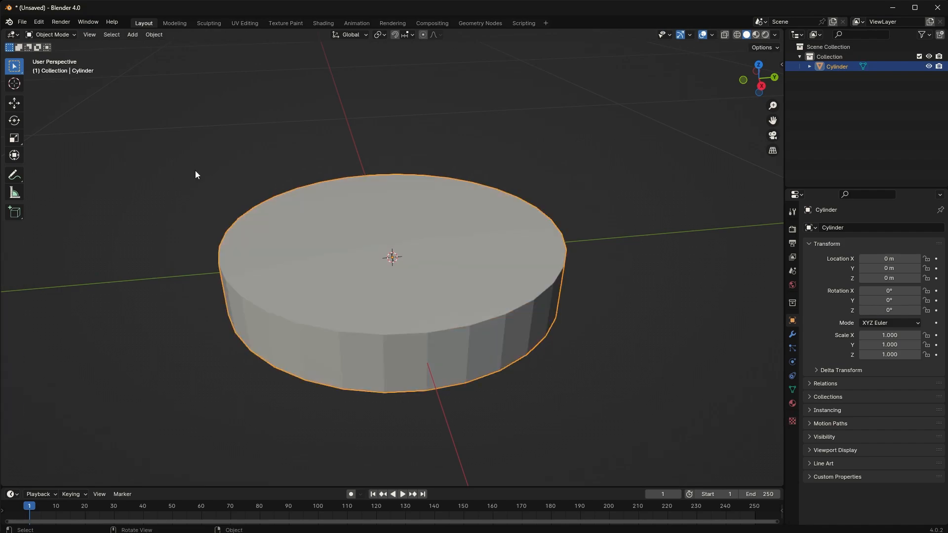
pyautogui.press('Tab')
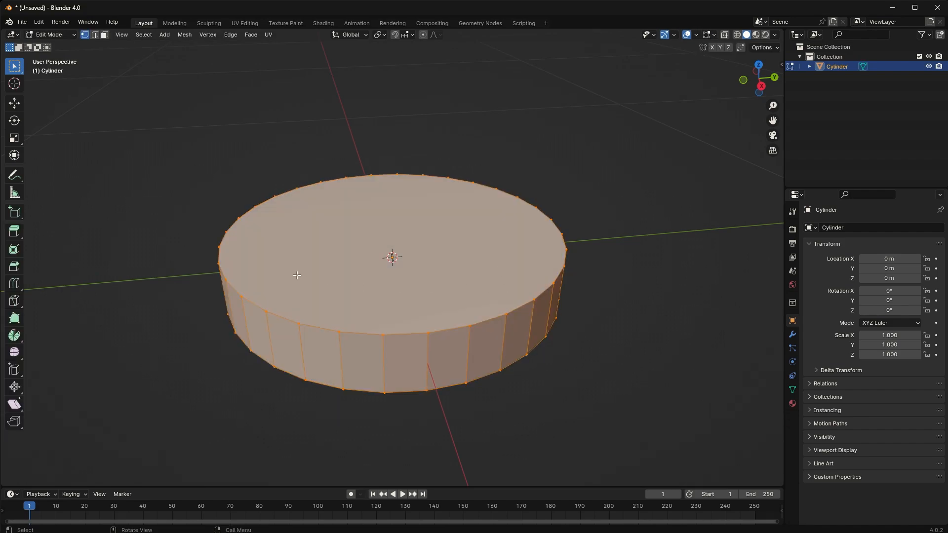
# Select the vertical side edges all around the cylinder in edge selection mode from the front orthographic view.
pyautogui.moveTo(288, 269); pyautogui.dragTo(277, 236, button='middle')
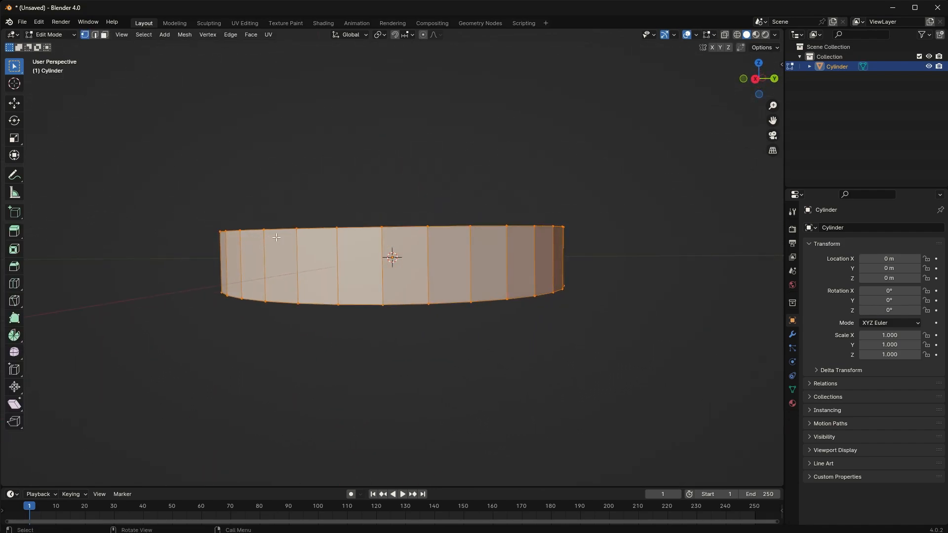
pyautogui.moveTo(333, 131); pyautogui.dragTo(236, 169, button='middle')
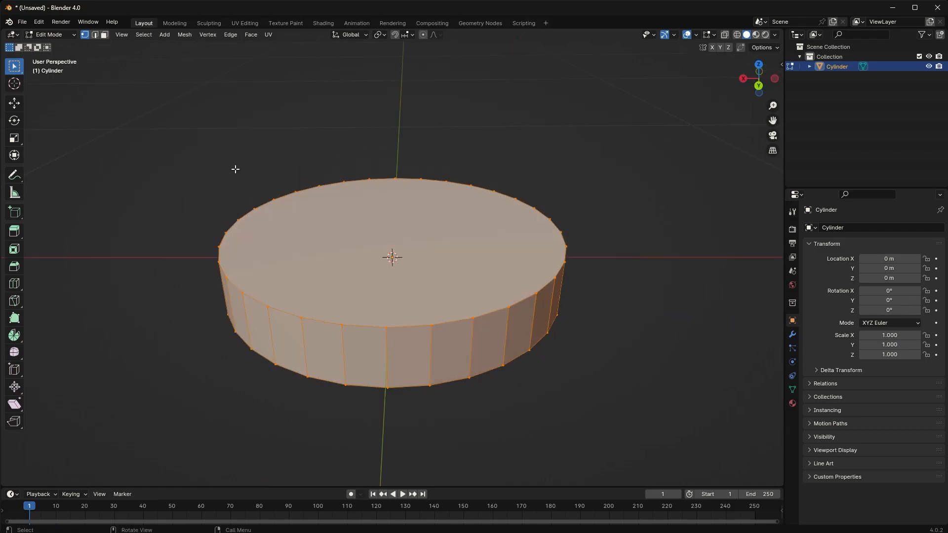
pyautogui.press('KP_1')
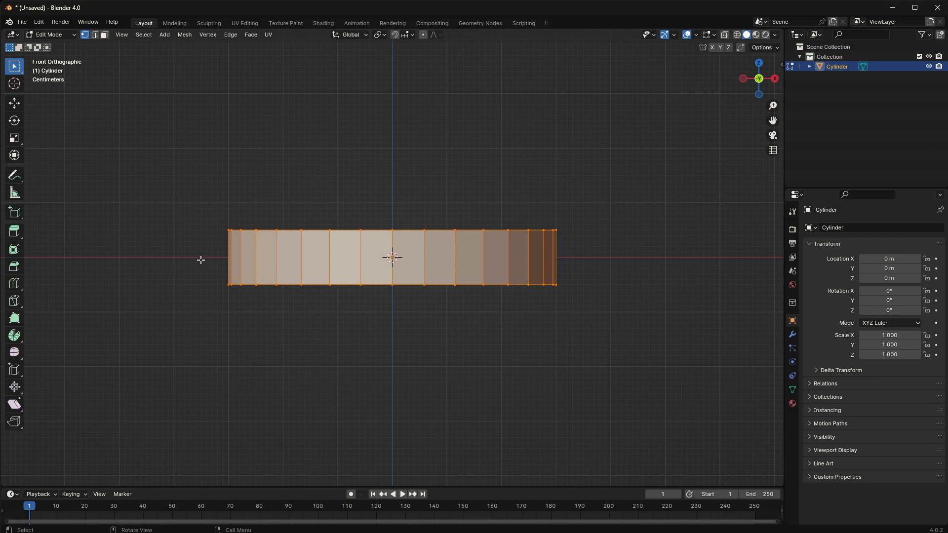
pyautogui.click(94, 35)
pyautogui.click(104, 35)
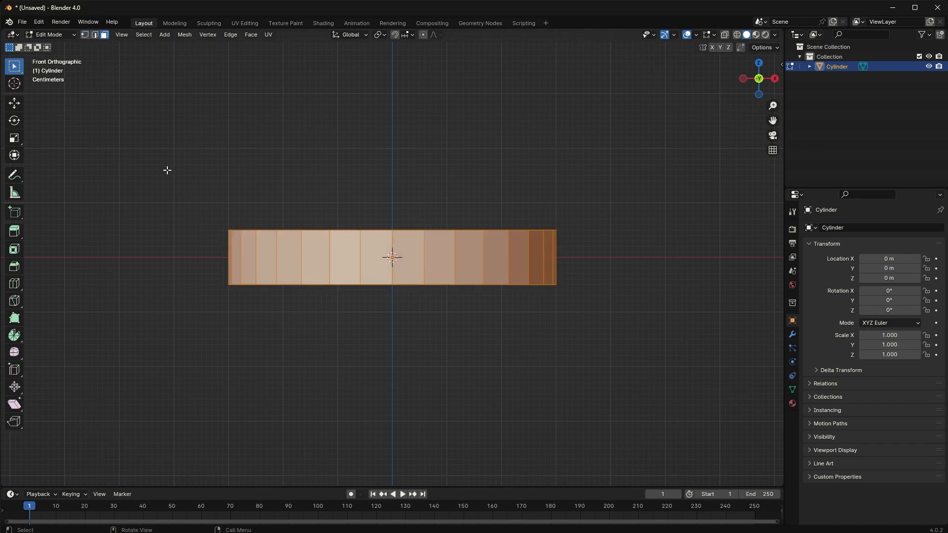
pyautogui.press('KP_5')
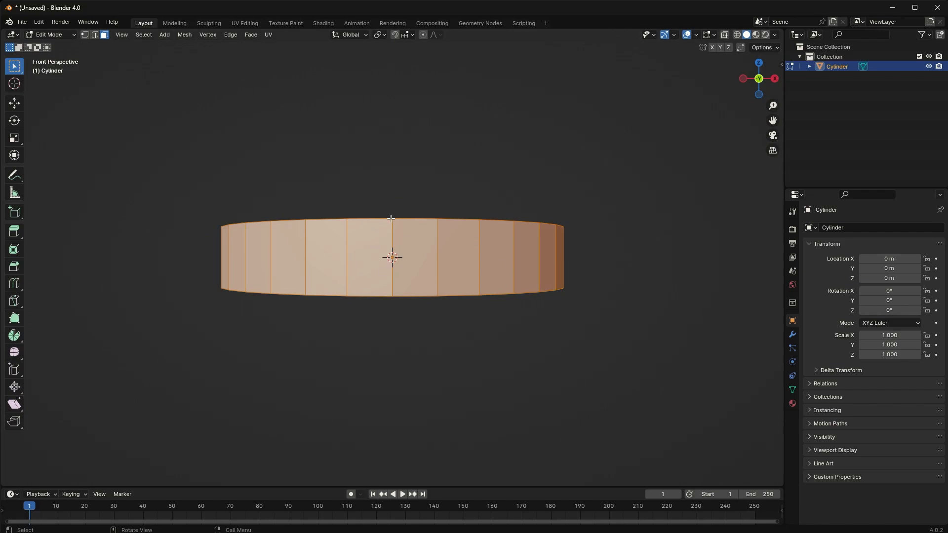
pyautogui.moveTo(391, 218); pyautogui.dragTo(329, 213, button='middle')
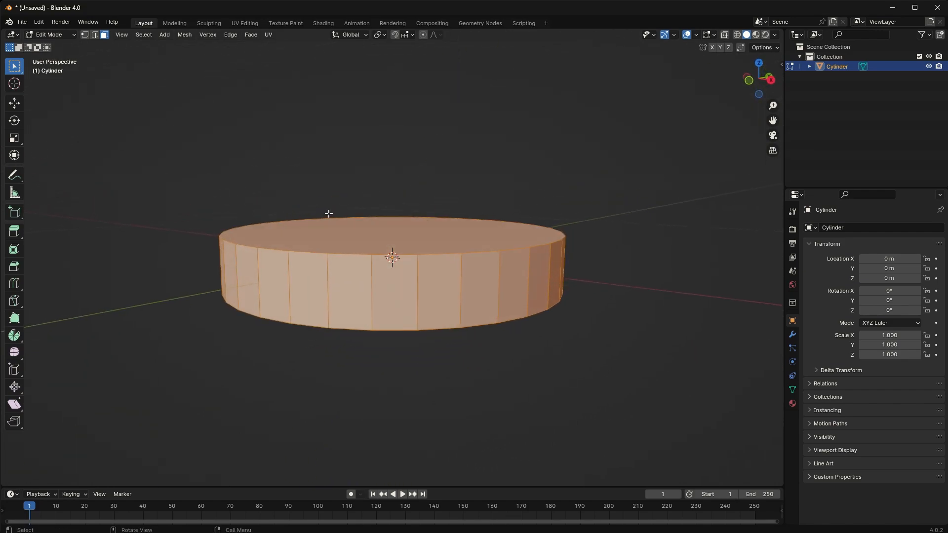
pyautogui.press('KP_1')
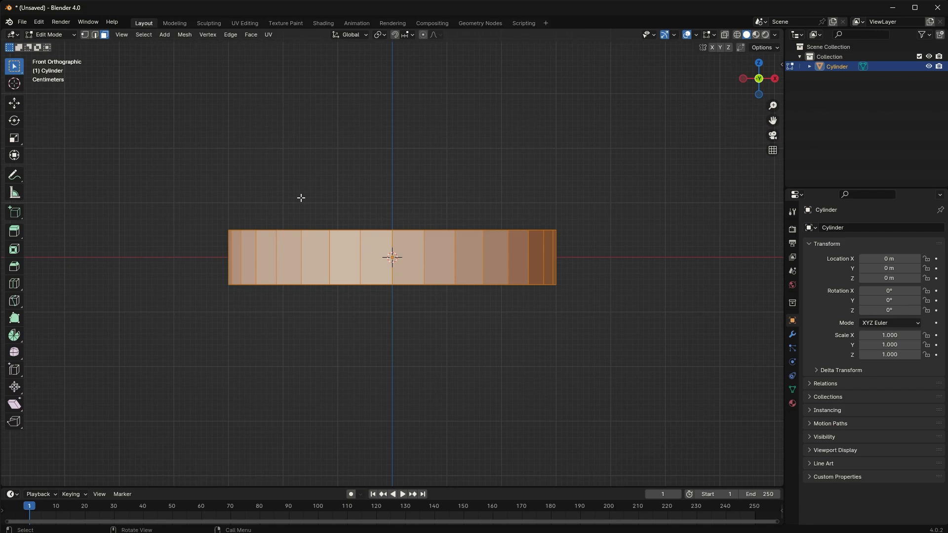
pyautogui.press('2')
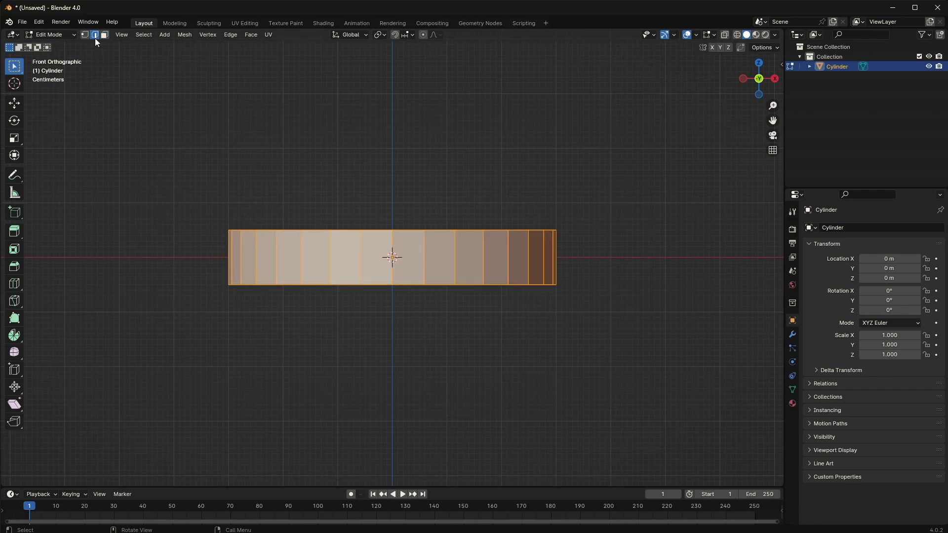
pyautogui.moveTo(211, 255); pyautogui.dragTo(634, 279)
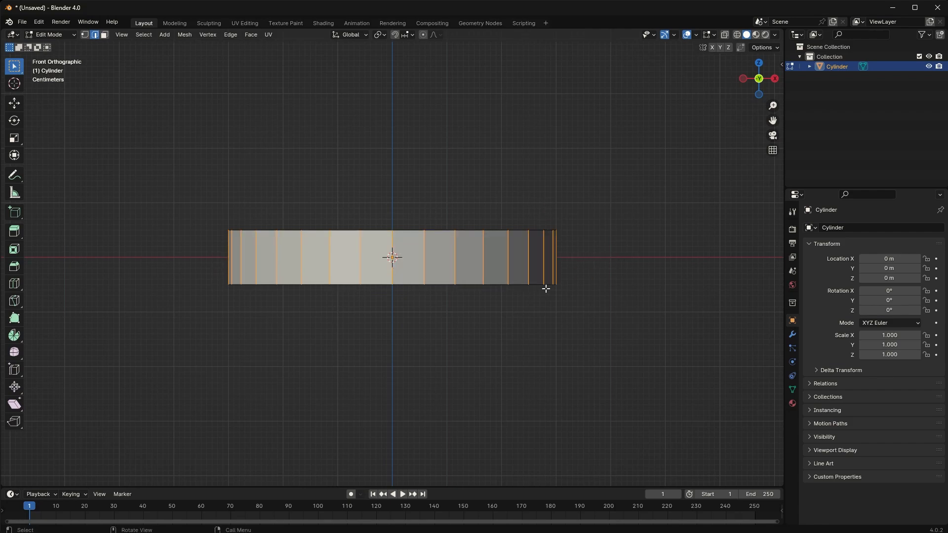
# Add three evenly spaced horizontal loop cuts around the cylinder's side, leaving them at zero slide.
pyautogui.hotkey('ctrl', 'r')
pyautogui.hotkey('ctrl', 'r')
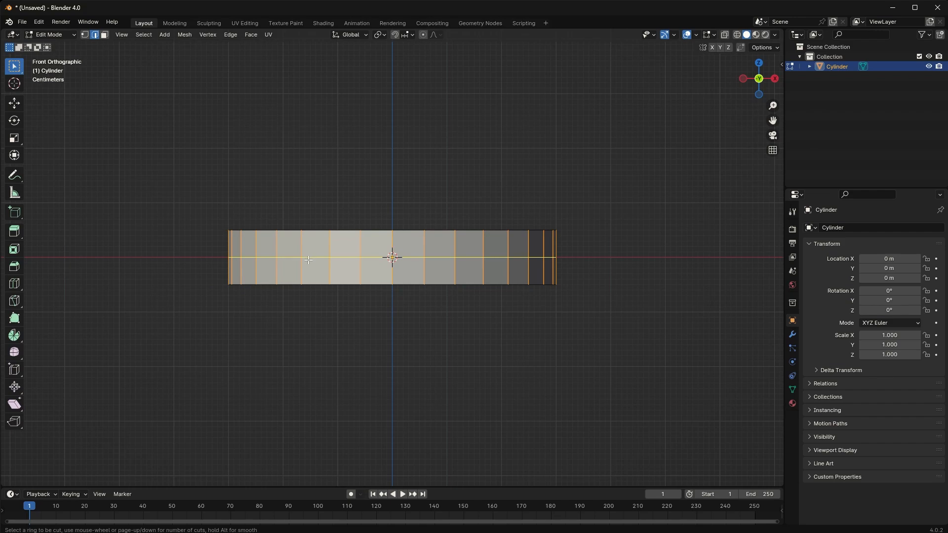
pyautogui.scroll(1, 309, 260)
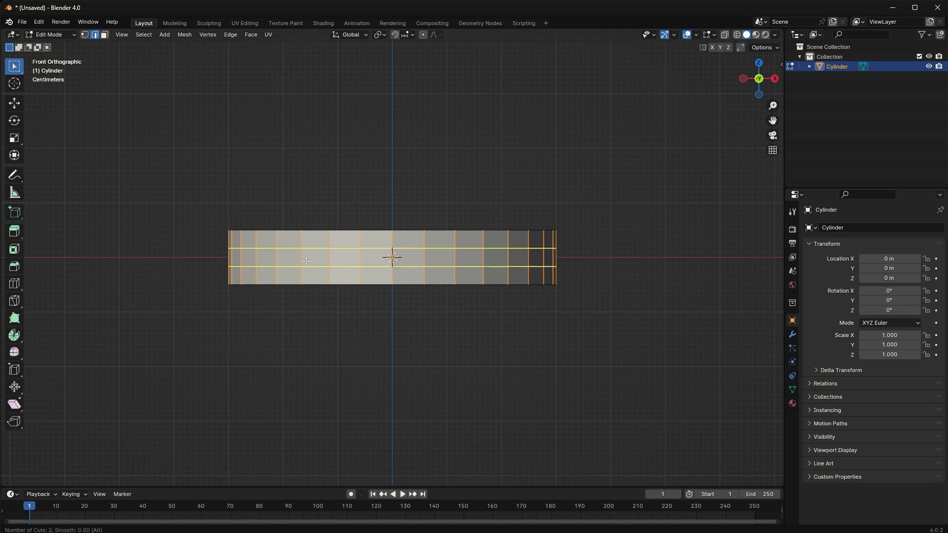
pyautogui.scroll(1, 308, 260)
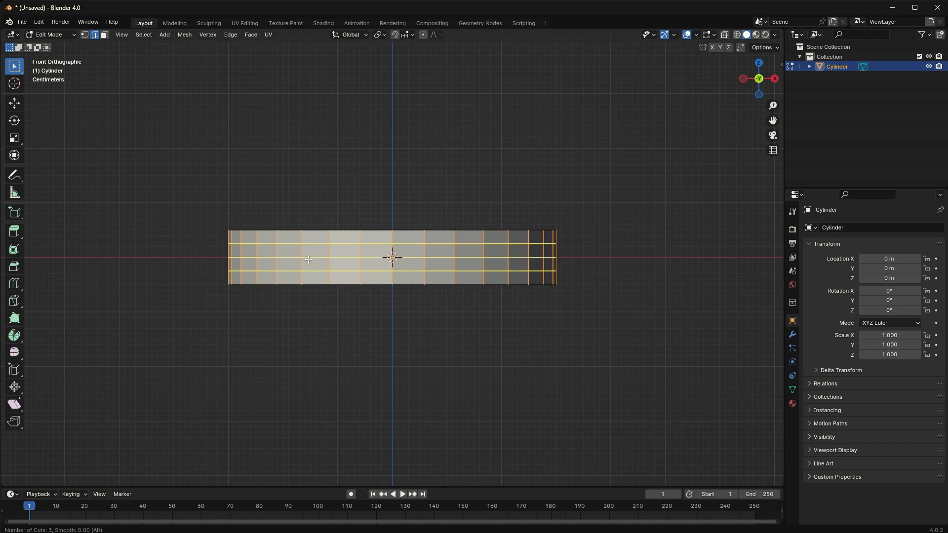
pyautogui.click(308, 259)
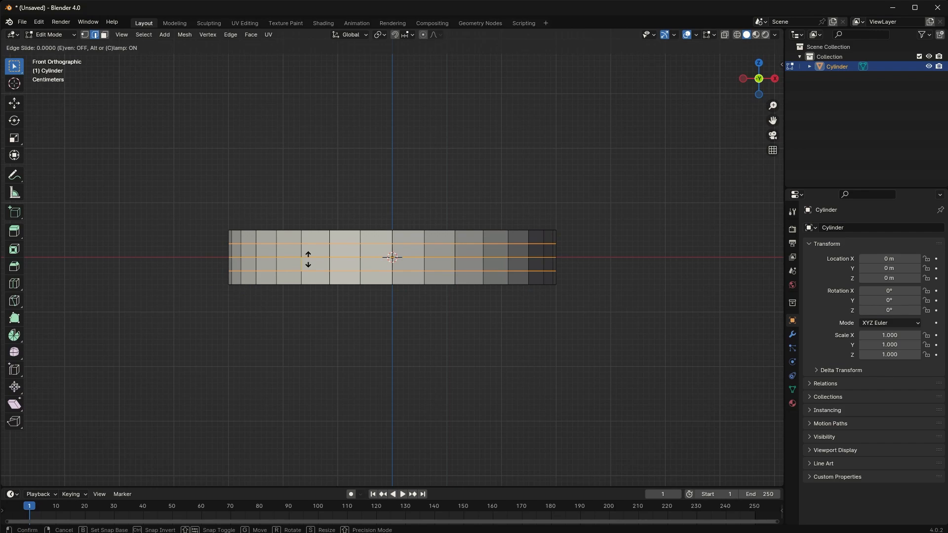
pyautogui.rightClick(308, 259)
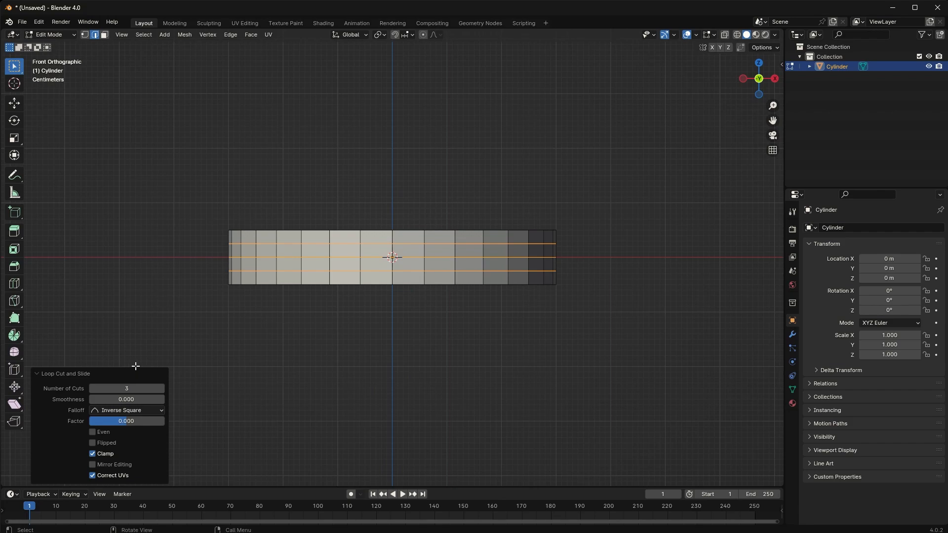
pyautogui.click(54, 374)
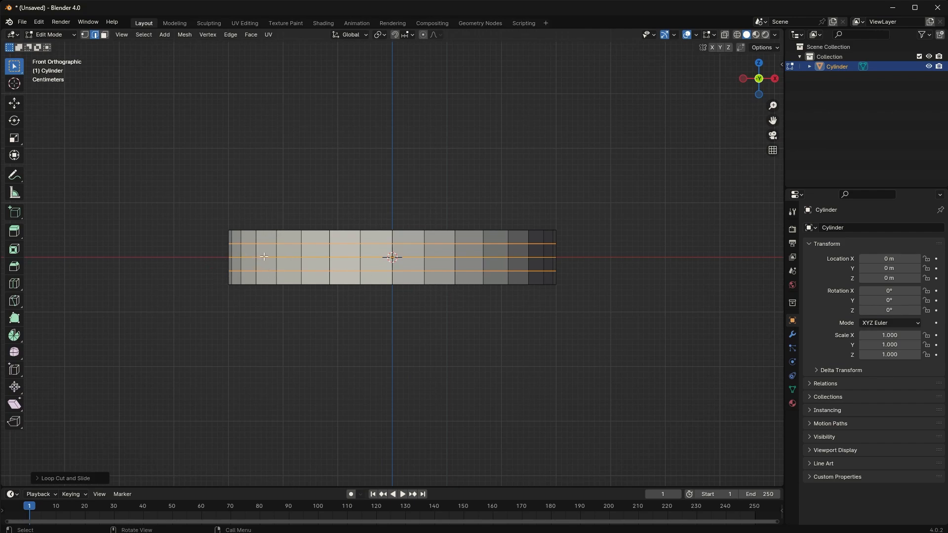
# With X-ray enabled, select all three horizontal edge loops and scale them outward by about 1.066.
pyautogui.click(723, 35)
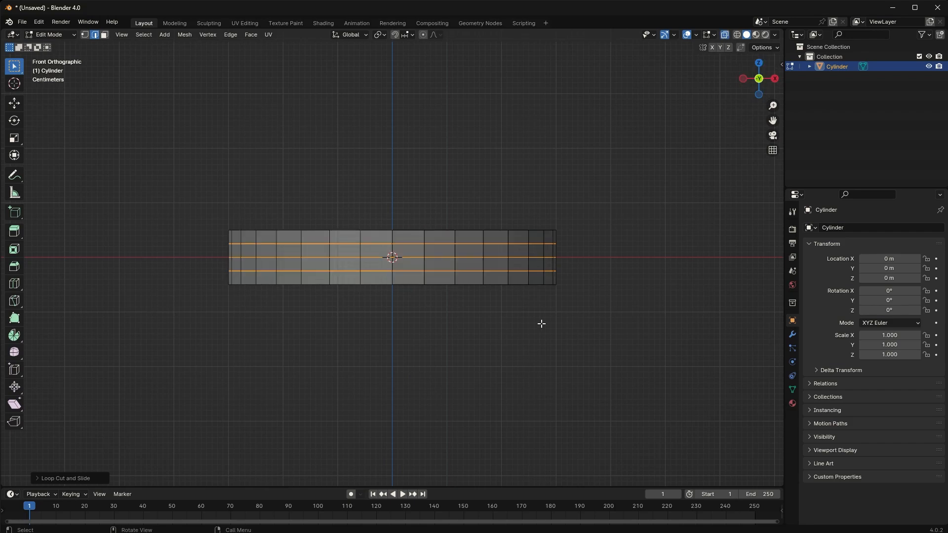
pyautogui.keyDown('alt'); pyautogui.click(311, 243); pyautogui.keyUp('alt')
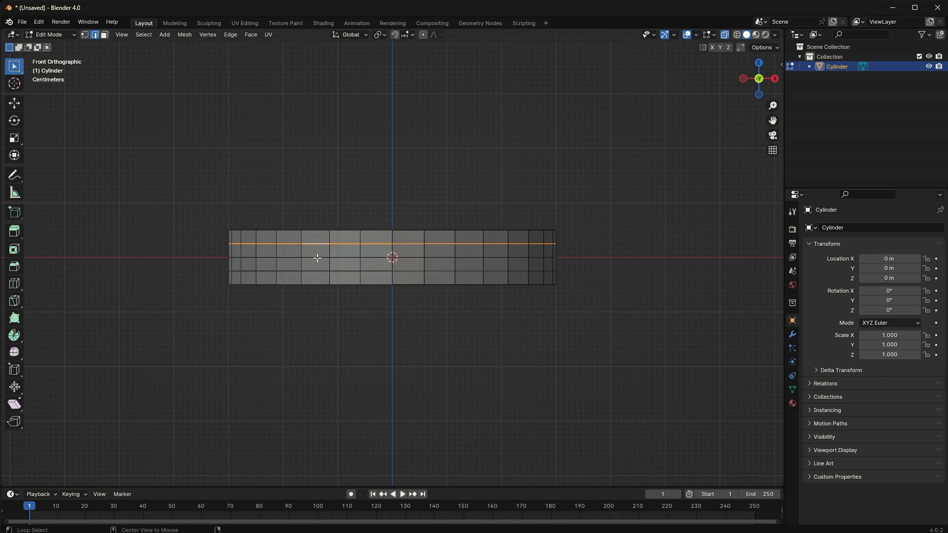
pyautogui.keyDown('alt'); pyautogui.click(317, 257); pyautogui.keyUp('alt')
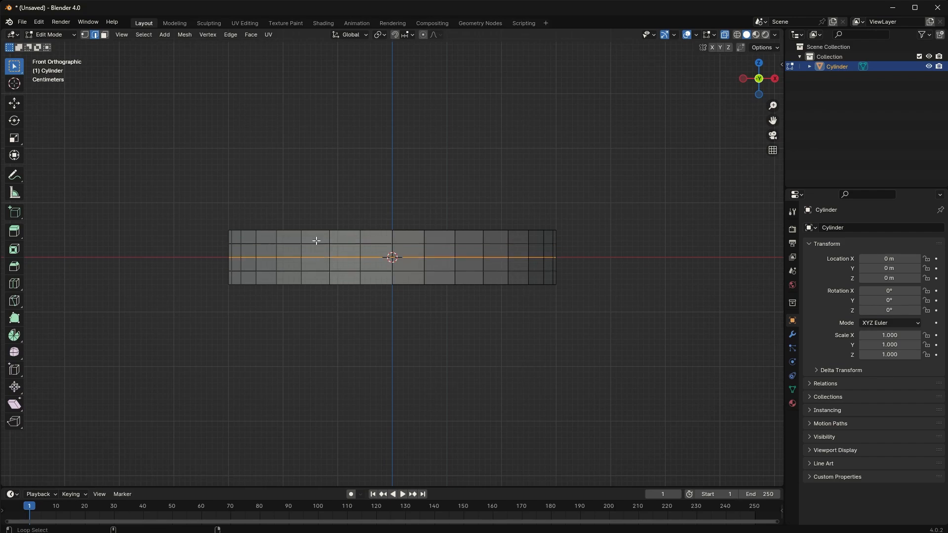
pyautogui.keyDown('alt'); pyautogui.keyDown('shift'); pyautogui.click(316, 243); pyautogui.keyUp('shift'); pyautogui.keyUp('alt')
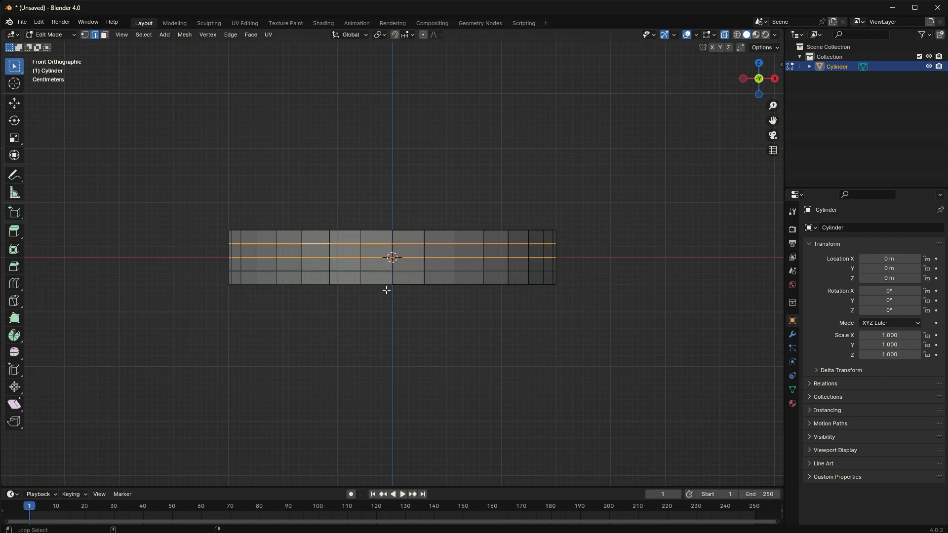
pyautogui.keyDown('alt'); pyautogui.keyDown('shift'); pyautogui.click(322, 271); pyautogui.keyUp('shift'); pyautogui.keyUp('alt')
pyautogui.moveTo(599, 282); pyautogui.dragTo(385, 247, button='middle')
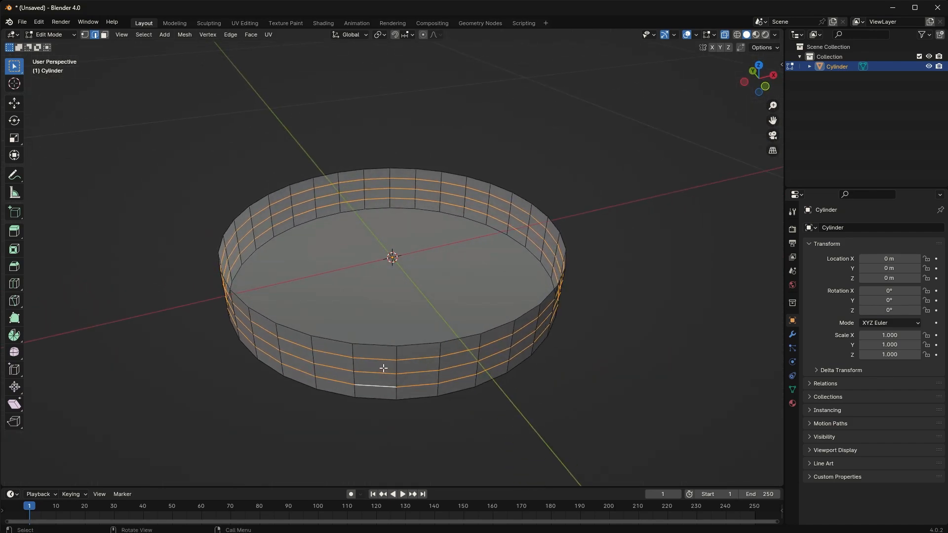
pyautogui.press('s')
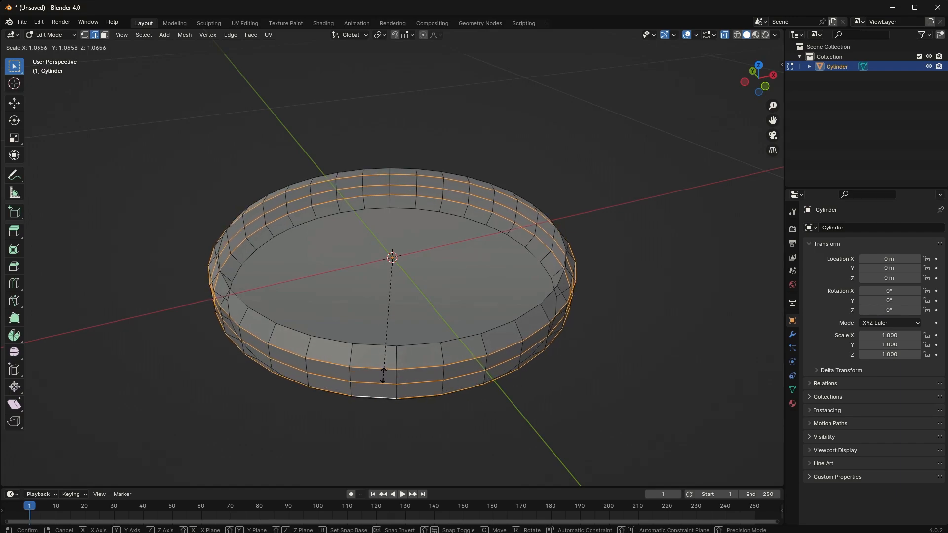
pyautogui.click(383, 375)
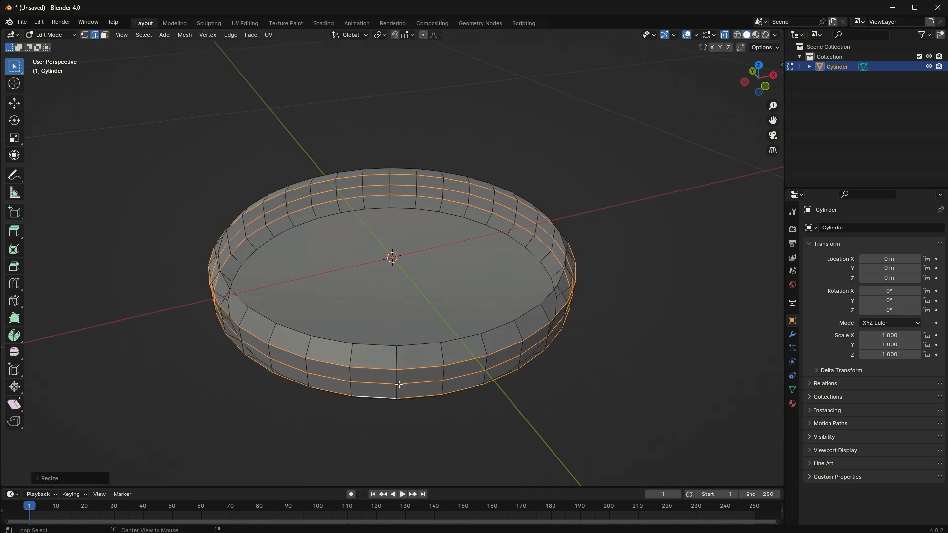
# Select only the middle horizontal edge loop and scale it outward by about 1.031 to round the side.
pyautogui.click(399, 384)
pyautogui.keyDown('alt'); pyautogui.click(400, 383); pyautogui.keyUp('alt')
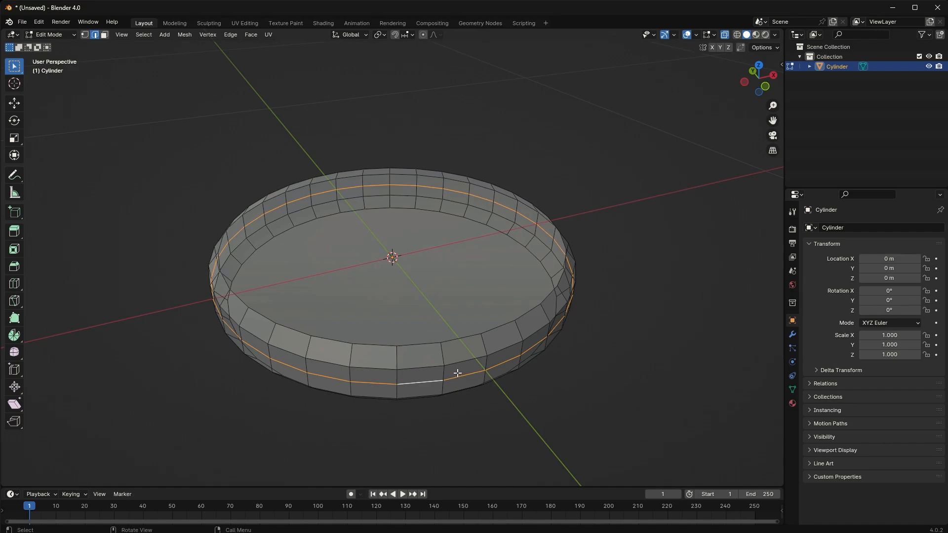
pyautogui.press('s')
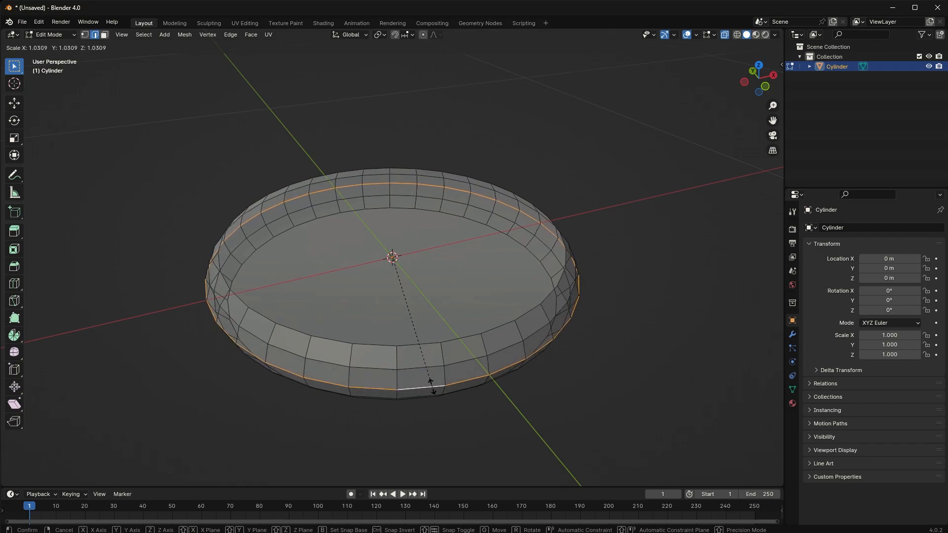
pyautogui.click(431, 385)
# Bevel the middle edge loop with one segment and a width of about 0.0025 m.
pyautogui.moveTo(495, 398); pyautogui.dragTo(454, 358, button='middle')
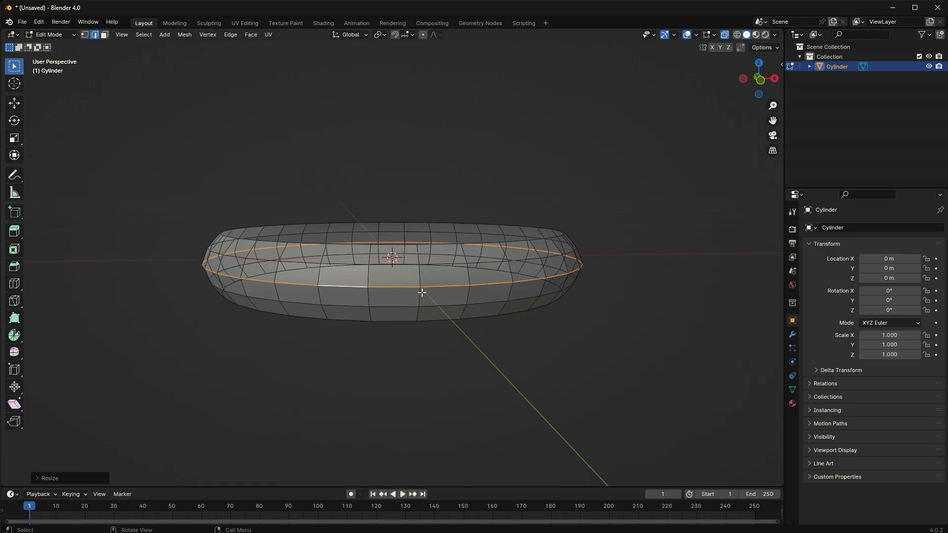
pyautogui.hotkey('ctrl', 'b')
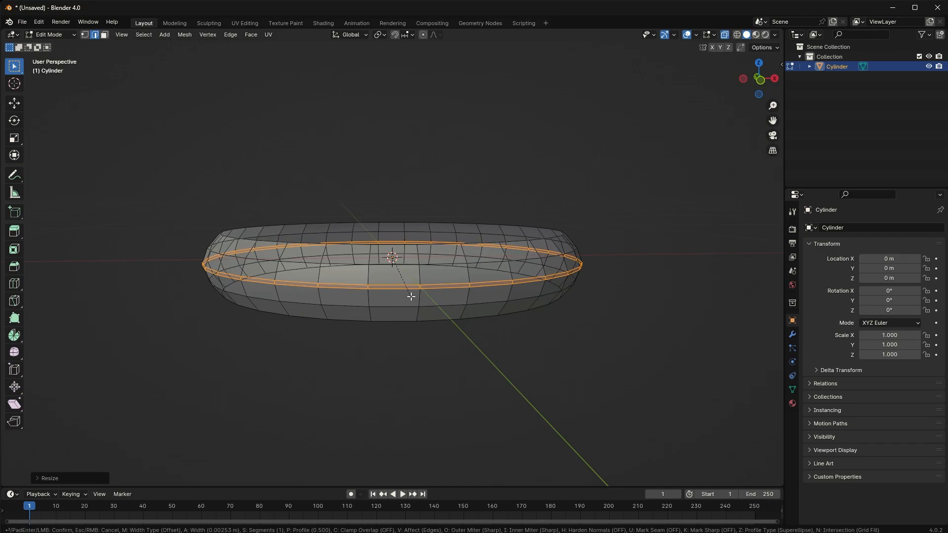
pyautogui.click(411, 296)
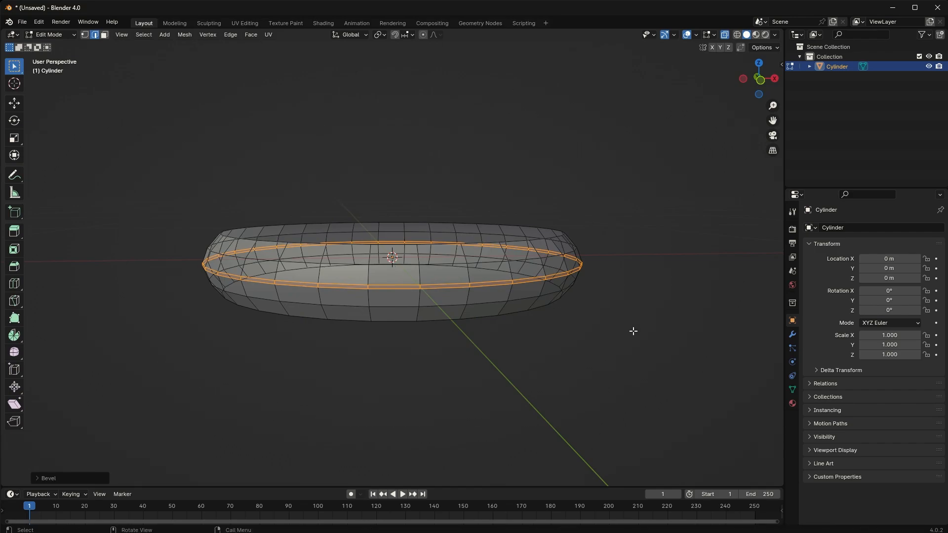
# Disable X-ray, check the rounded case from the front and above, and deselect the beveled loops.
pyautogui.moveTo(436, 296); pyautogui.dragTo(391, 276, button='middle')
pyautogui.press('KP_1')
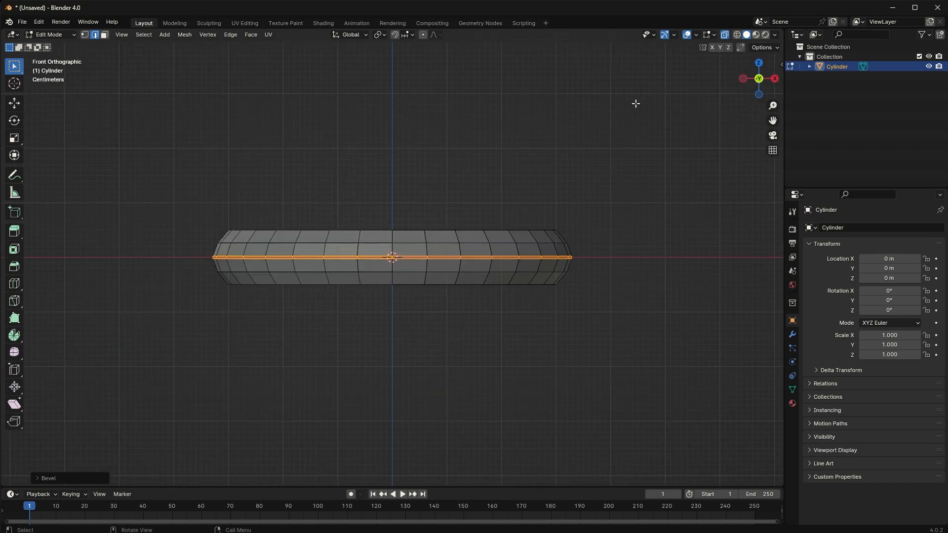
pyautogui.press('x')
pyautogui.hotkey('alt', 'z')
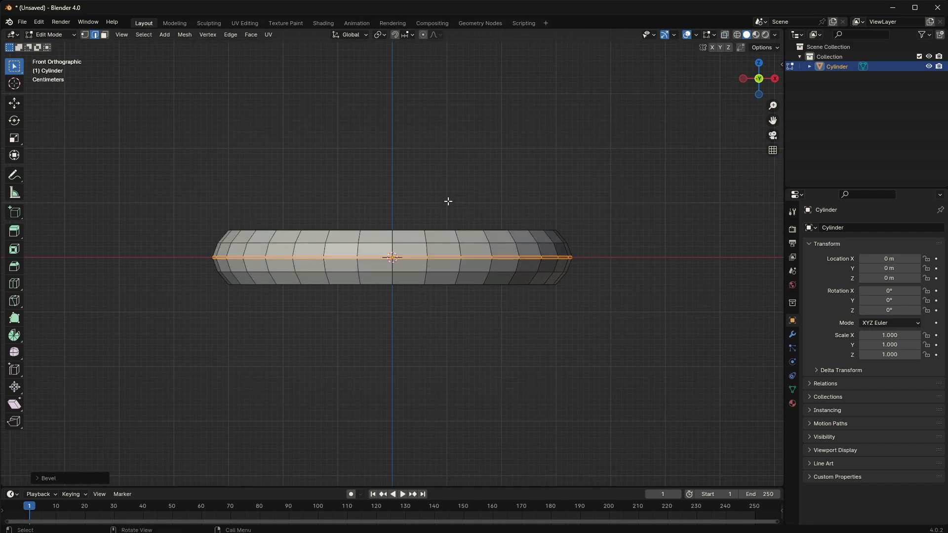
pyautogui.moveTo(445, 207); pyautogui.dragTo(469, 218, button='middle')
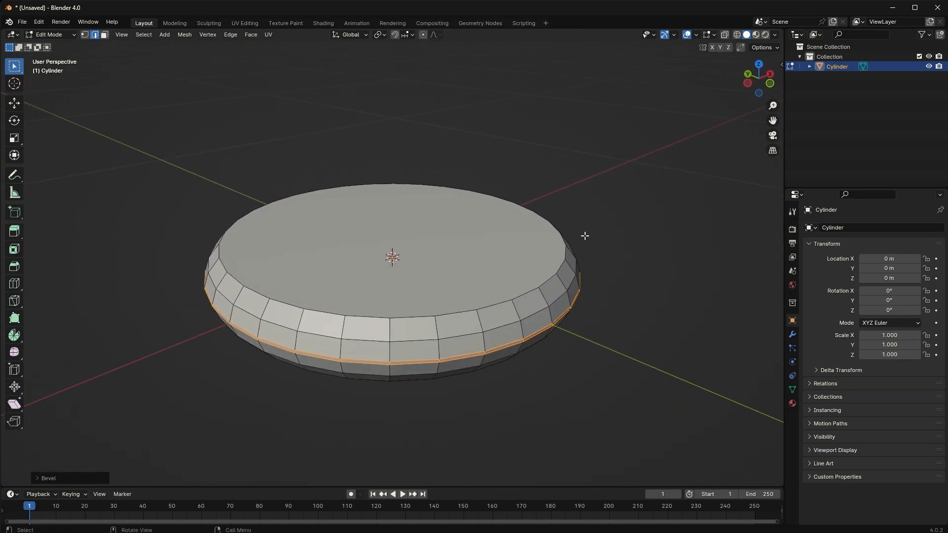
pyautogui.click(593, 329)
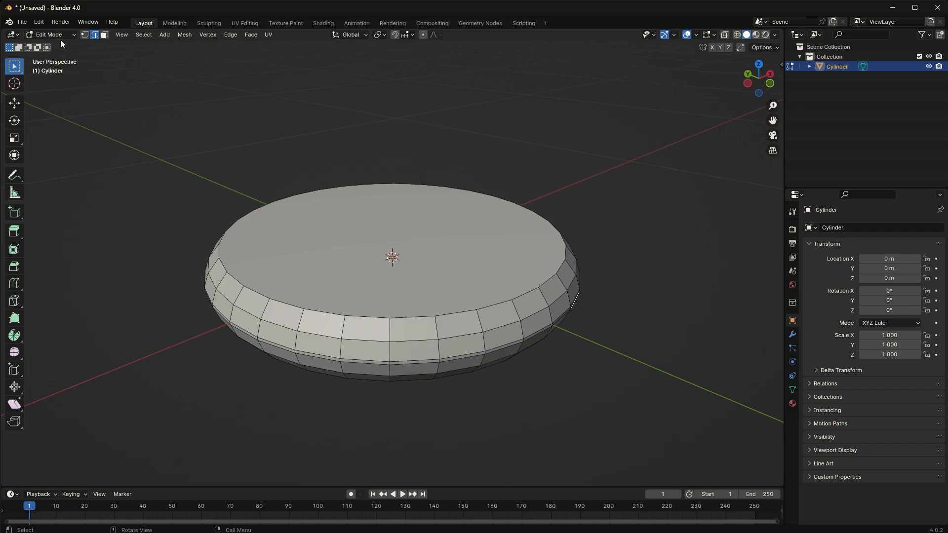
# Apply Shade Smooth to the case in Object Mode and return it to Edit Mode.
pyautogui.press('Tab')
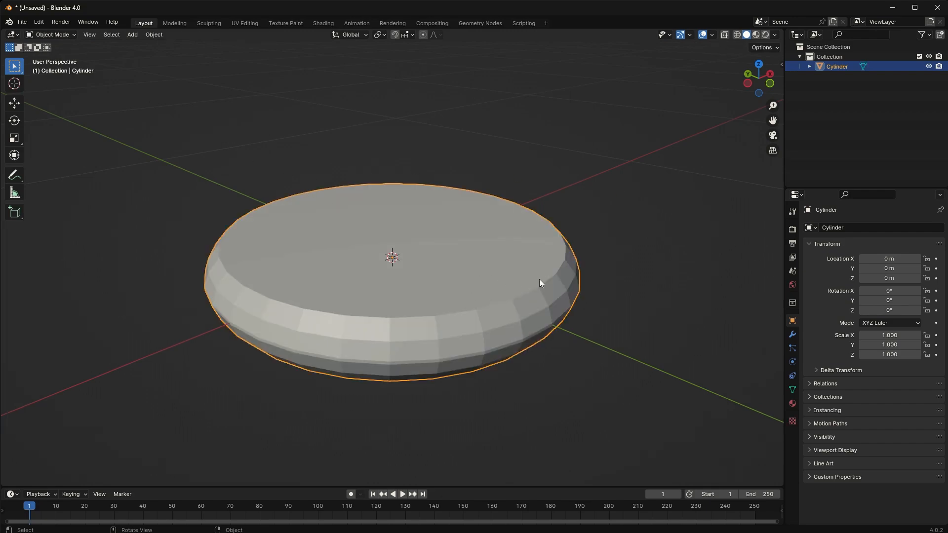
pyautogui.rightClick(516, 276)
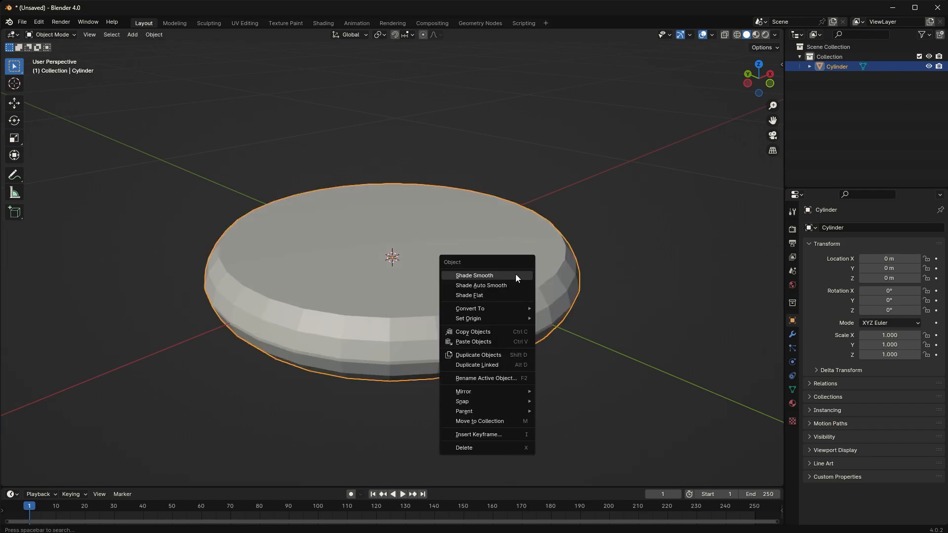
pyautogui.click(516, 274)
pyautogui.moveTo(486, 372); pyautogui.dragTo(525, 397, button='middle')
pyautogui.press('Tab')
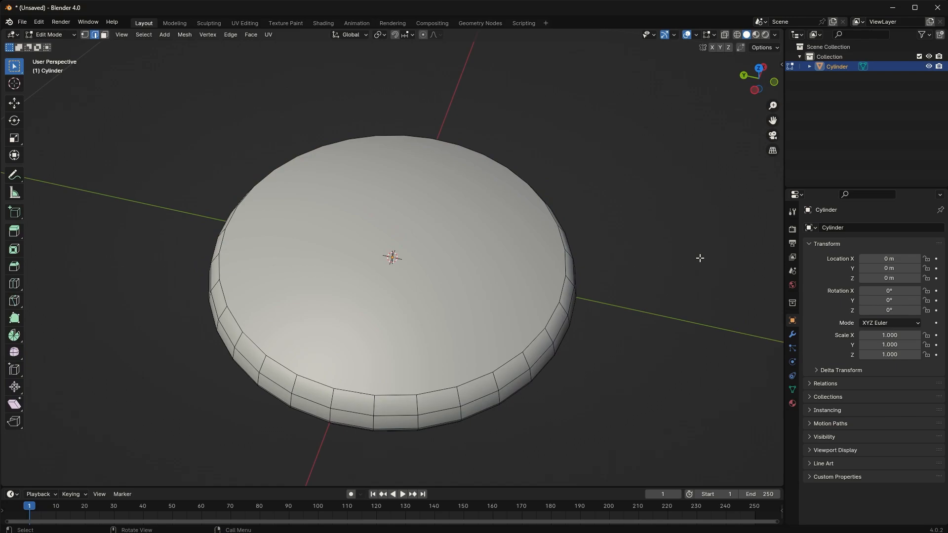
pyautogui.moveTo(494, 302); pyautogui.dragTo(509, 275, button='middle')
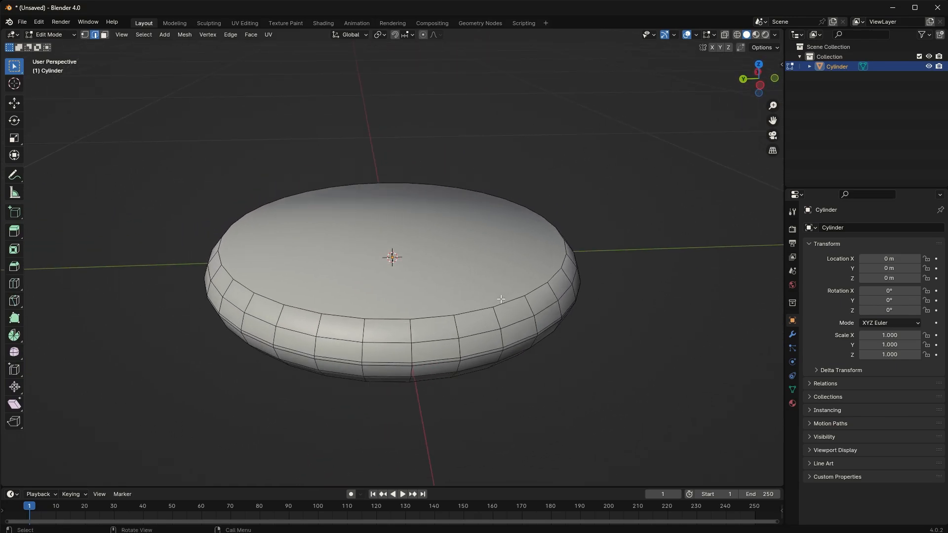
# Select the large top face of the case and delete it to leave the top open.
pyautogui.press('3')
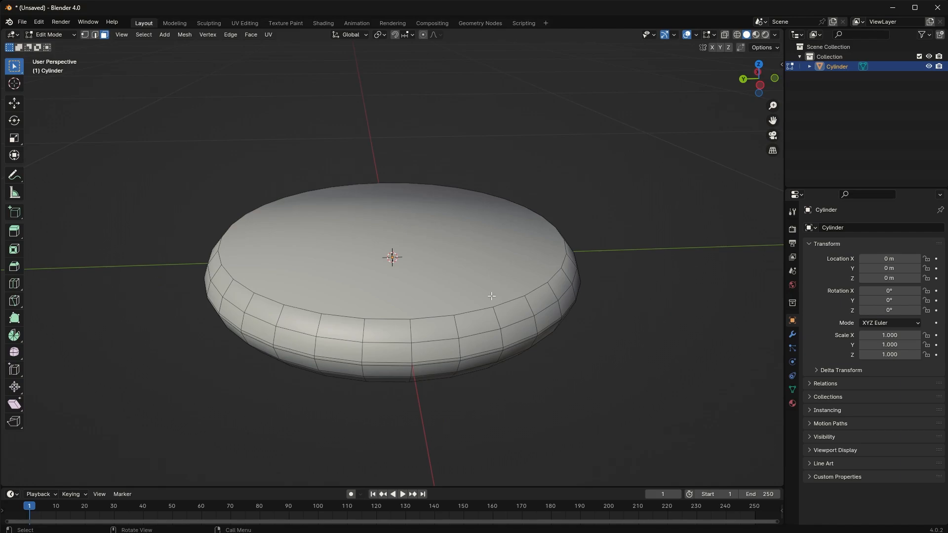
pyautogui.click(500, 266)
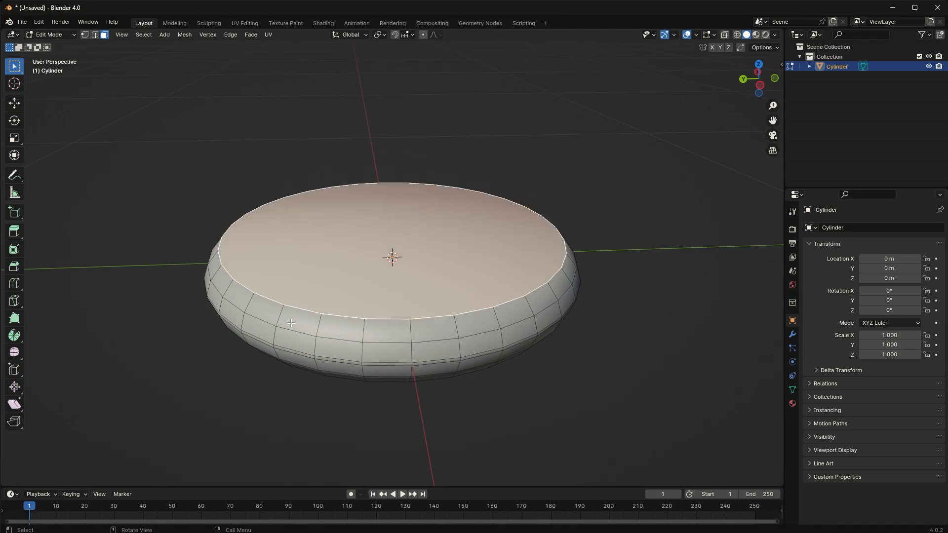
pyautogui.press('x')
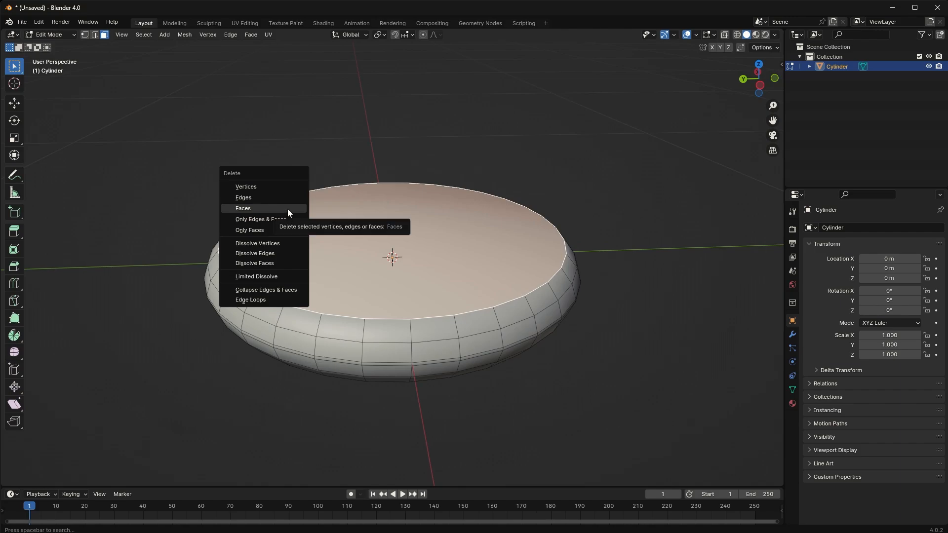
pyautogui.click(245, 209)
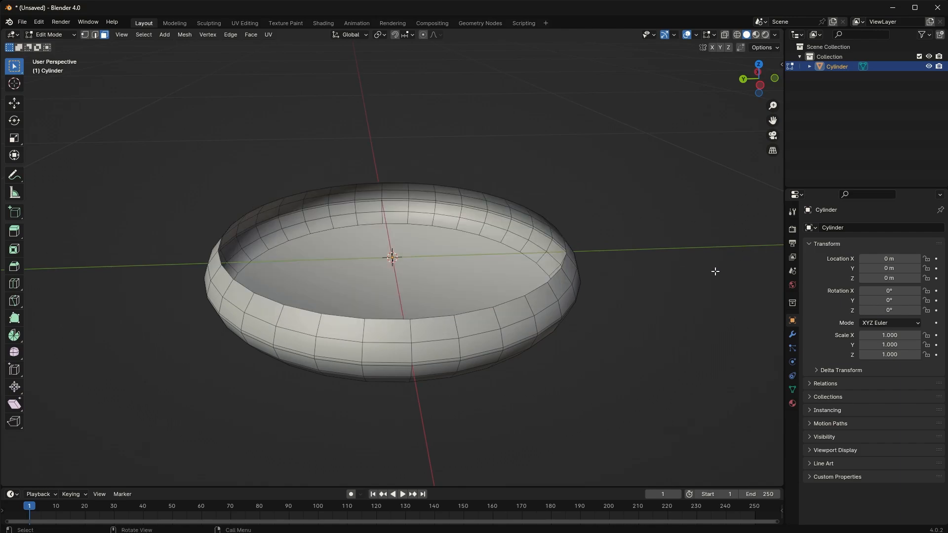
# Extrude the edge loop around the open top by about 0.002 m and scale it inward to about 0.258.
pyautogui.click(451, 312)
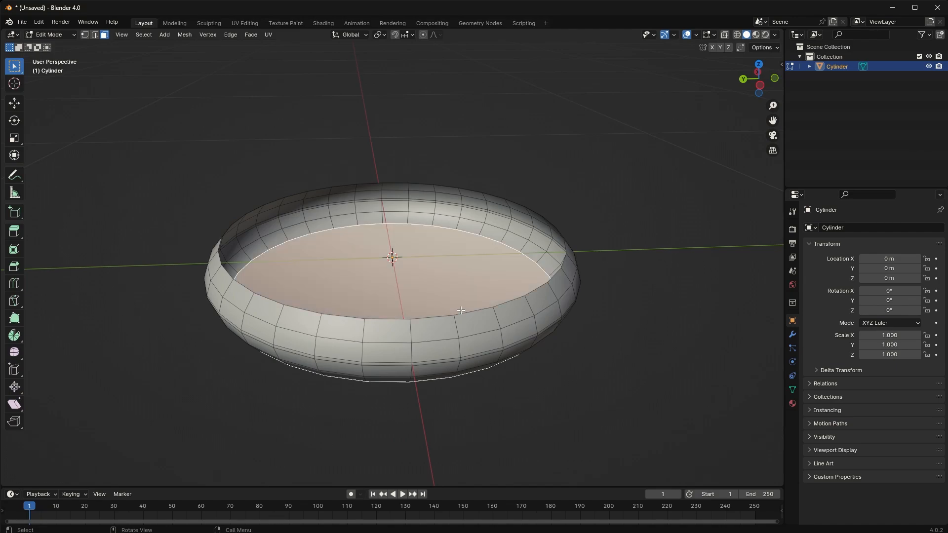
pyautogui.click(467, 316)
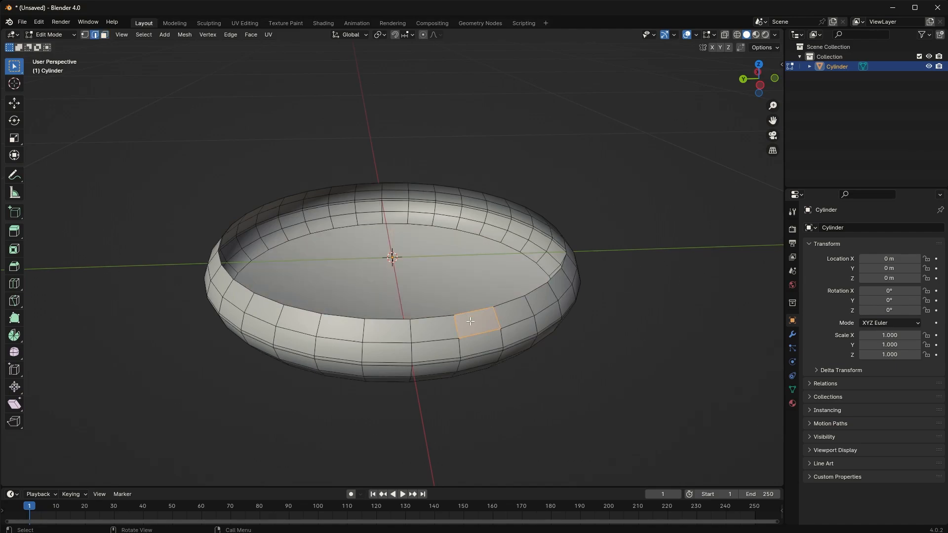
pyautogui.click(504, 304)
pyautogui.keyDown('alt'); pyautogui.click(504, 304); pyautogui.keyUp('alt')
pyautogui.moveTo(428, 291); pyautogui.dragTo(518, 304, button='middle')
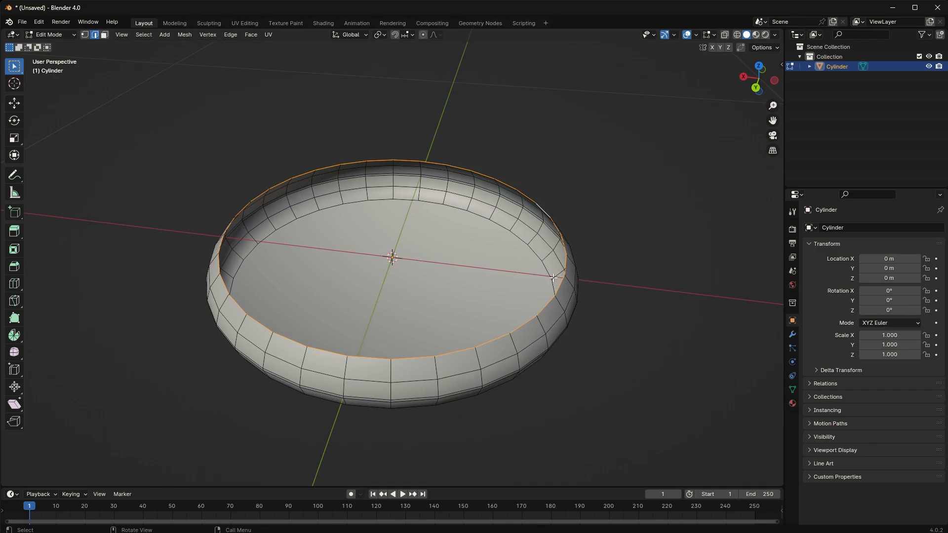
pyautogui.press('g')
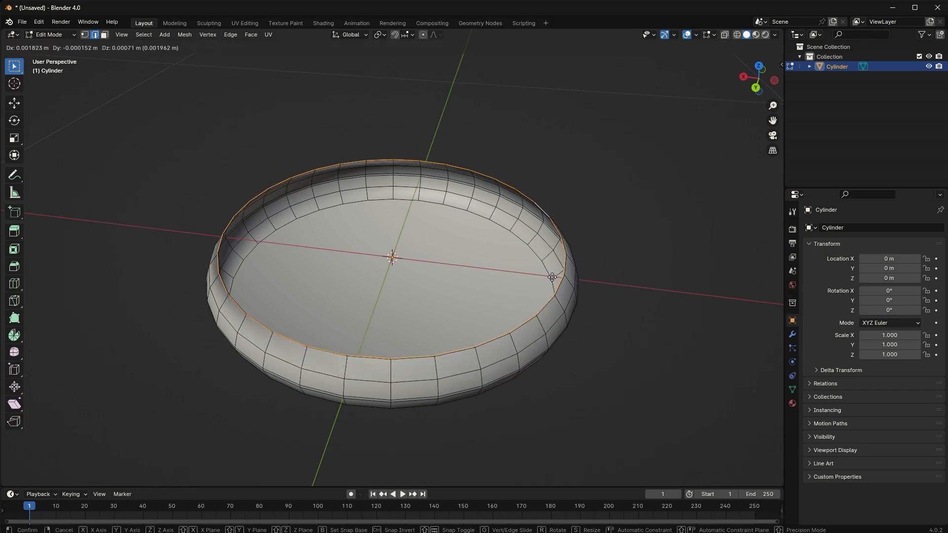
pyautogui.click(551, 278)
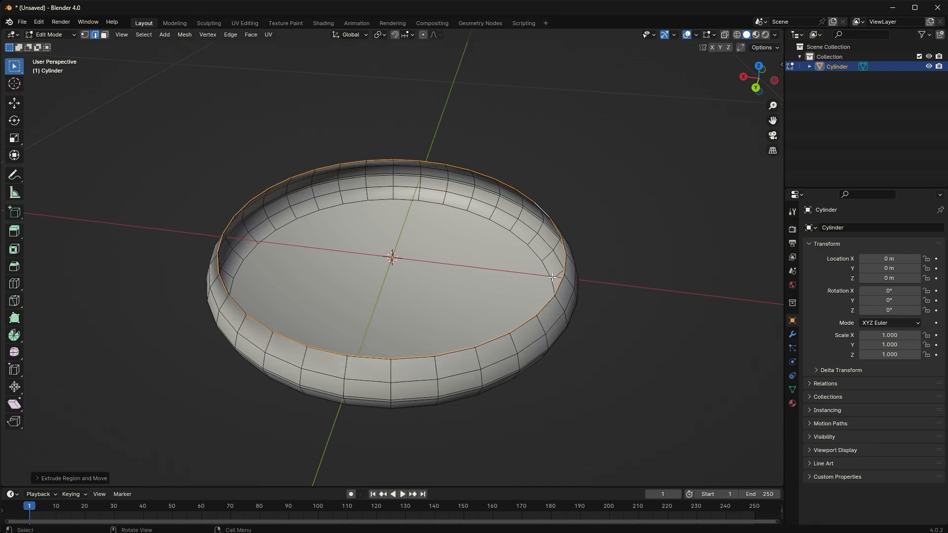
pyautogui.press('s')
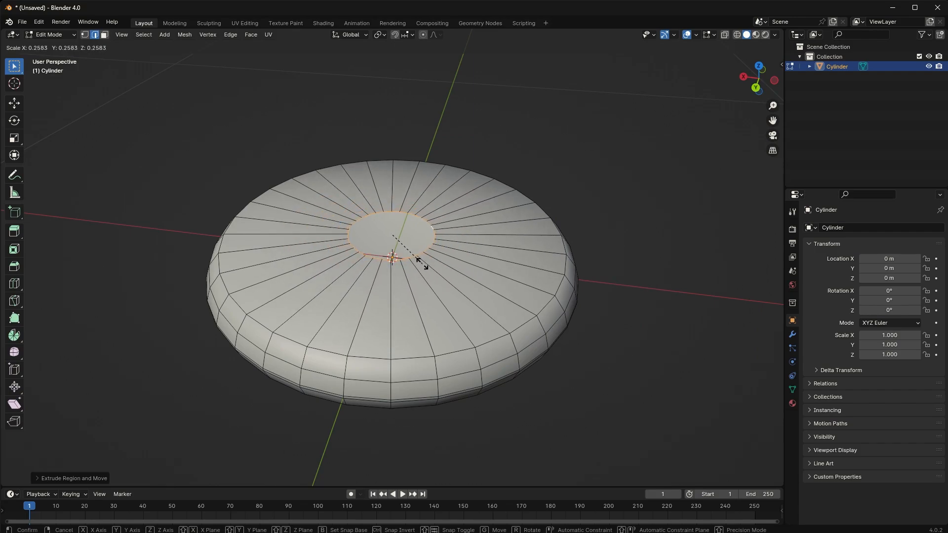
pyautogui.click(422, 263)
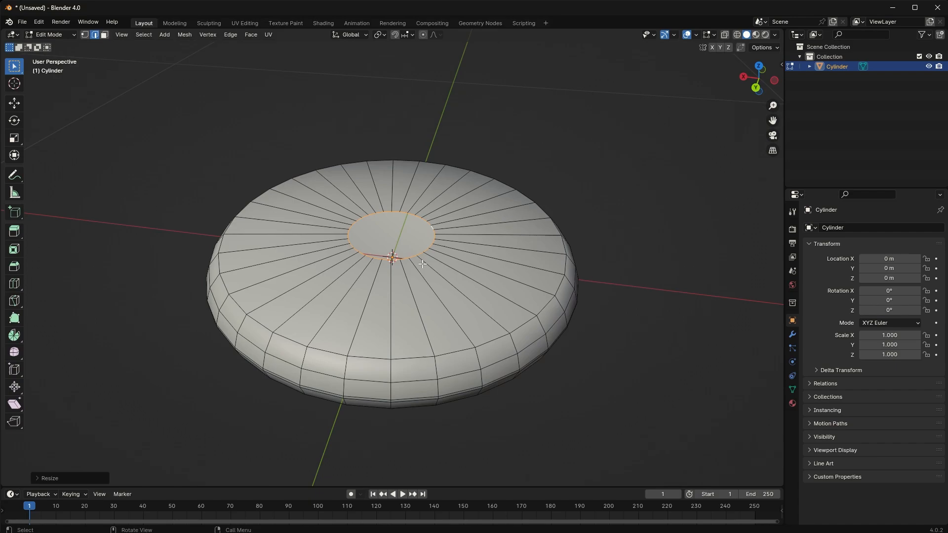
# Scale the inner edge loop outward to widen the central opening in the top.
pyautogui.moveTo(445, 219); pyautogui.dragTo(386, 223, button='middle')
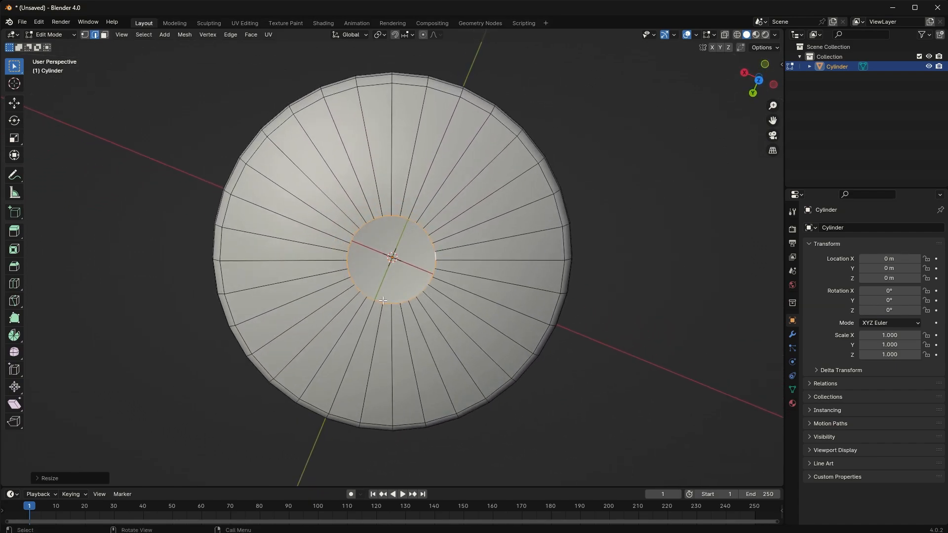
pyautogui.moveTo(378, 287); pyautogui.dragTo(430, 231, button='middle')
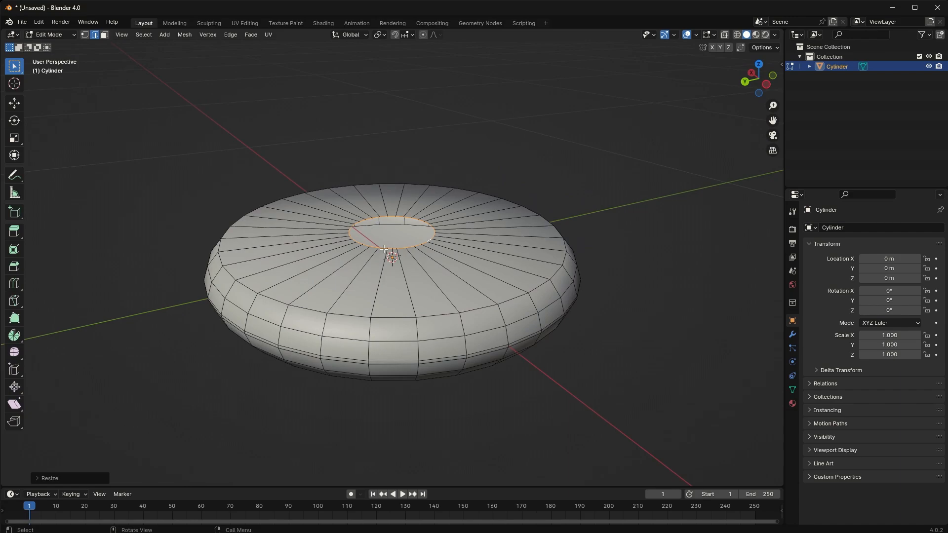
pyautogui.press('s')
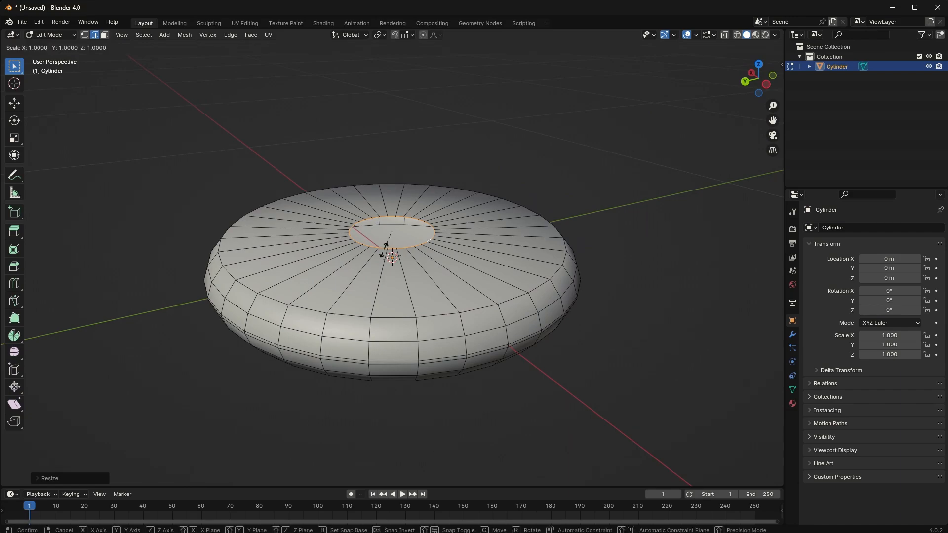
pyautogui.click(380, 257)
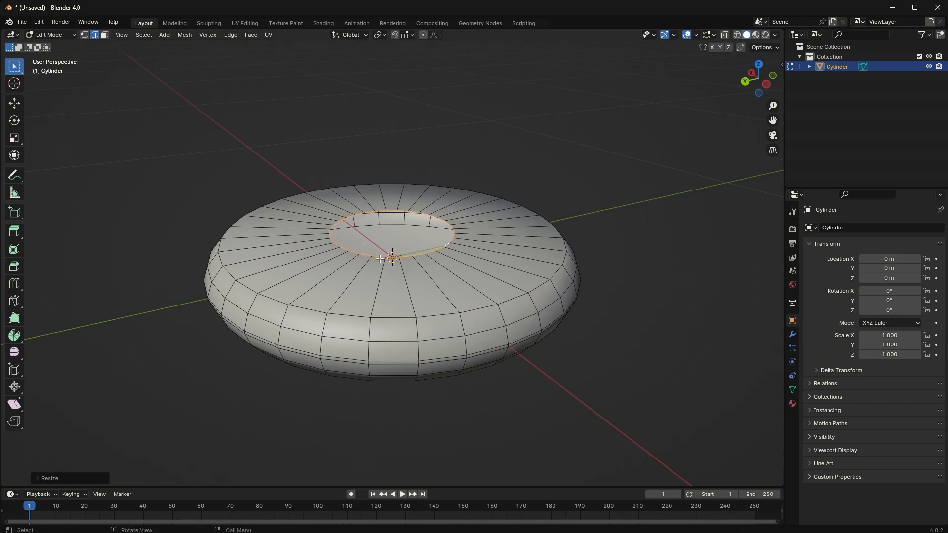
pyautogui.moveTo(409, 240); pyautogui.dragTo(564, 275, button='middle')
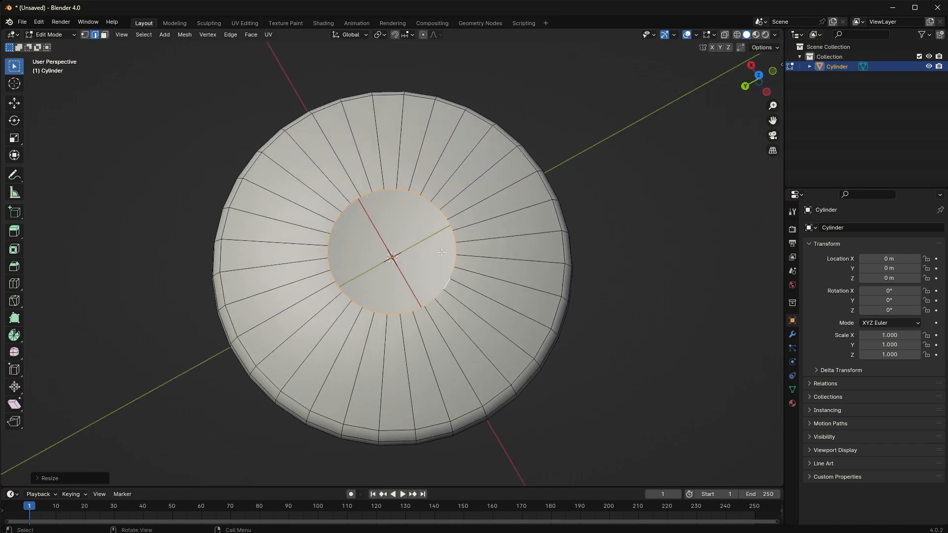
# Try to extrude the central opening's edge loop downward freely by about 0.005 m and scale it to about 0.98.
pyautogui.moveTo(442, 248); pyautogui.dragTo(448, 193, button='middle')
pyautogui.press('g')
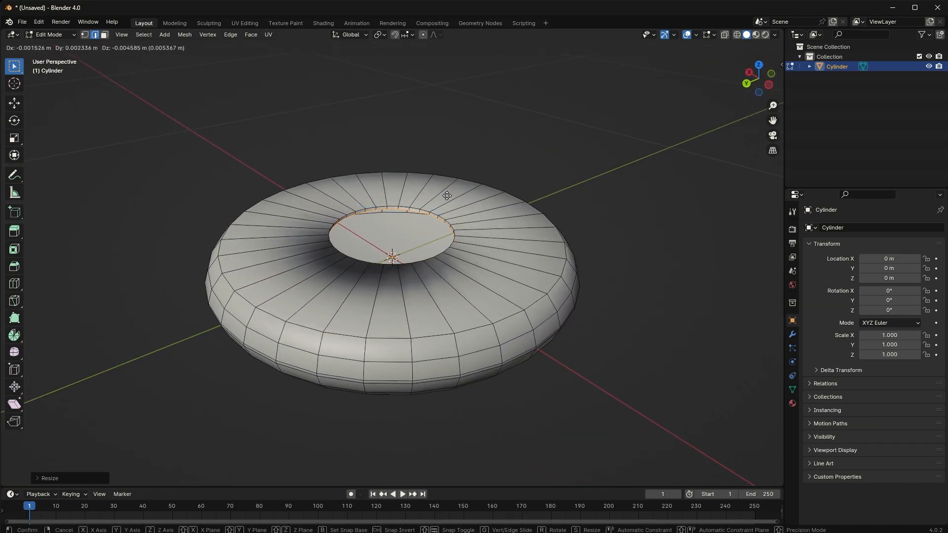
pyautogui.rightClick(447, 196)
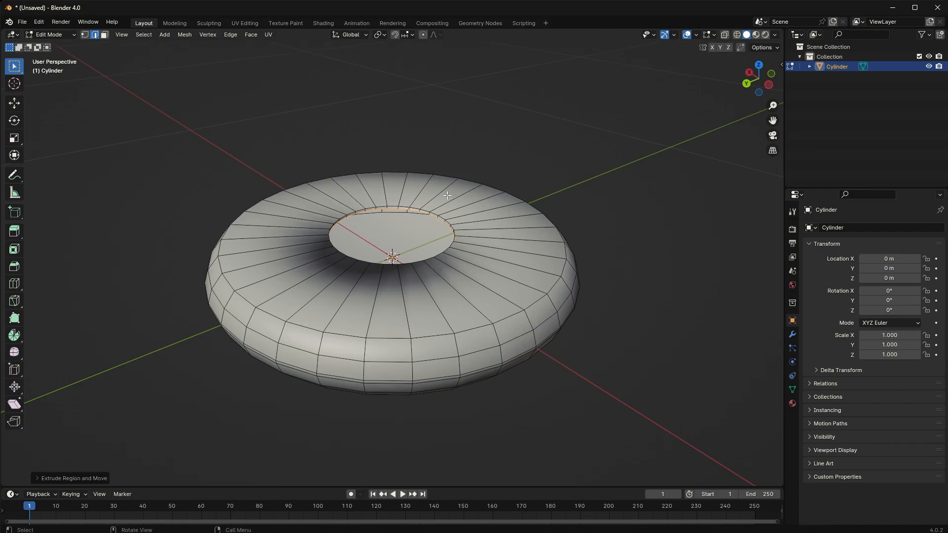
pyautogui.press('s')
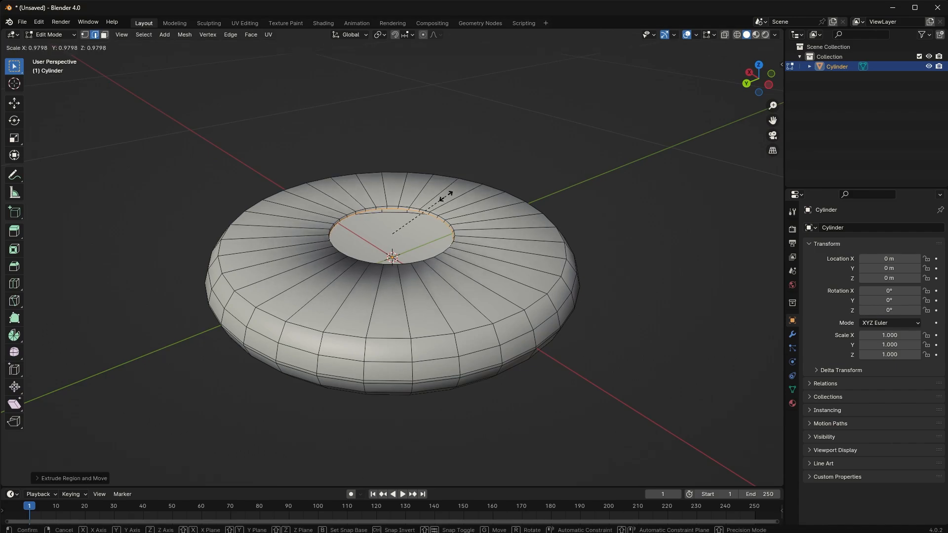
pyautogui.click(445, 196)
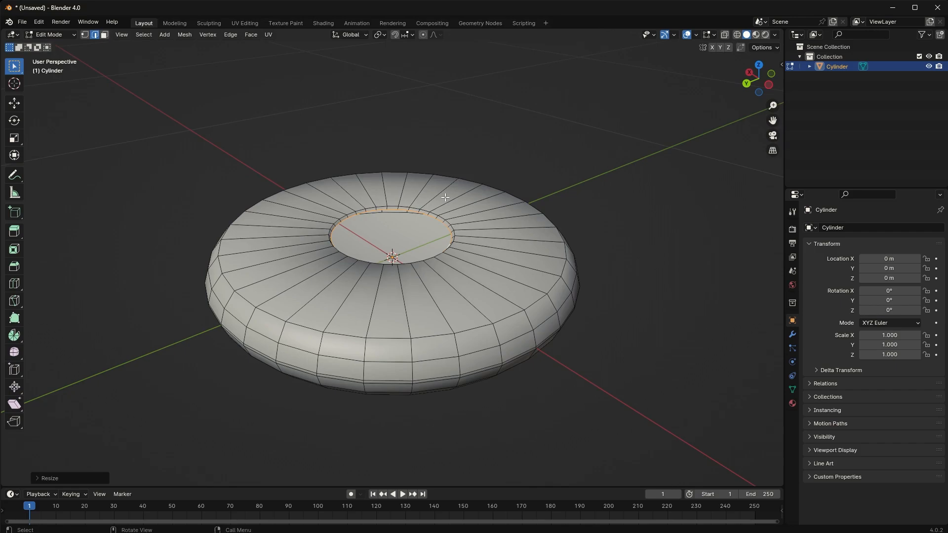
# Extrude the opening's edge loop freely downward by about 0.035 m, add a tiny second extrusion, and scale it slightly inward.
pyautogui.press('e')
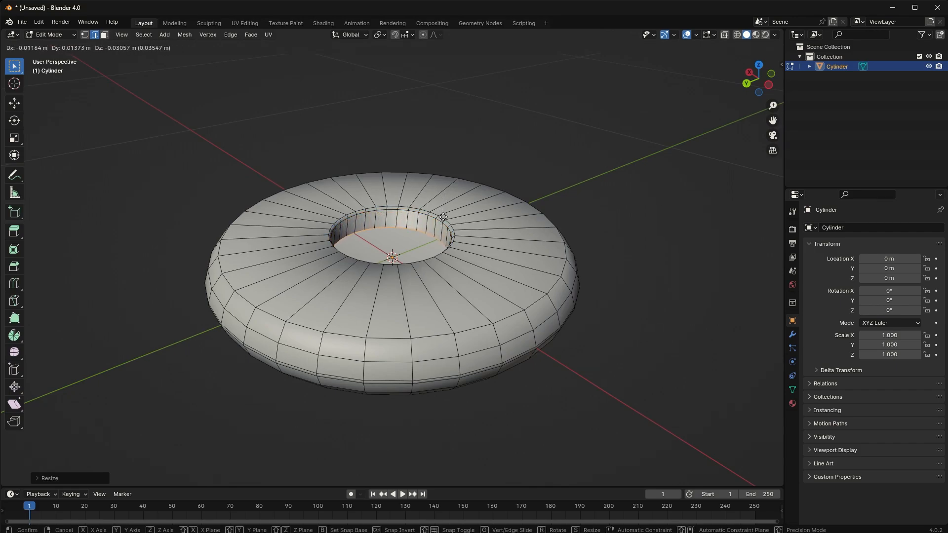
pyautogui.click(443, 217)
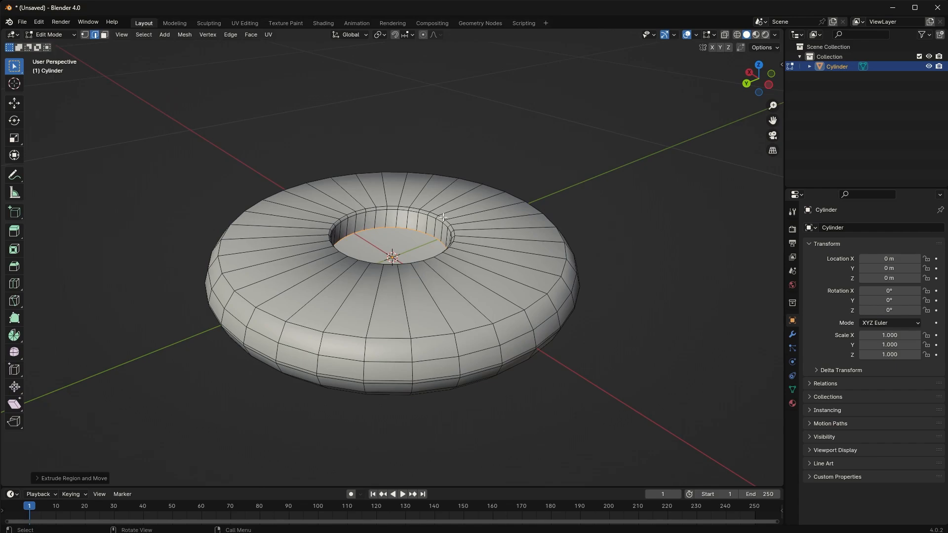
pyautogui.press('e')
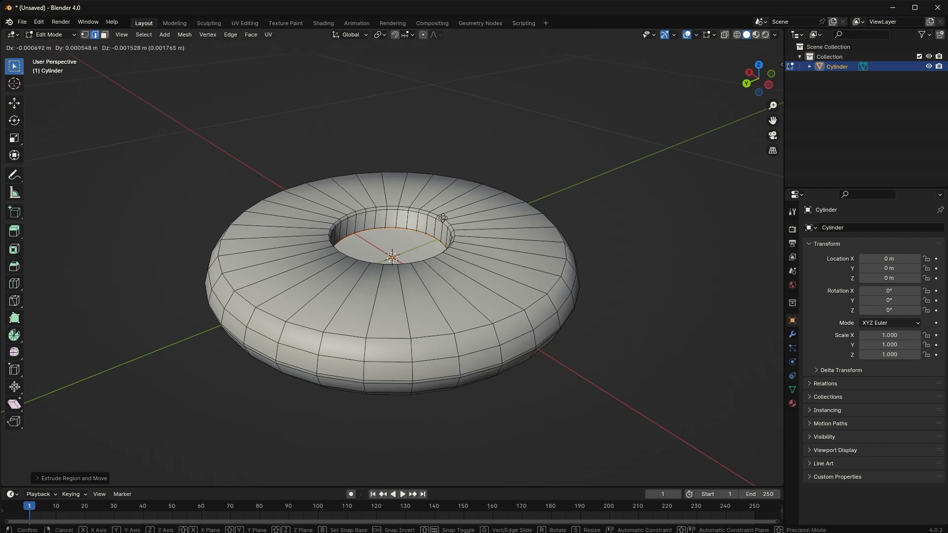
pyautogui.click(443, 219)
pyautogui.press('s')
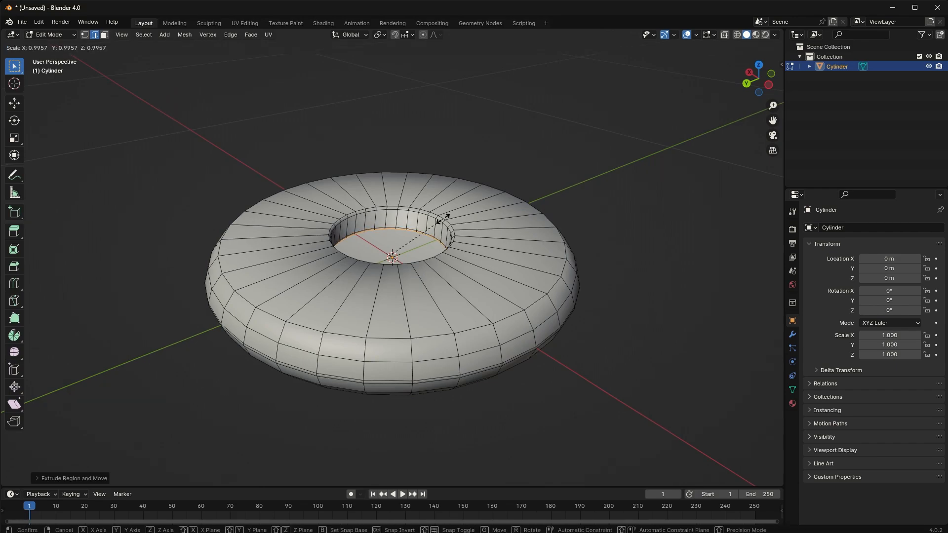
pyautogui.click(443, 218)
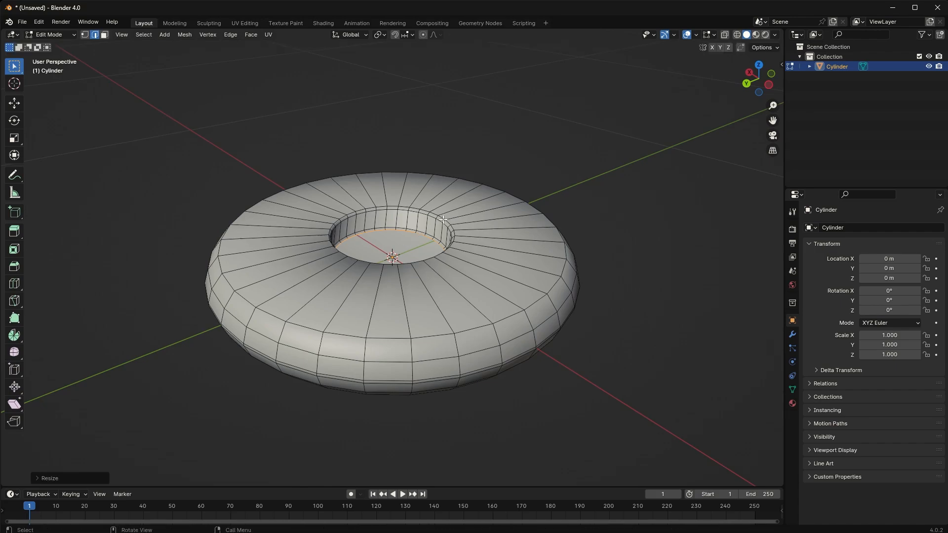
# Undo the extrusions and scaling of the central recess, back to the single widened edge loop.
pyautogui.moveTo(442, 218); pyautogui.dragTo(482, 267, button='middle')
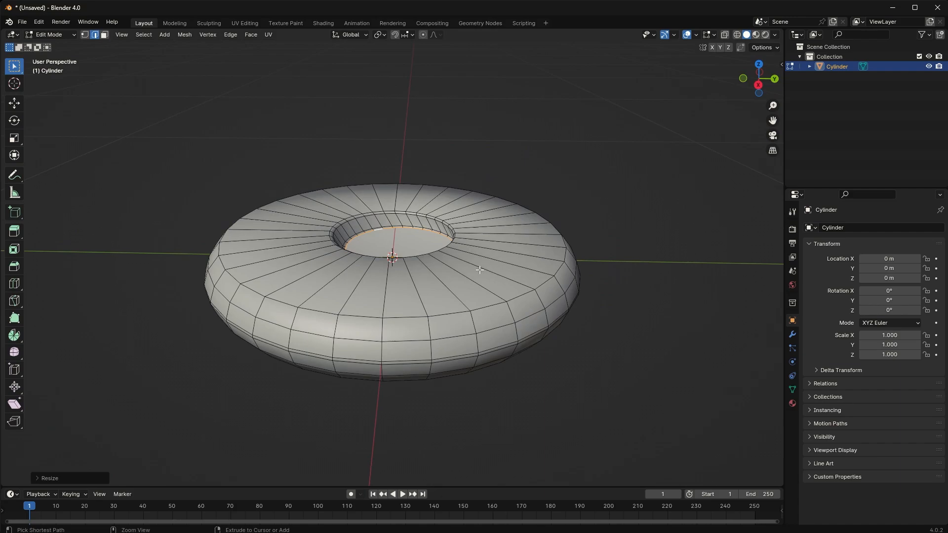
pyautogui.hotkey('ctrl', 'z')
pyautogui.hotkey('ctrl', 'z')
pyautogui.hotkey('ctrl', 'z')
pyautogui.hotkey('ctrl', 'z')
pyautogui.hotkey('ctrl', 'z')
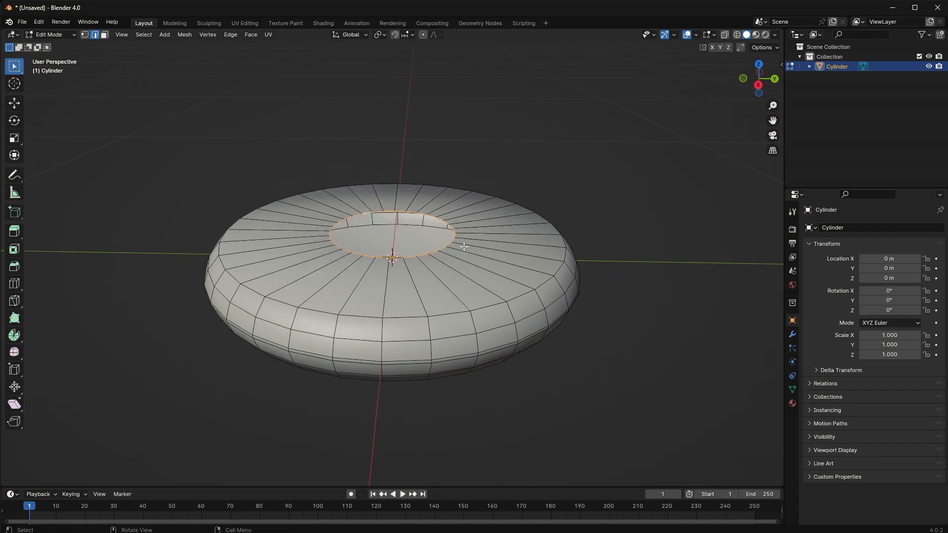
# Extrude the opening's edge loop down along Z by about 0.006 m and scale it slightly inward.
pyautogui.press('g')
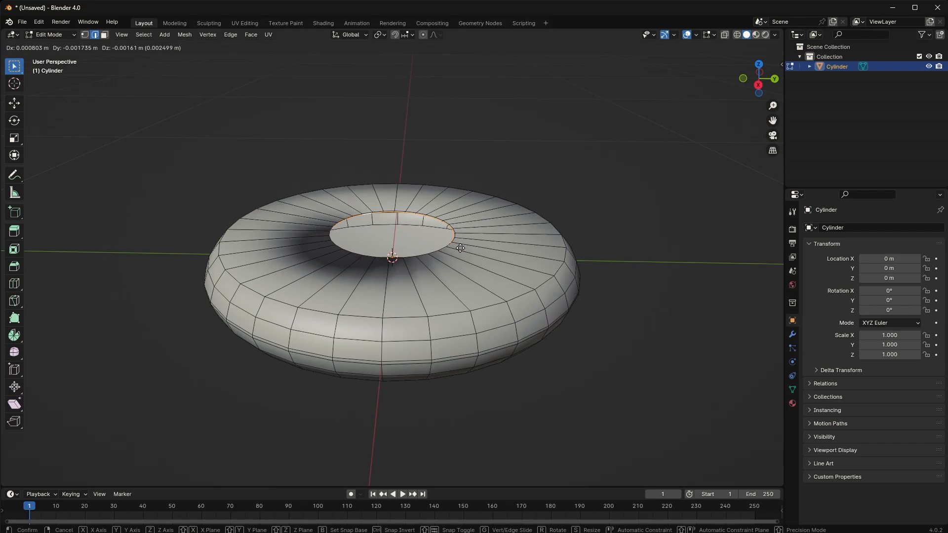
pyautogui.press('z')
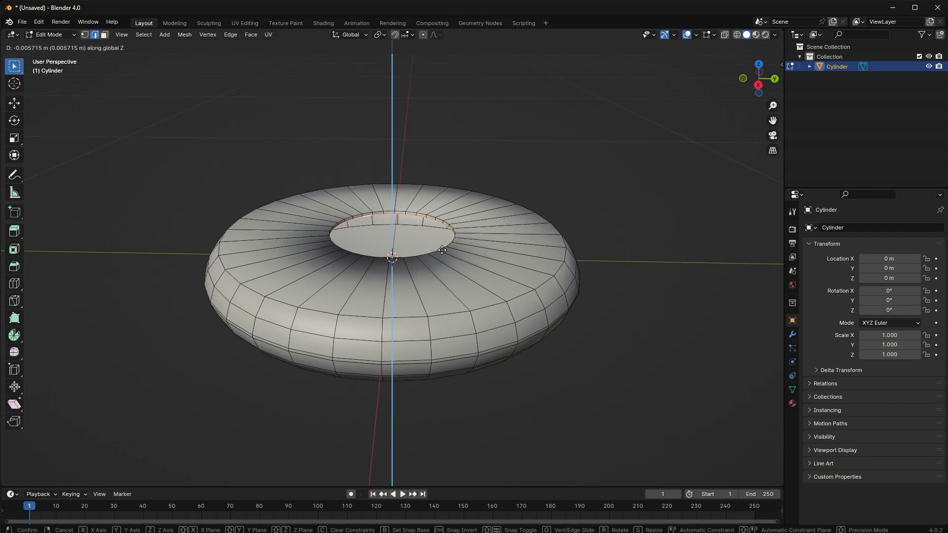
pyautogui.click(442, 250)
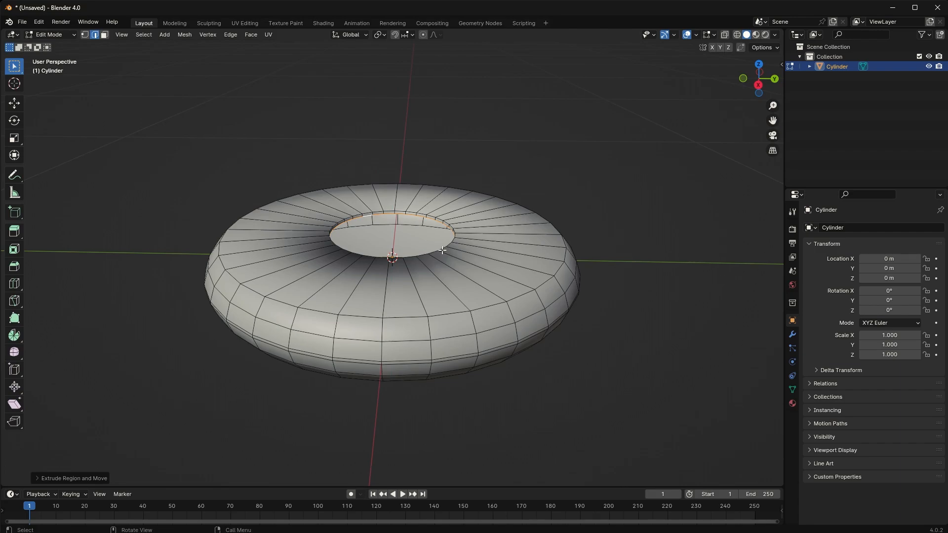
pyautogui.press('s')
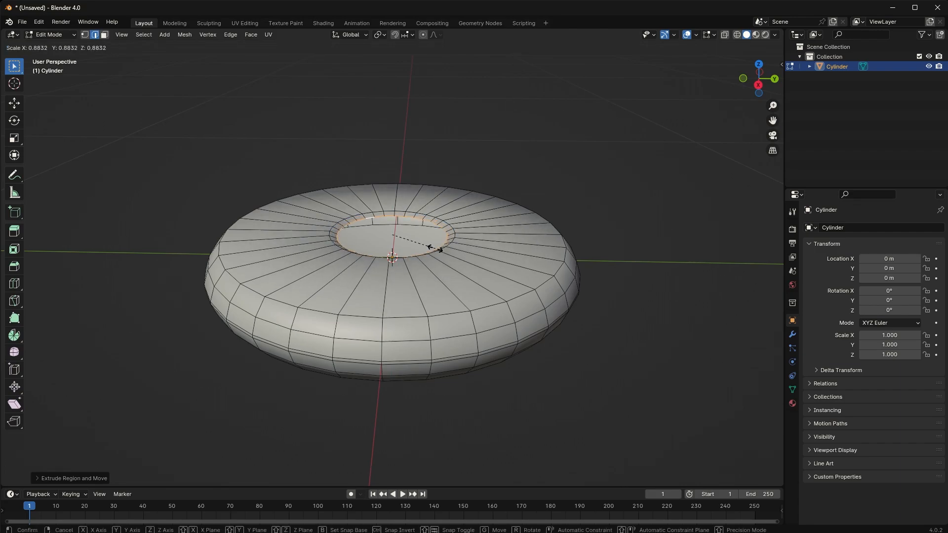
pyautogui.click(439, 249)
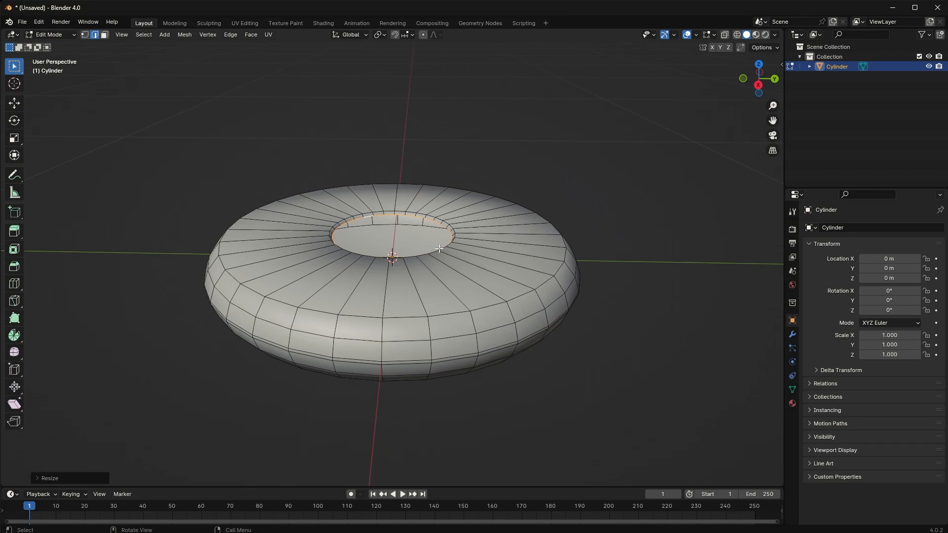
# Extrude the inset edge loop straight down along Z by about 0.021 m to form the recess wall.
pyautogui.press('g')
pyautogui.press('z')
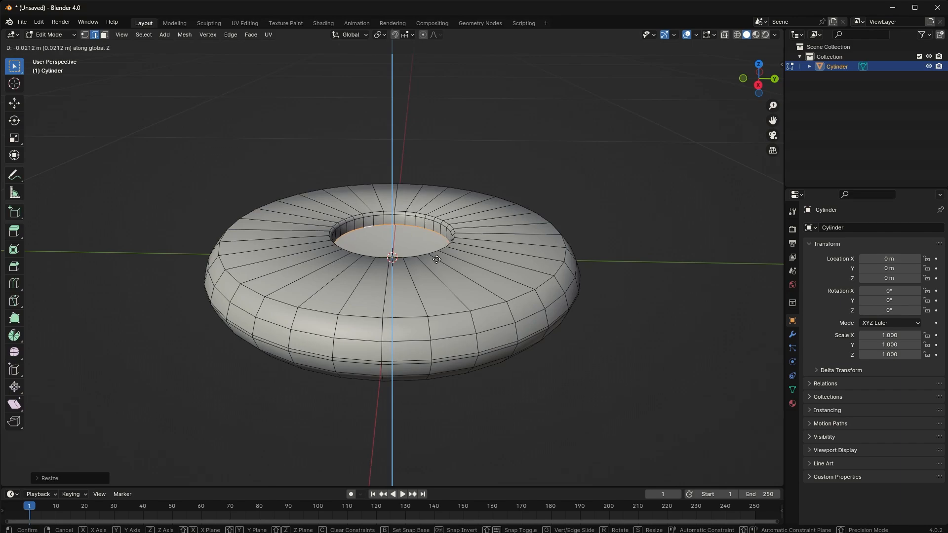
pyautogui.click(437, 260)
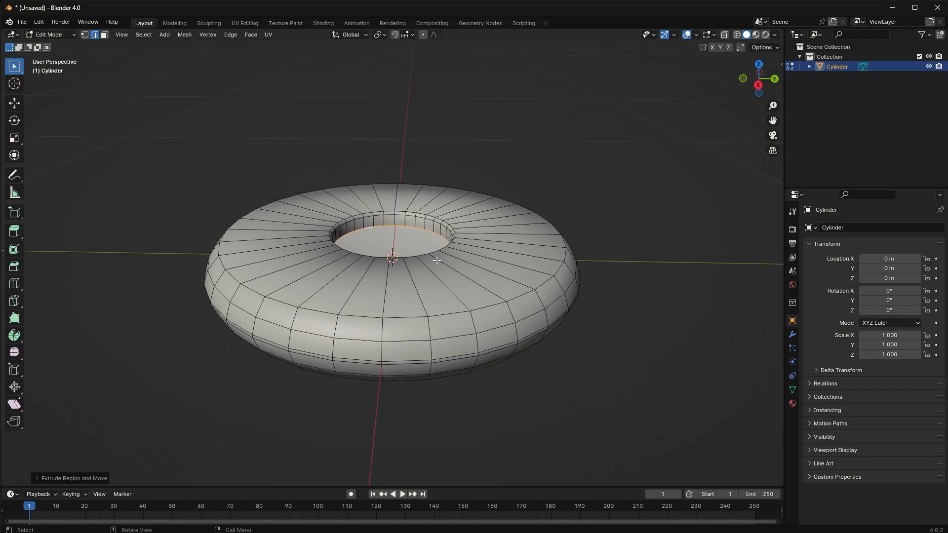
# Extrude the recess's lower edge loop down along Z by about 0.003 m and scale it to about 0.98.
pyautogui.press('e')
pyautogui.press('z')
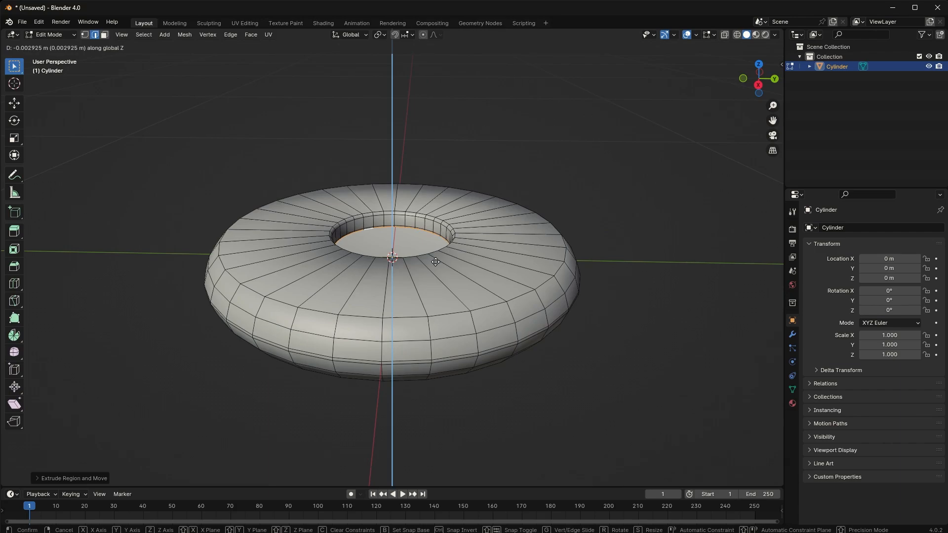
pyautogui.click(435, 262)
pyautogui.press('s')
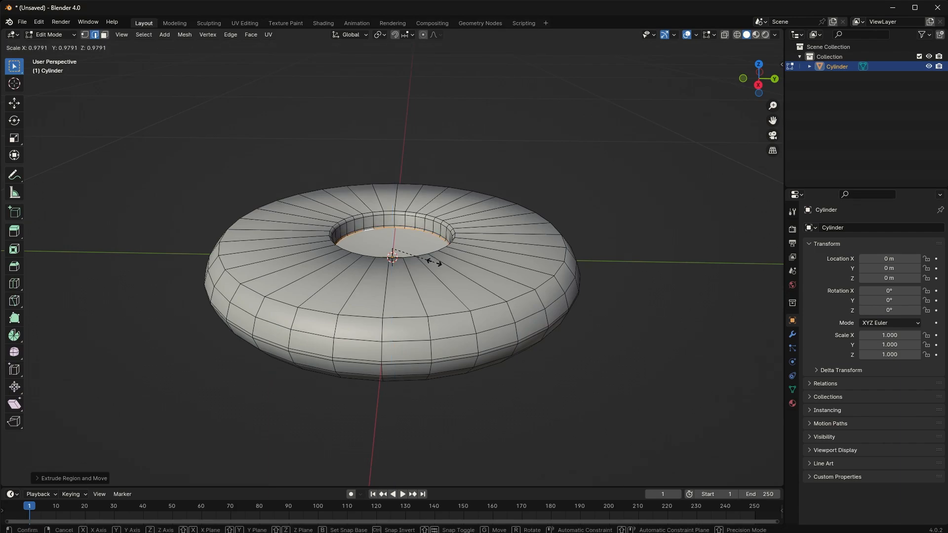
pyautogui.click(435, 263)
# Extrude the recess loop down along Z by about 0.001 m and scale it to about 0.95.
pyautogui.press('g')
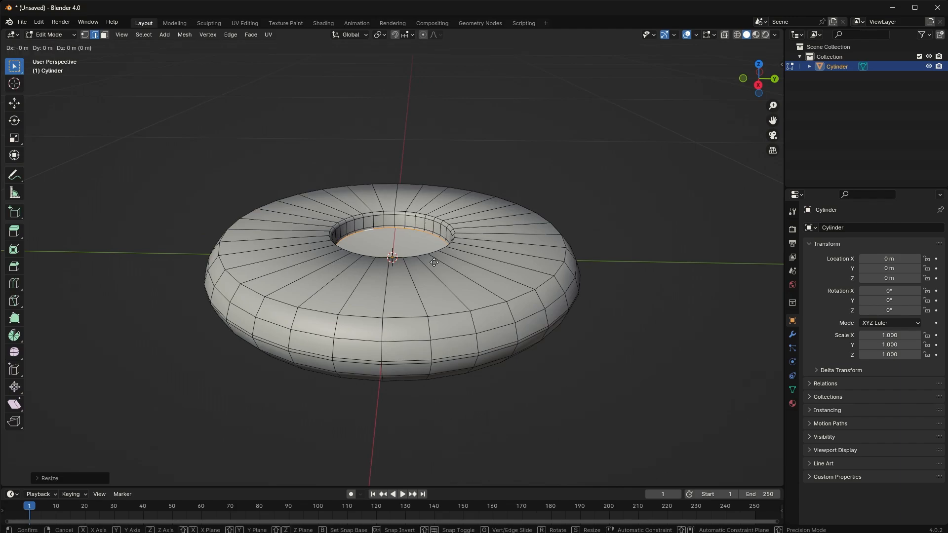
pyautogui.press('z')
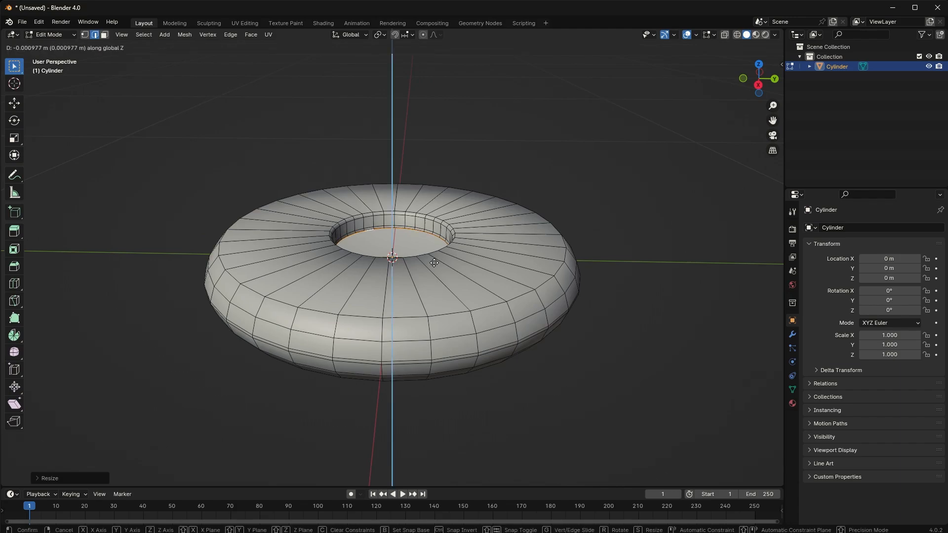
pyautogui.click(434, 263)
pyautogui.press('s')
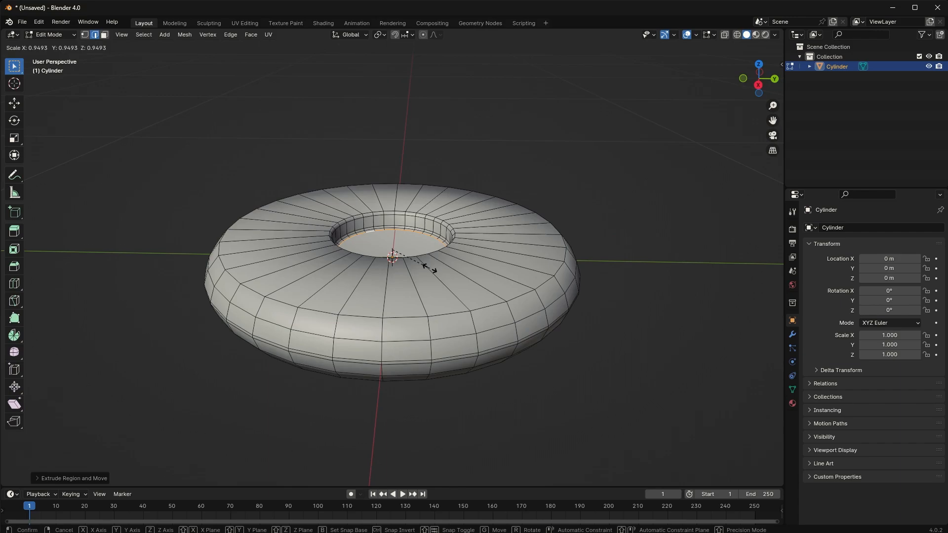
pyautogui.click(430, 269)
# Extrude the innermost loop up along Z by about 0.002 m and scale it to about 0.99.
pyautogui.press('g')
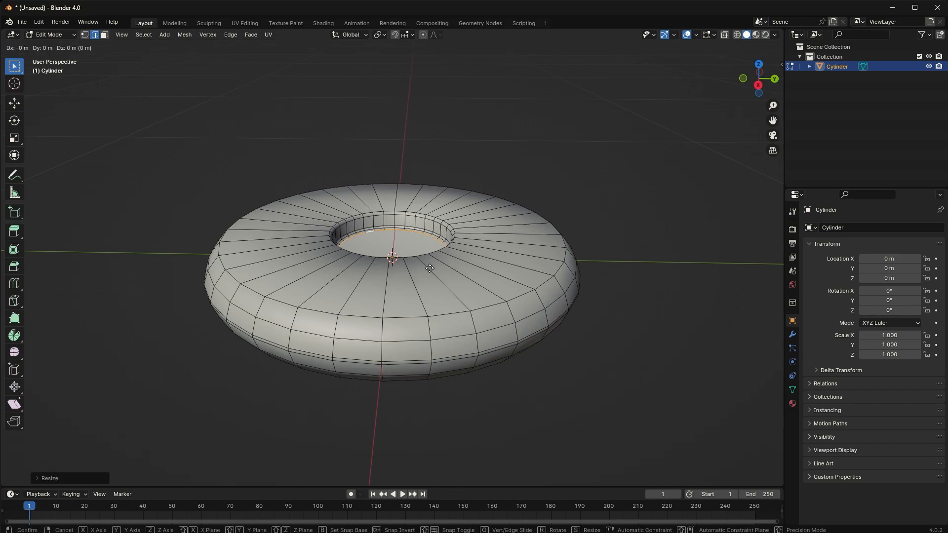
pyautogui.press('z')
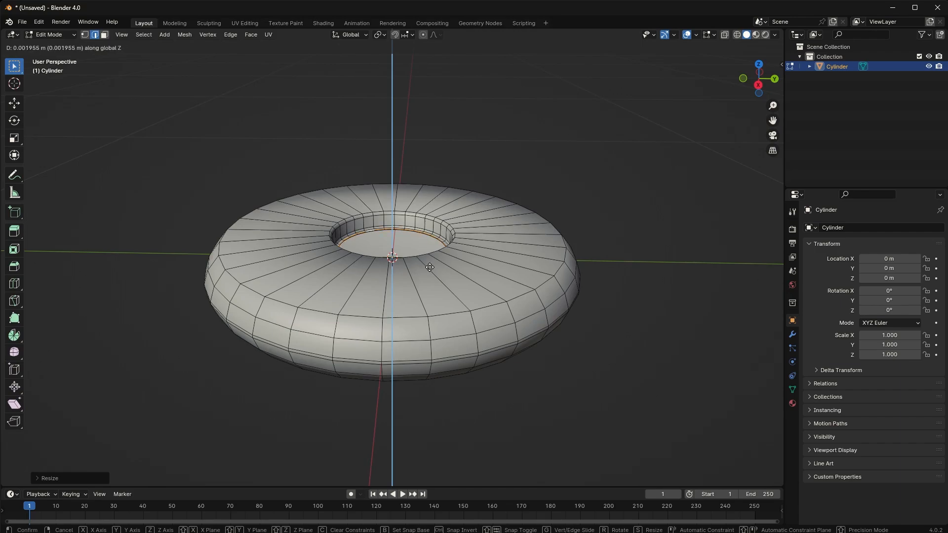
pyautogui.click(430, 267)
pyautogui.press('s')
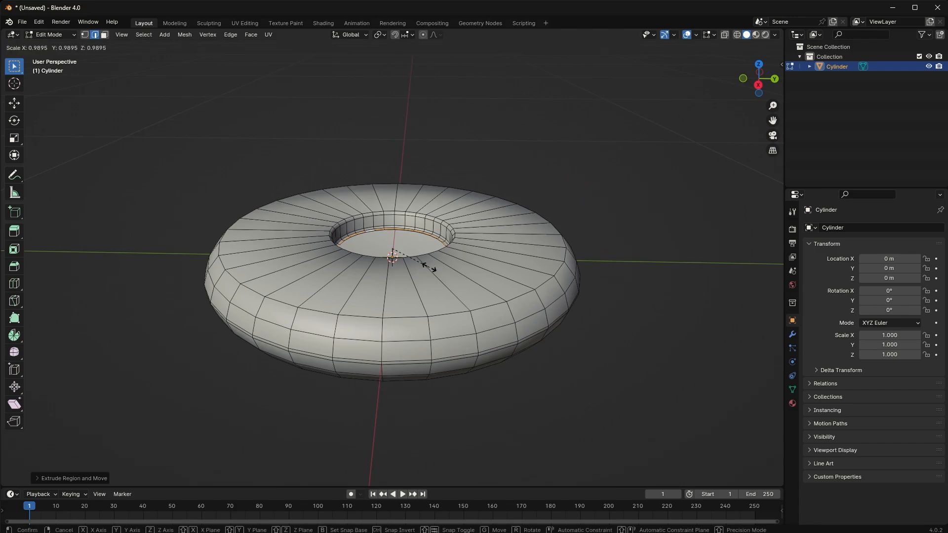
pyautogui.click(429, 268)
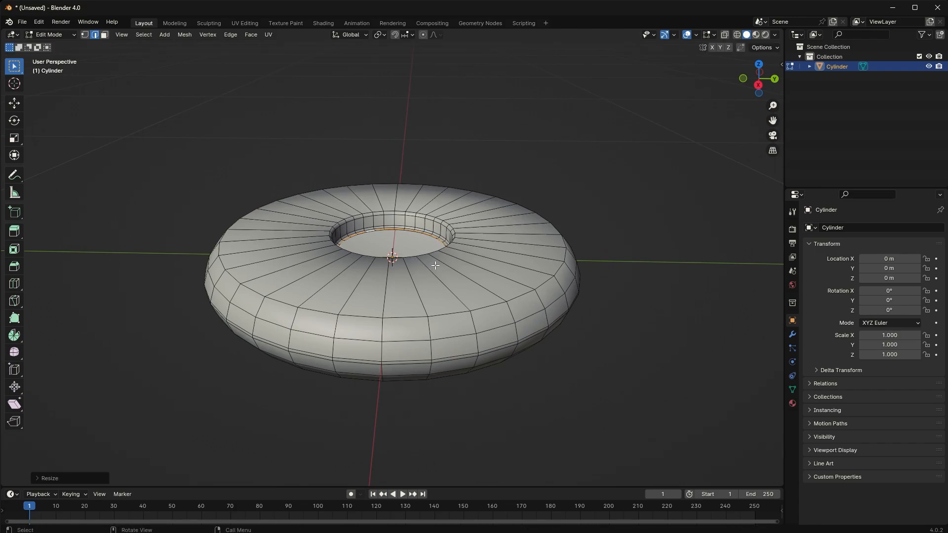
# Extrude the innermost loop straight up along Z nearly to the recess rim, forming the central disc's side wall.
pyautogui.moveTo(428, 268); pyautogui.dragTo(490, 277, button='middle')
pyautogui.scroll(3, 449, 321)
pyautogui.press('g')
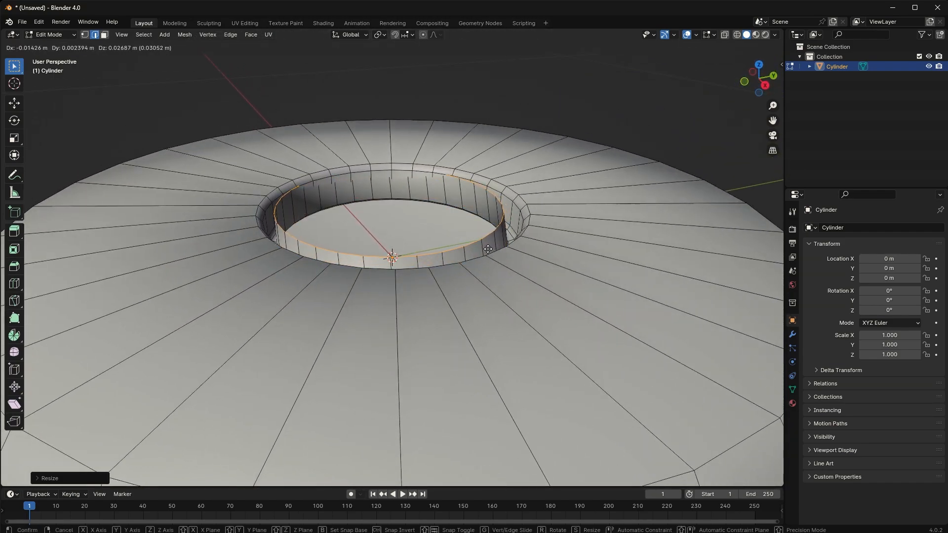
pyautogui.press('z')
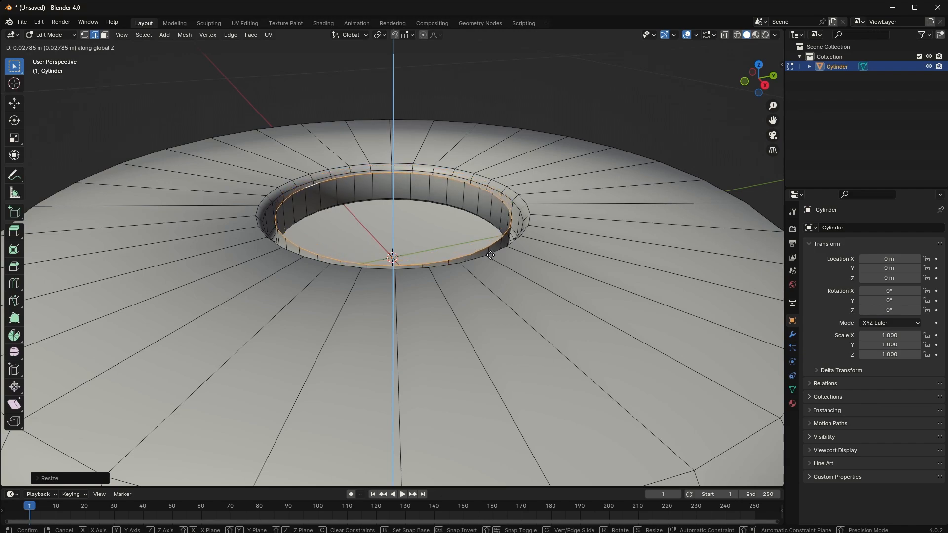
pyautogui.click(490, 249)
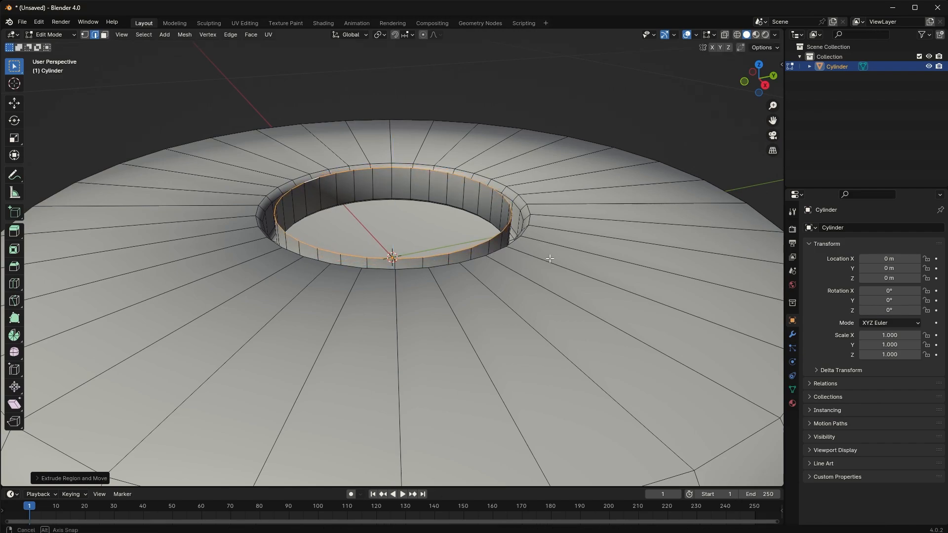
# Extrude the disc wall's upper loop up along Z by about 0.003 m and scale it to about 0.98.
pyautogui.moveTo(490, 250); pyautogui.dragTo(399, 265, button='middle')
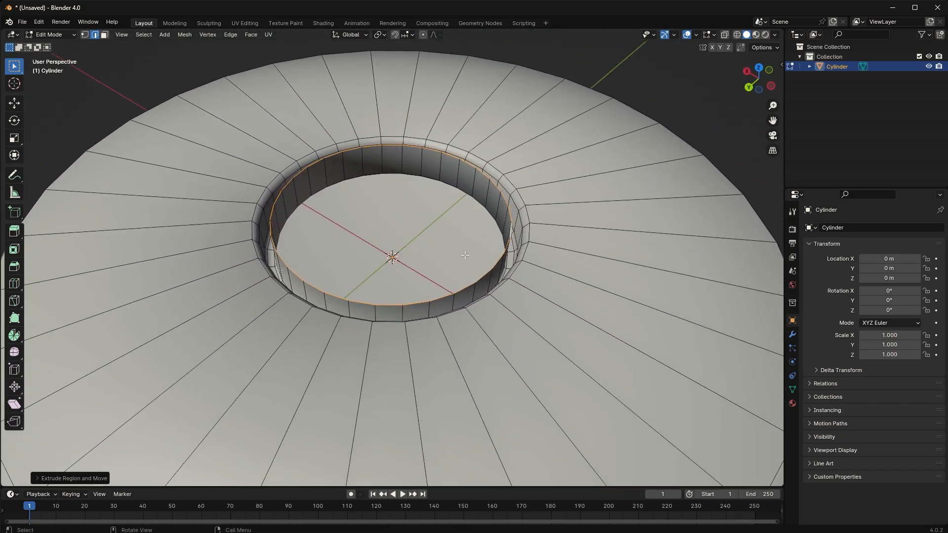
pyautogui.press('e')
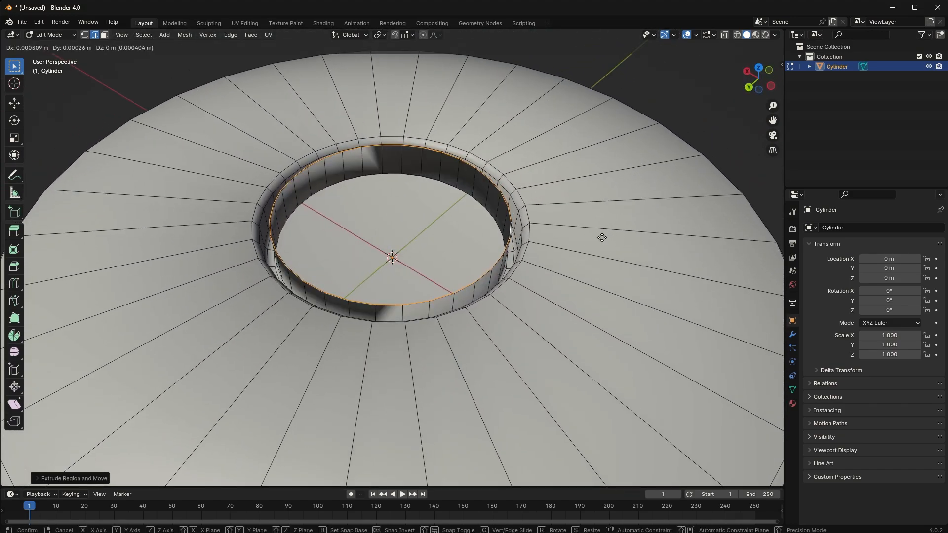
pyautogui.press('z')
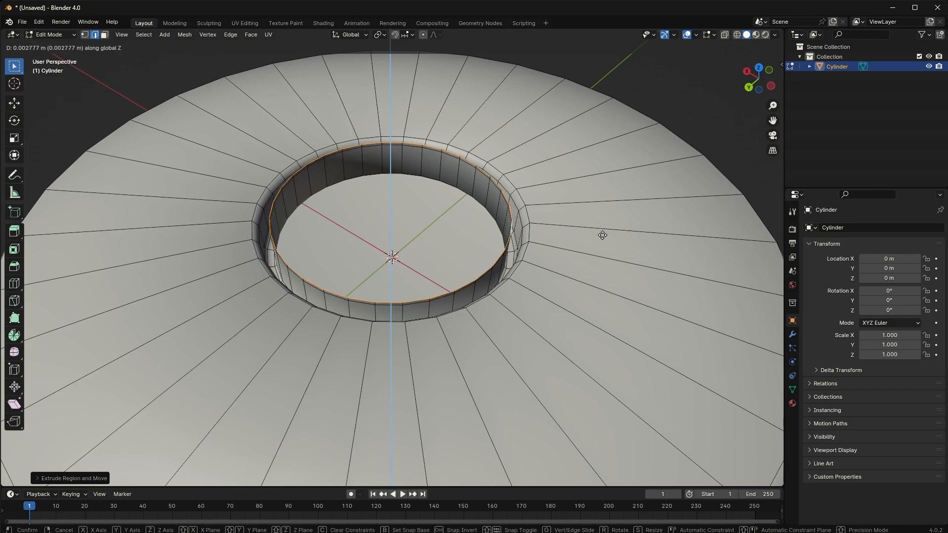
pyautogui.click(602, 235)
pyautogui.press('s')
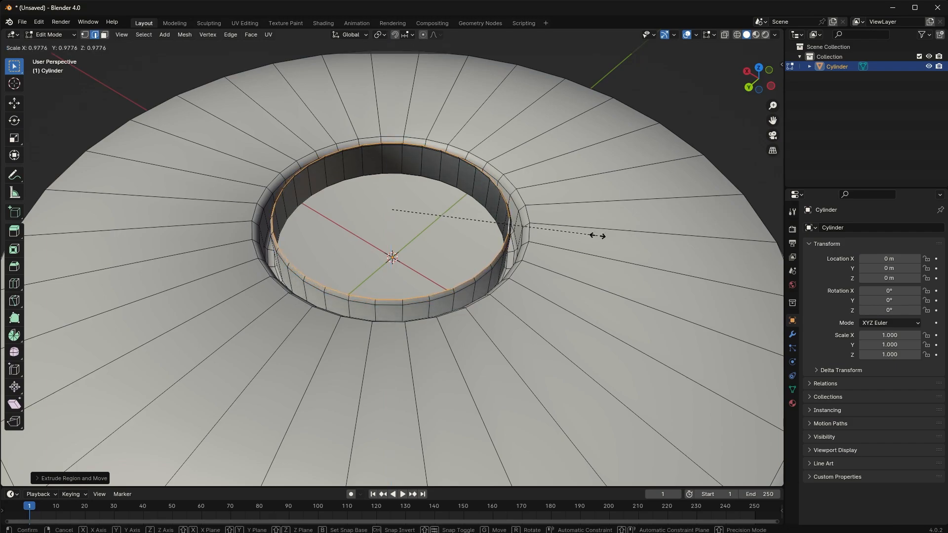
pyautogui.click(599, 236)
# Extrude the disc's top loop up along Z by about 0.004 m and scale it into a tiny ring at the centre.
pyautogui.press('g')
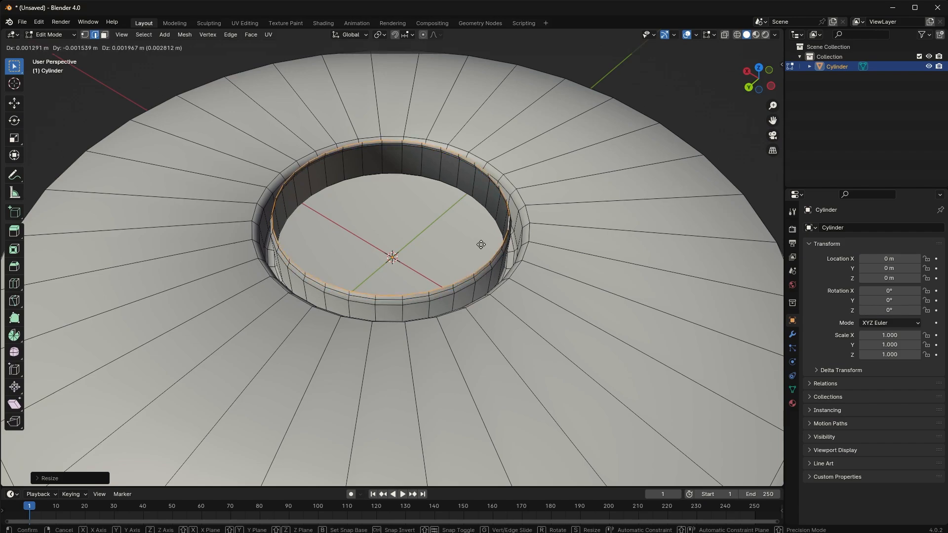
pyautogui.press('z')
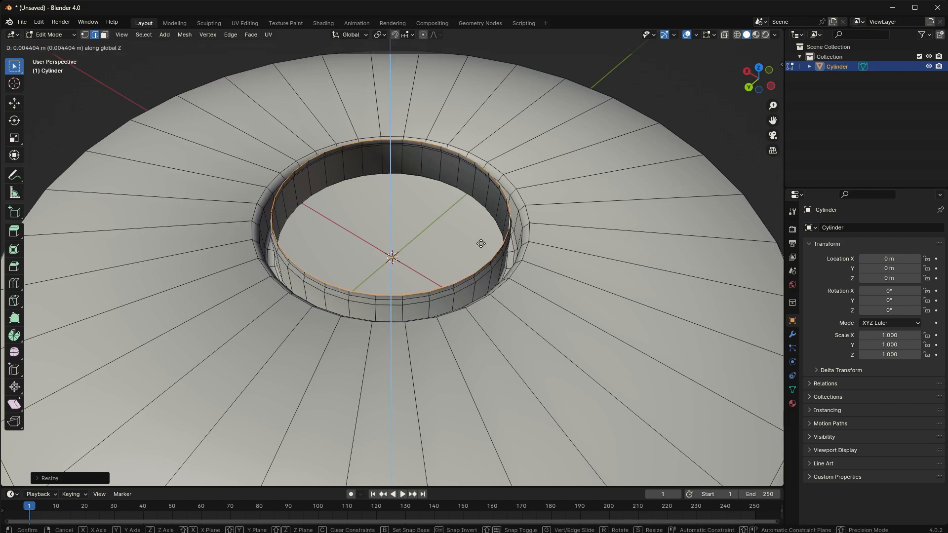
pyautogui.click(481, 245)
pyautogui.press('s')
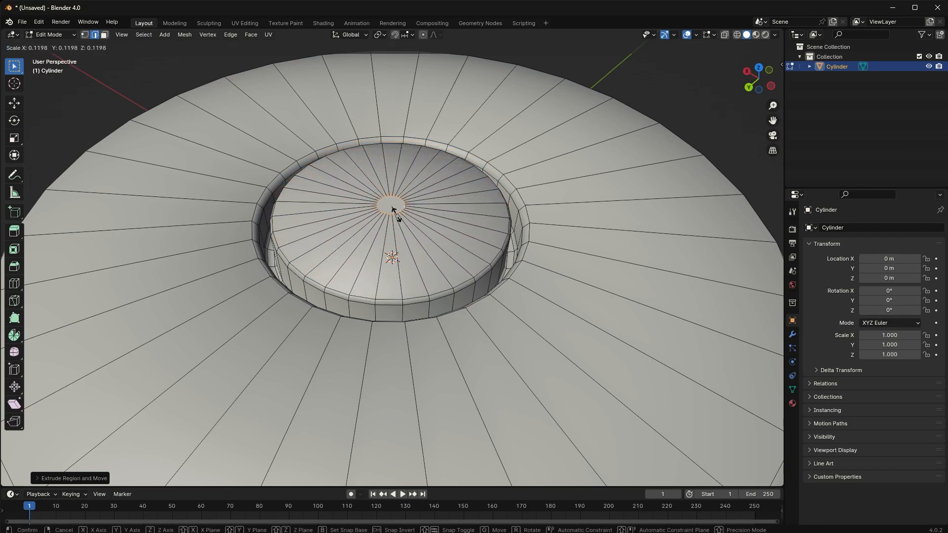
pyautogui.click(390, 206)
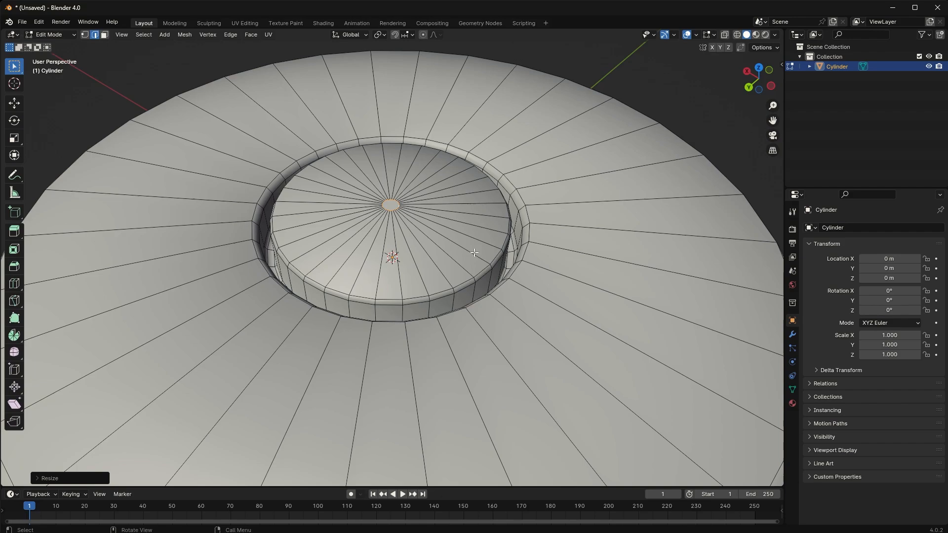
# Merge the vertices of the tiny central ring at their center to close the disc's top.
pyautogui.moveTo(473, 254); pyautogui.dragTo(455, 286, button='middle')
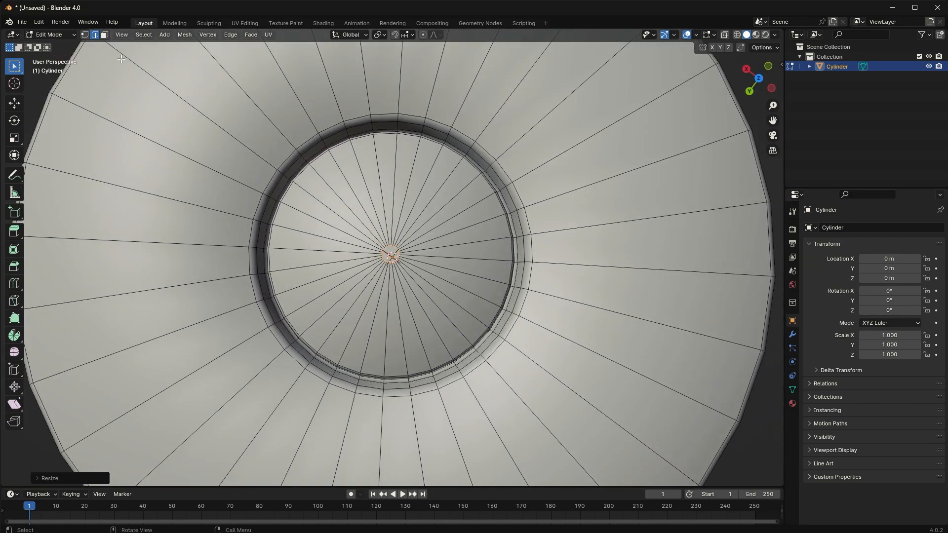
pyautogui.press('1')
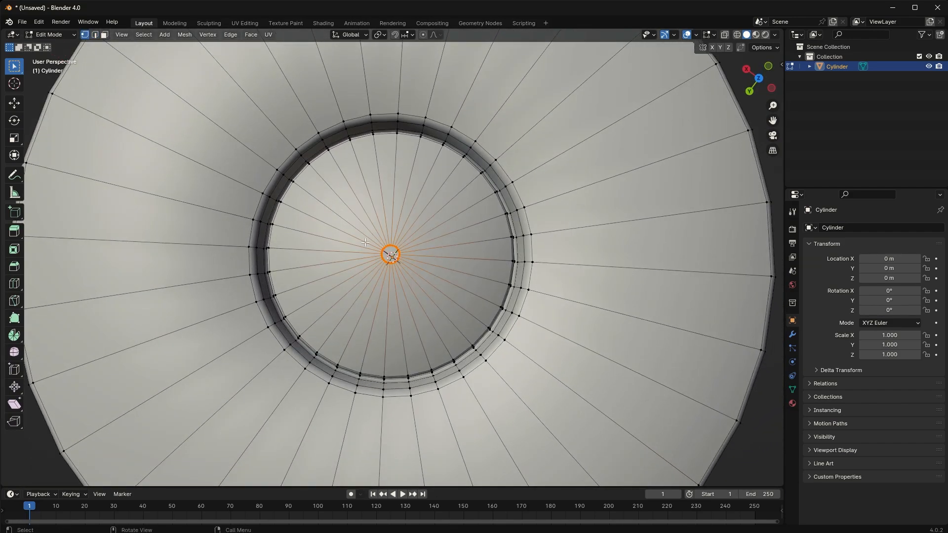
pyautogui.moveTo(383, 261); pyautogui.dragTo(373, 207, button='middle')
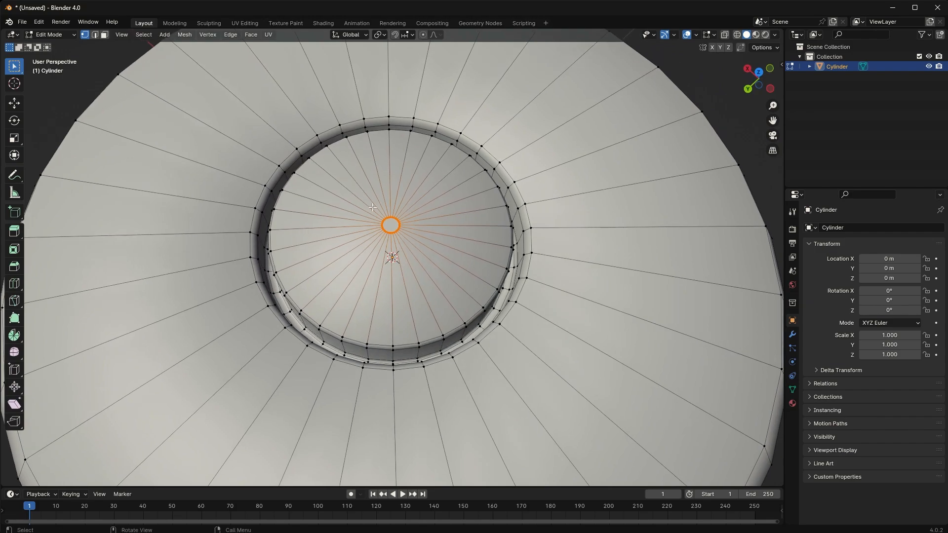
pyautogui.rightClick(387, 232)
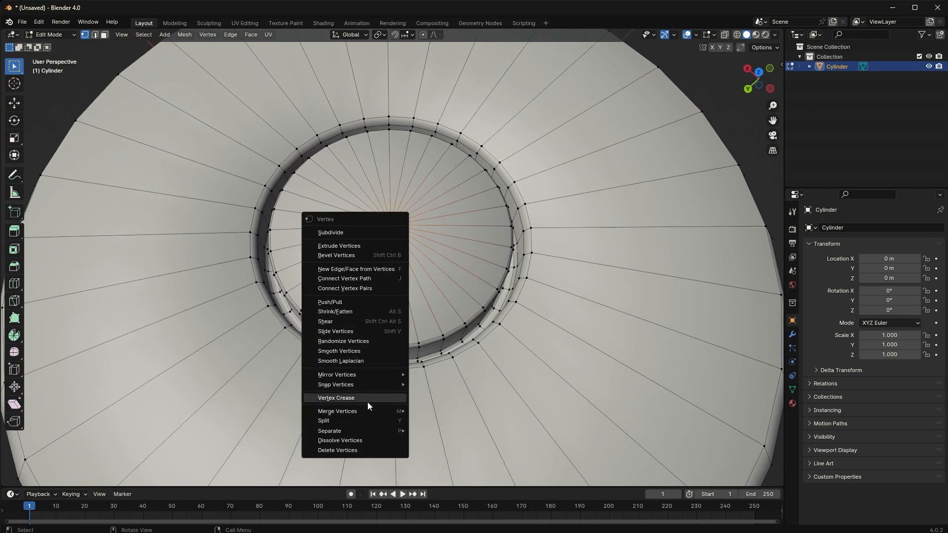
pyautogui.moveTo(368, 410)
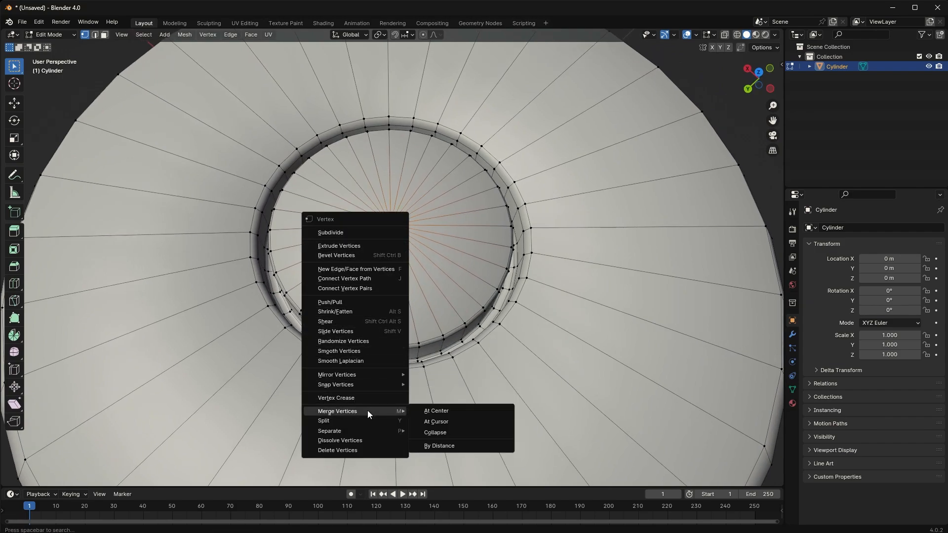
pyautogui.click(434, 411)
pyautogui.moveTo(407, 271); pyautogui.dragTo(433, 218, button='middle')
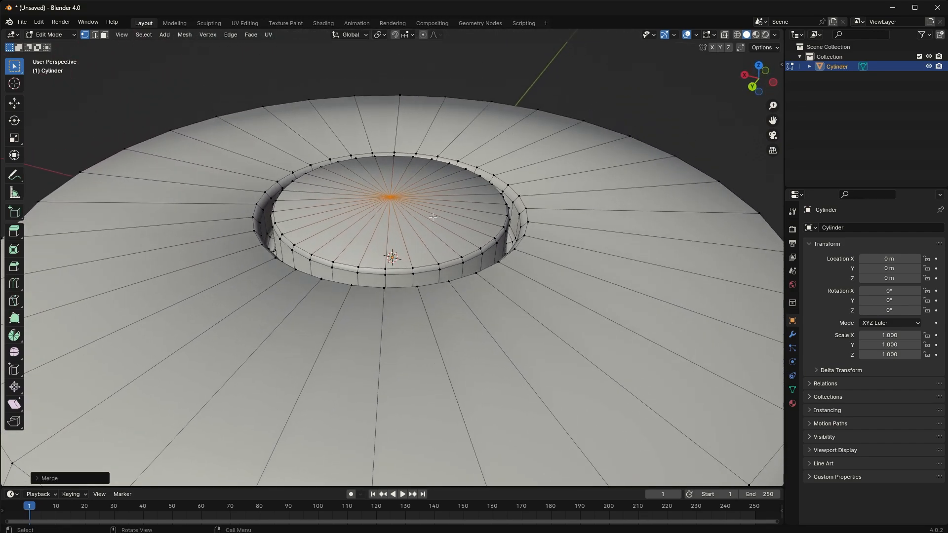
pyautogui.click(486, 91)
pyautogui.click(394, 200)
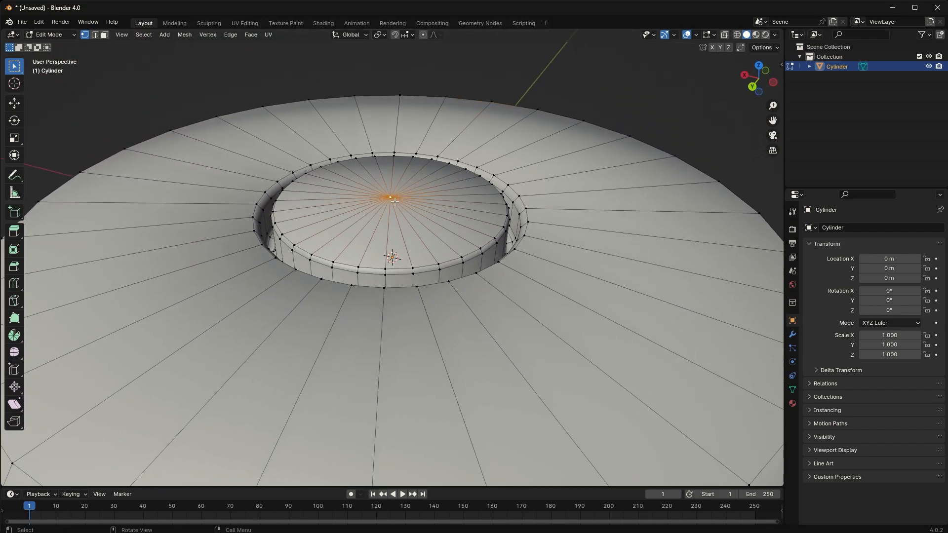
pyautogui.press('g')
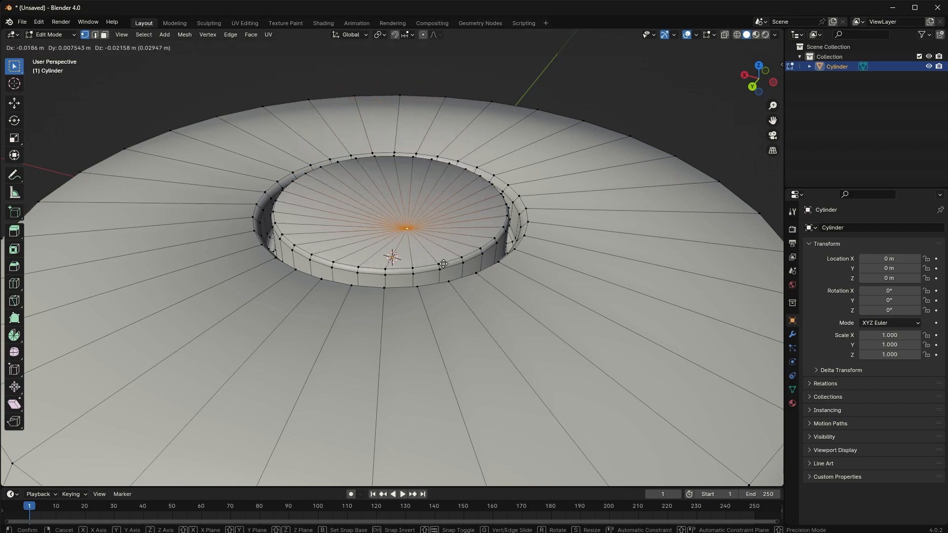
pyautogui.rightClick(432, 224)
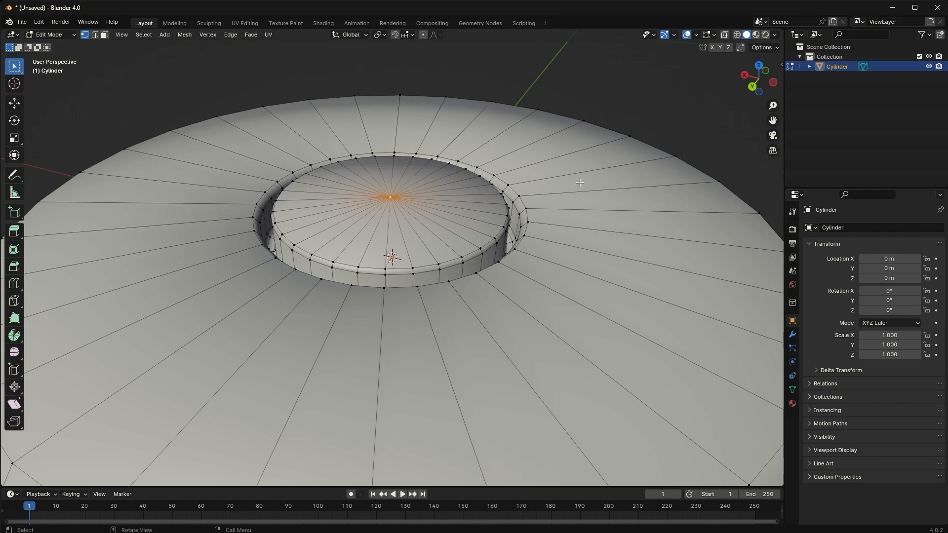
# Inspect the whole case and its central disc from above and from the side, including in Object Mode.
pyautogui.moveTo(462, 199); pyautogui.dragTo(423, 242, button='middle')
pyautogui.scroll(-6, 416, 229)
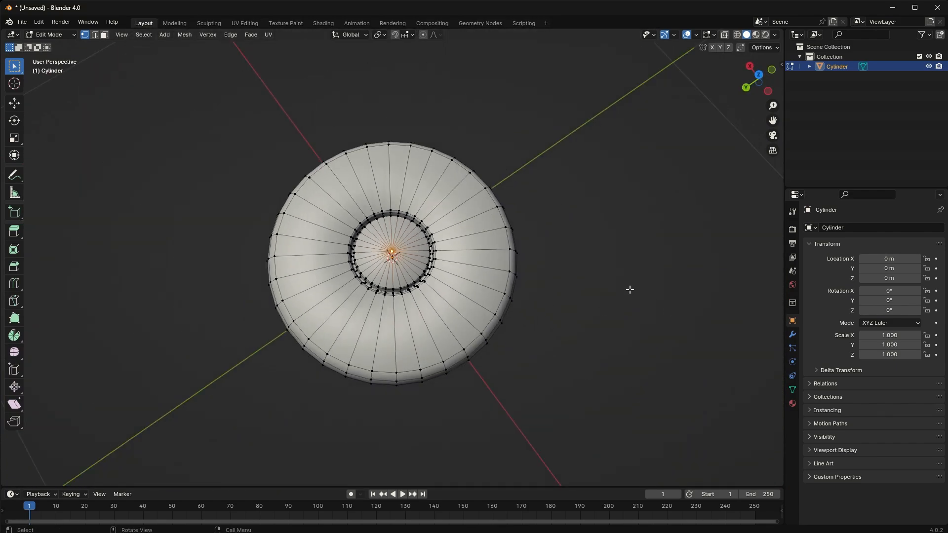
pyautogui.moveTo(495, 303); pyautogui.dragTo(516, 244, button='middle')
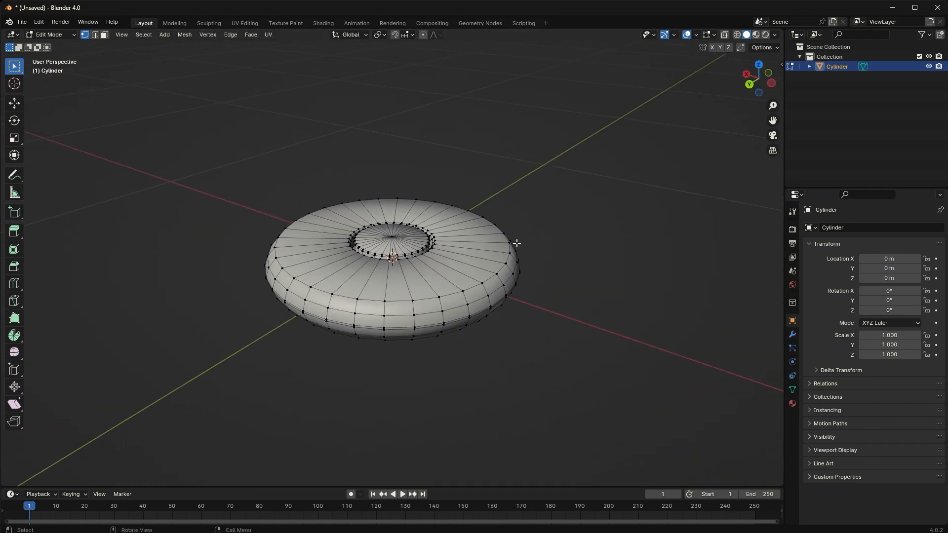
pyautogui.press('Tab')
pyautogui.moveTo(446, 235)
pyautogui.mouseDown(button='middle')
pyautogui.moveTo(493, 235)
pyautogui.moveTo(449, 240)
pyautogui.moveTo(436, 229)
pyautogui.moveTo(457, 271)
pyautogui.moveTo(461, 235)
pyautogui.moveTo(546, 233)
pyautogui.moveTo(541, 267)
pyautogui.moveTo(496, 289)
pyautogui.moveTo(462, 262)
pyautogui.moveTo(451, 235)
pyautogui.mouseUp(button='middle')
pyautogui.scroll(4, 497, 248)
pyautogui.moveTo(441, 208)
pyautogui.mouseDown(button='middle')
pyautogui.moveTo(441, 242)
pyautogui.moveTo(401, 260)
pyautogui.moveTo(410, 224)
pyautogui.moveTo(412, 285)
pyautogui.moveTo(447, 209)
pyautogui.moveTo(442, 192)
pyautogui.mouseUp(button='middle')
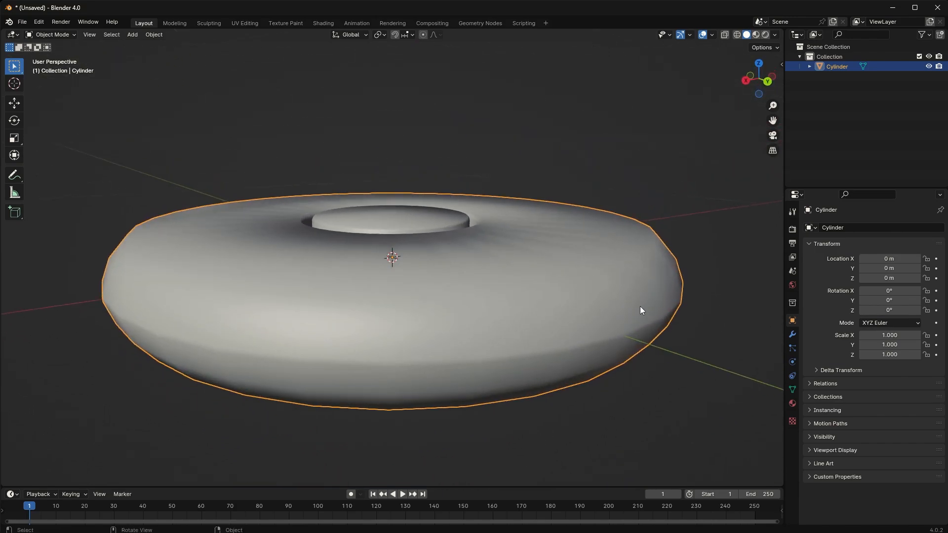
# Bevel the outer edge loop on top of the case with a narrow single segment and return to Object Mode.
pyautogui.press('Tab')
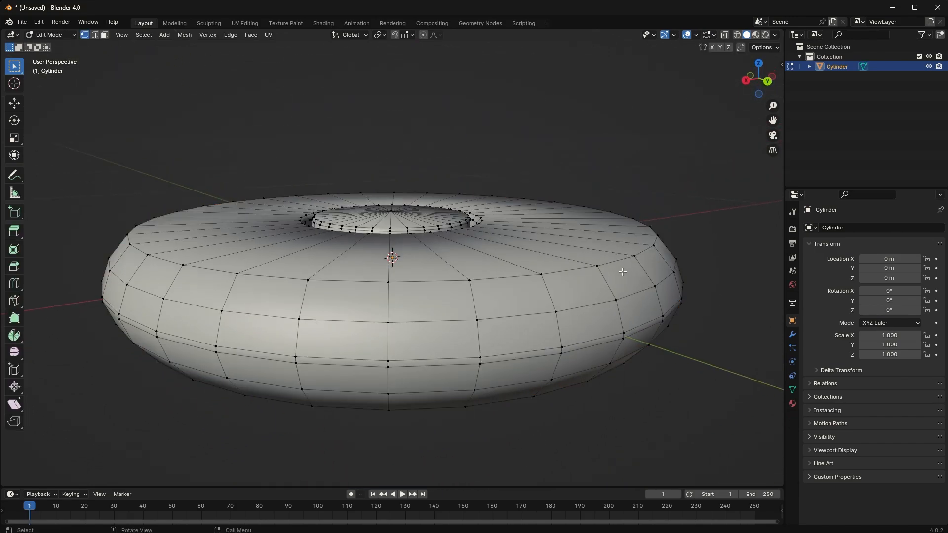
pyautogui.press('2')
pyautogui.keyDown('alt'); pyautogui.click(608, 263); pyautogui.keyUp('alt')
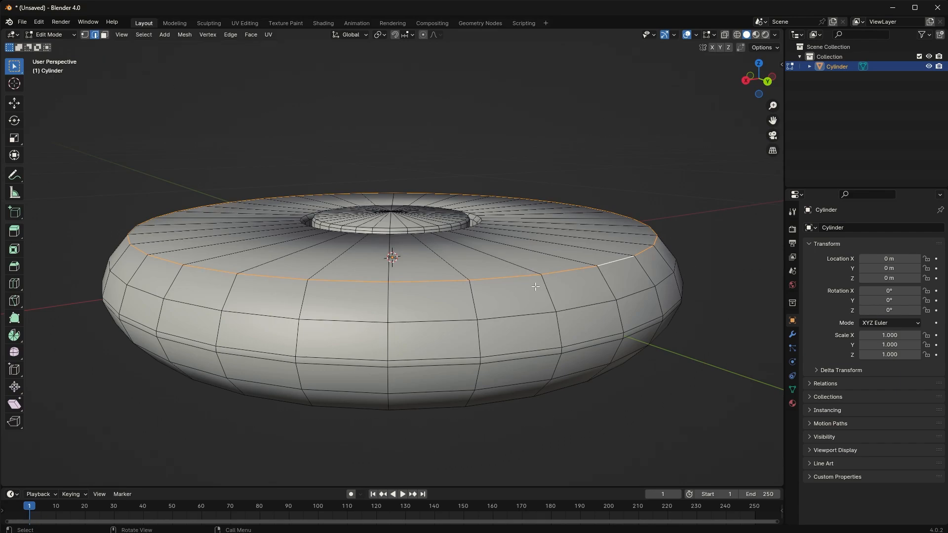
pyautogui.keyDown('alt'); pyautogui.click(566, 272); pyautogui.keyUp('alt')
pyautogui.hotkey('ctrl', 'b')
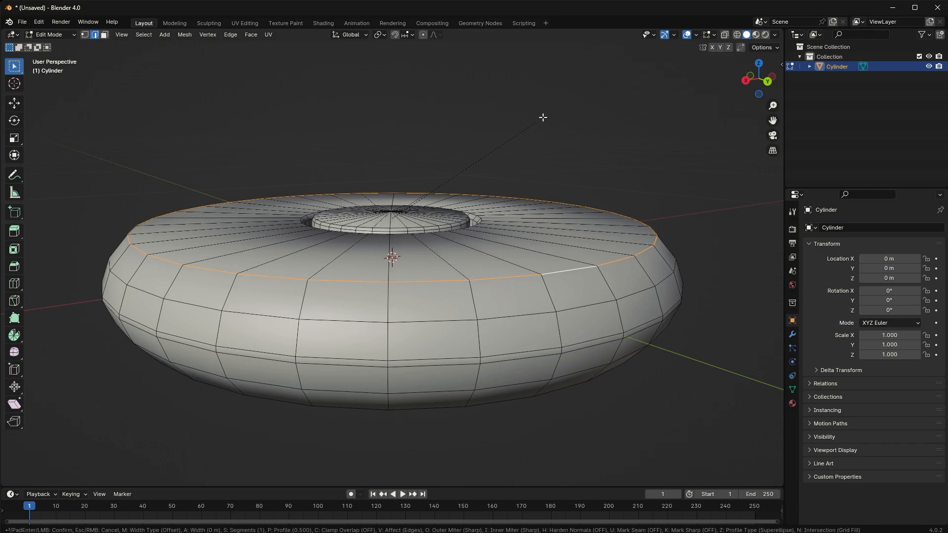
pyautogui.click(611, 351)
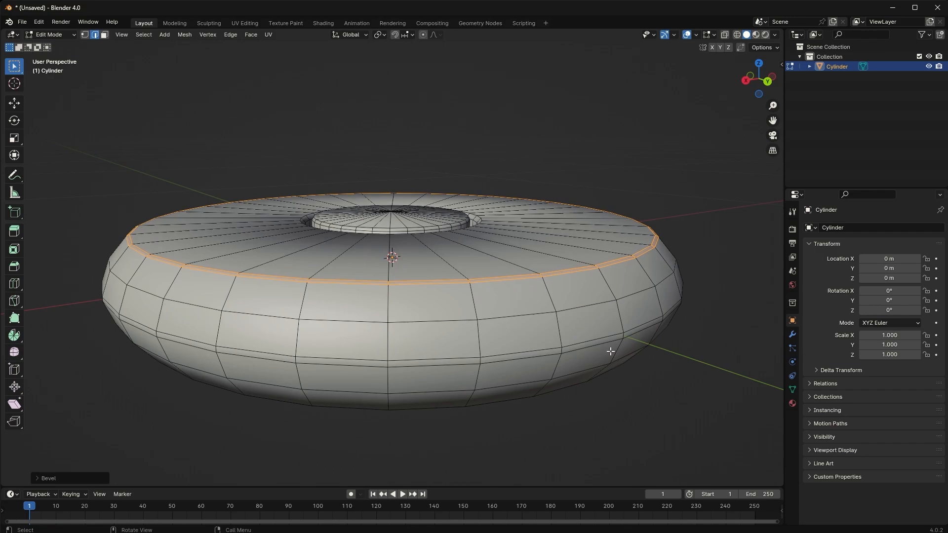
pyautogui.moveTo(526, 345); pyautogui.dragTo(550, 368, button='middle')
pyautogui.hotkey('ctrl', '2')
pyautogui.press('Tab')
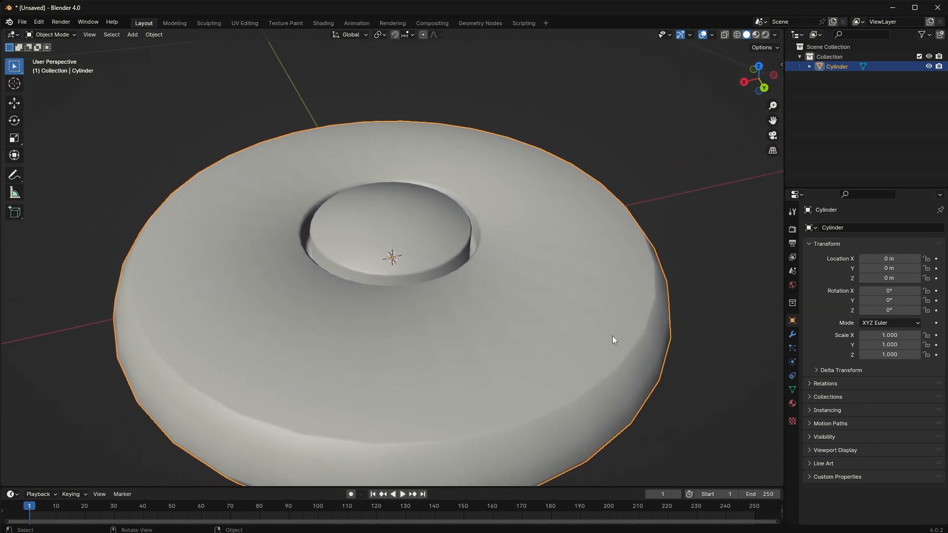
# Add a cube mesh at the case's centre and scale it uniformly to about 0.069.
pyautogui.moveTo(612, 336); pyautogui.dragTo(523, 345, button='middle')
pyautogui.scroll(-5, 524, 348)
pyautogui.scroll(1, 522, 358)
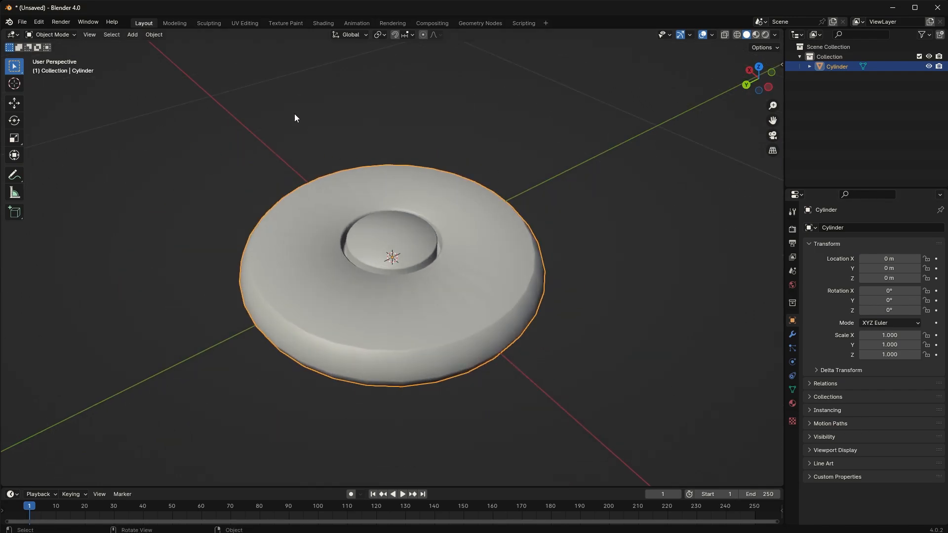
pyautogui.click(58, 33)
pyautogui.click(64, 45)
pyautogui.hotkey('shift', 'a')
pyautogui.moveTo(174, 172)
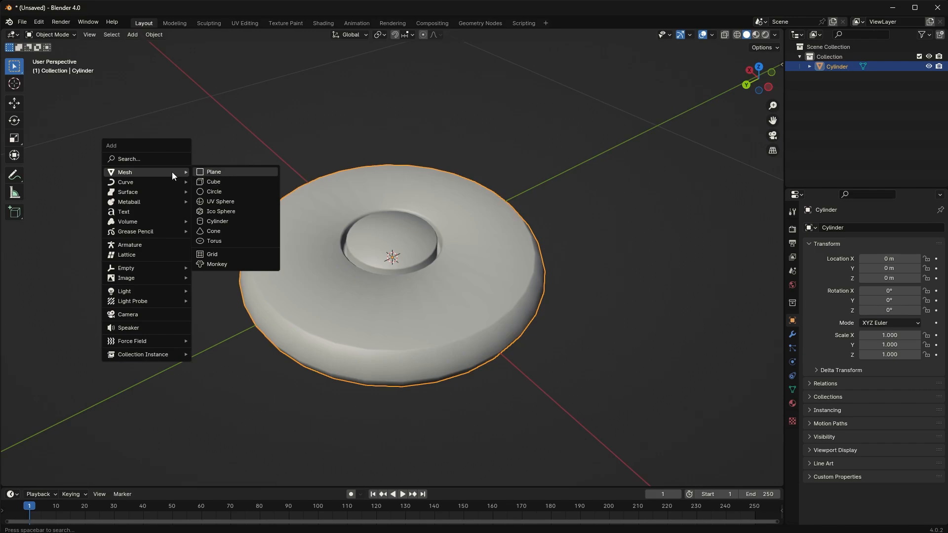
pyautogui.click(214, 183)
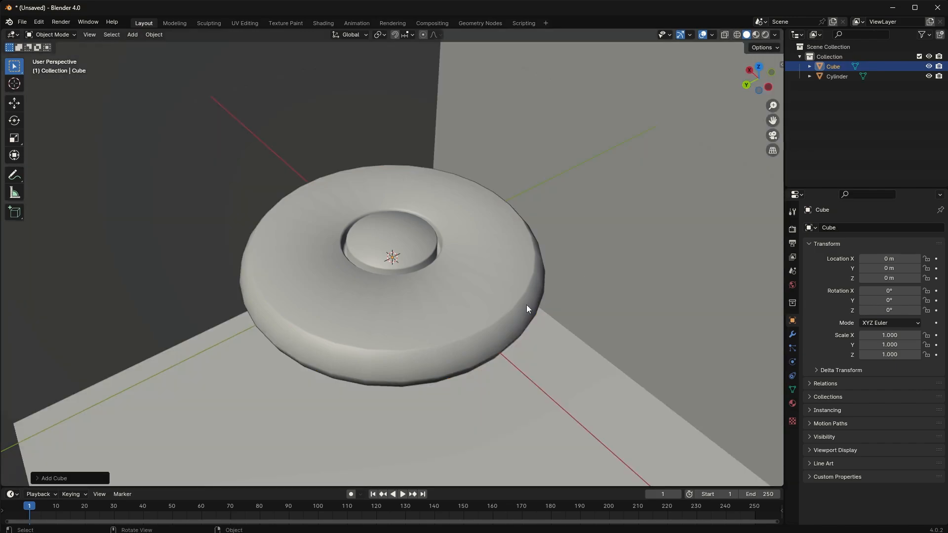
pyautogui.scroll(-5, 526, 309)
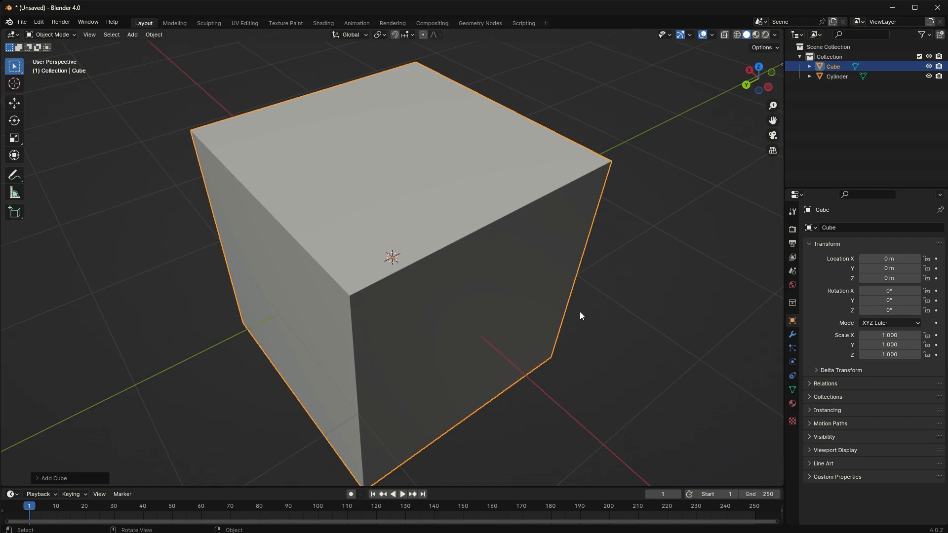
pyautogui.press('s')
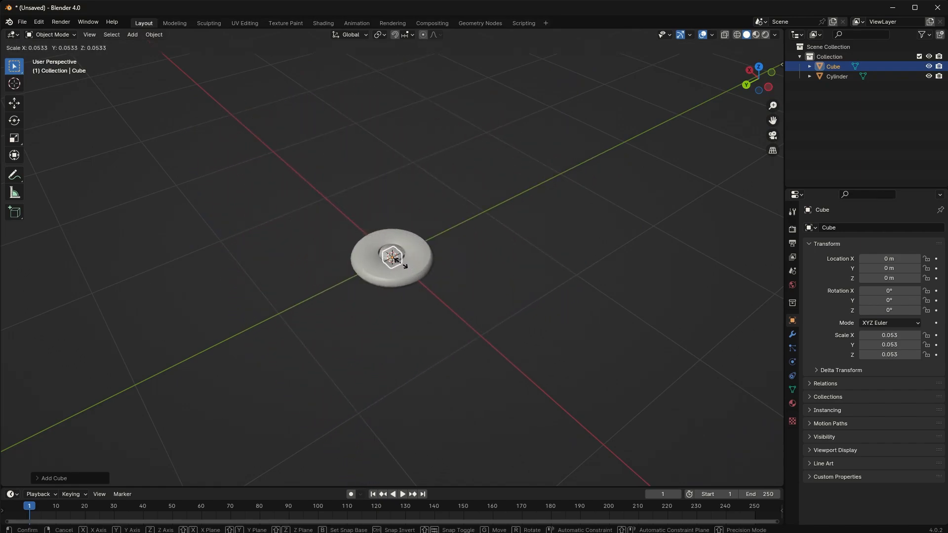
pyautogui.click(403, 265)
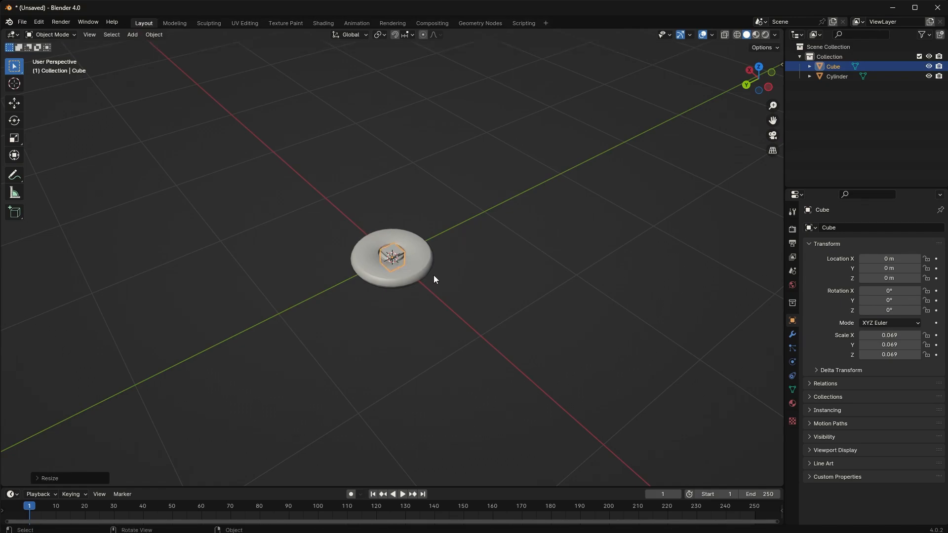
# From the top view, move the cube to about X 0.13 m, Y 0.158 m and scale it to about 0.056.
pyautogui.press('KP_7')
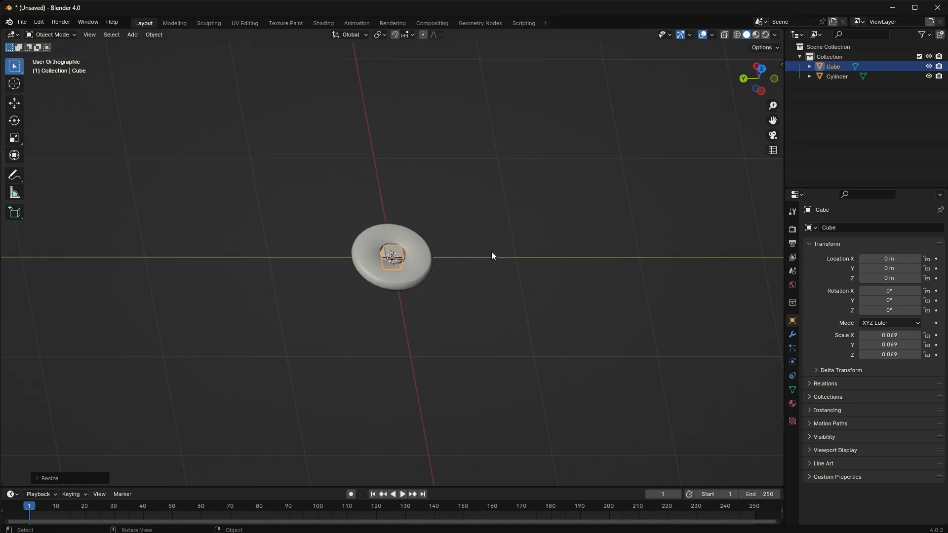
pyautogui.scroll(7, 469, 276)
pyautogui.scroll(4, 446, 307)
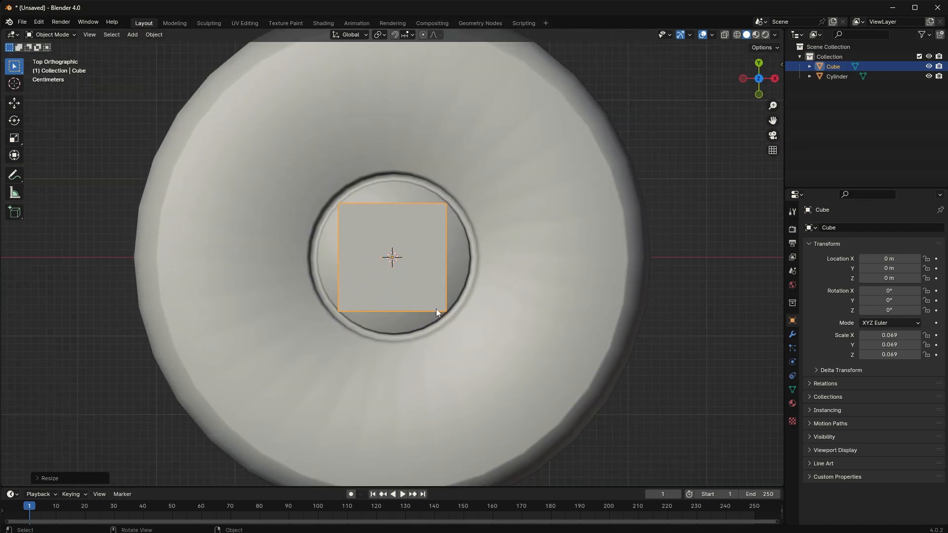
pyautogui.scroll(-2, 430, 304)
pyautogui.press('g')
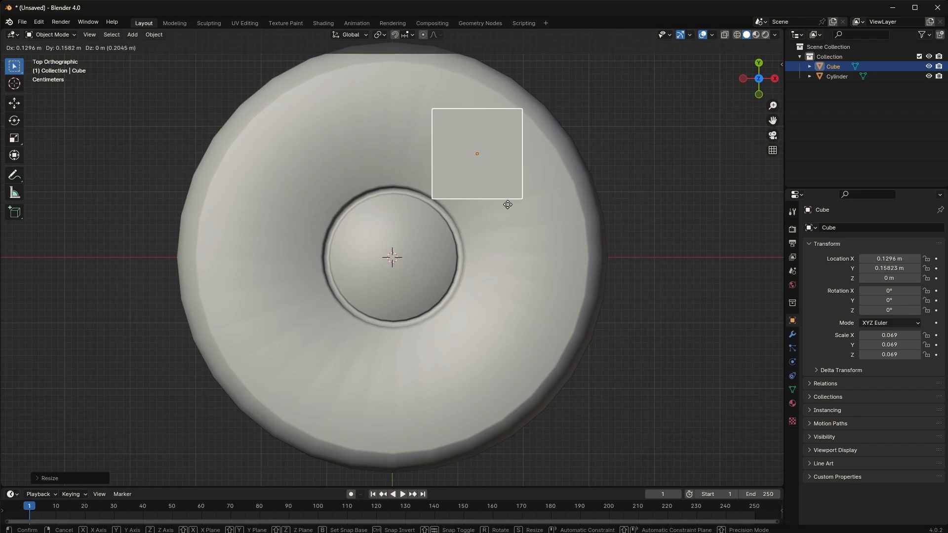
pyautogui.click(508, 205)
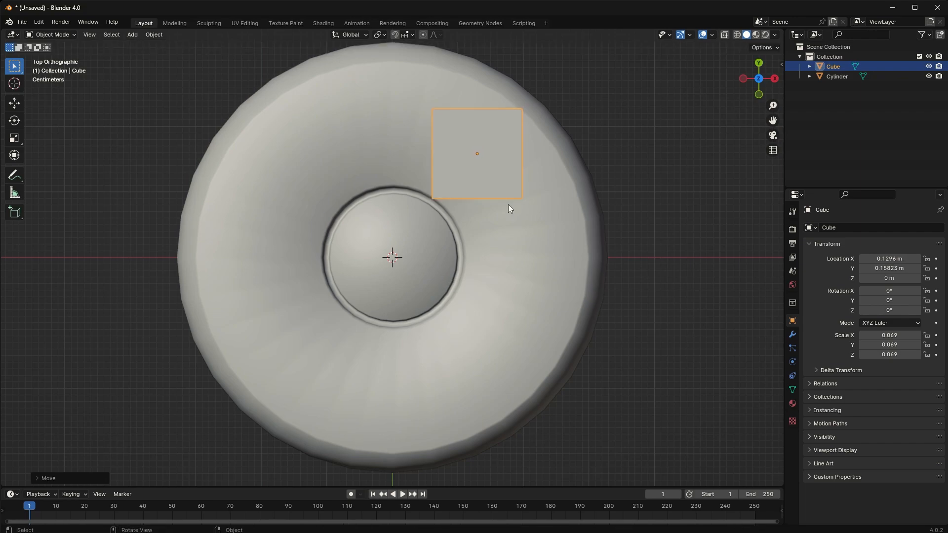
pyautogui.press('s')
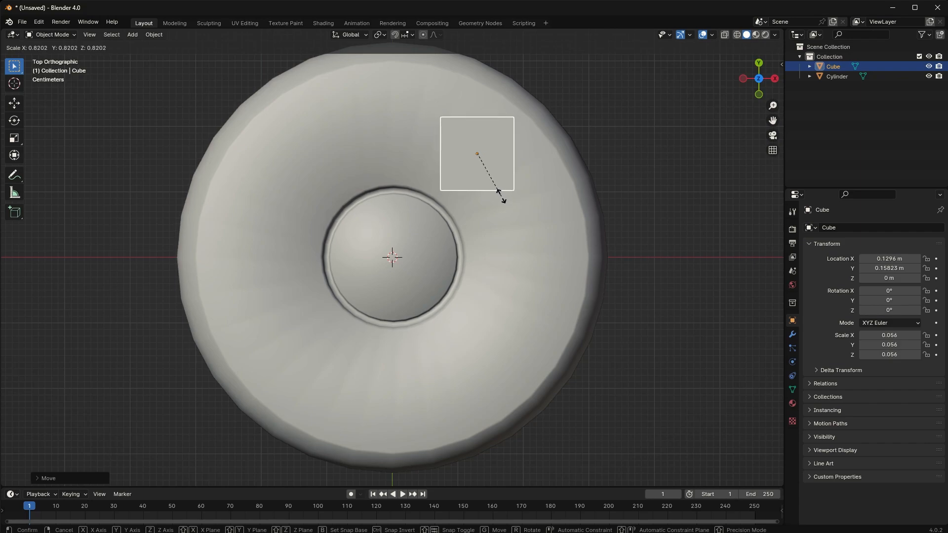
pyautogui.click(501, 197)
pyautogui.press('r')
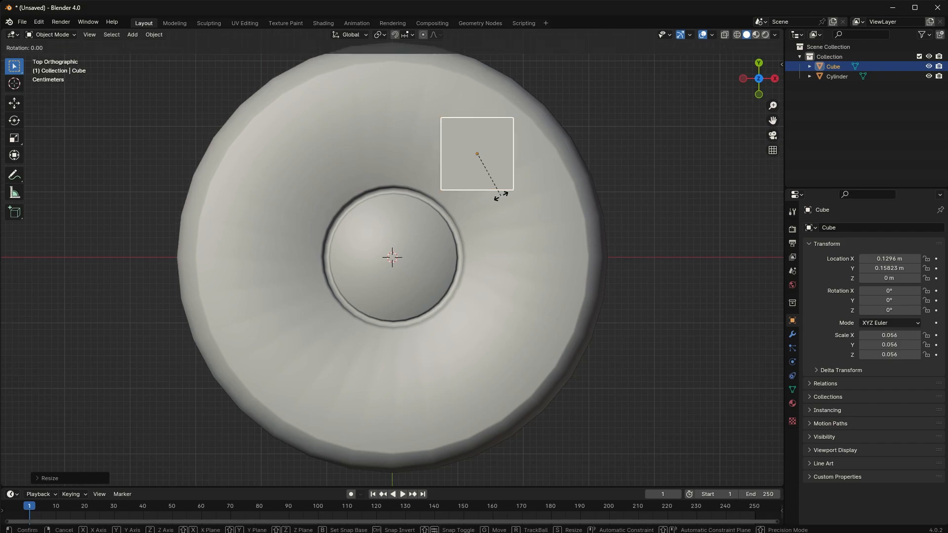
pyautogui.press('x')
pyautogui.press('z')
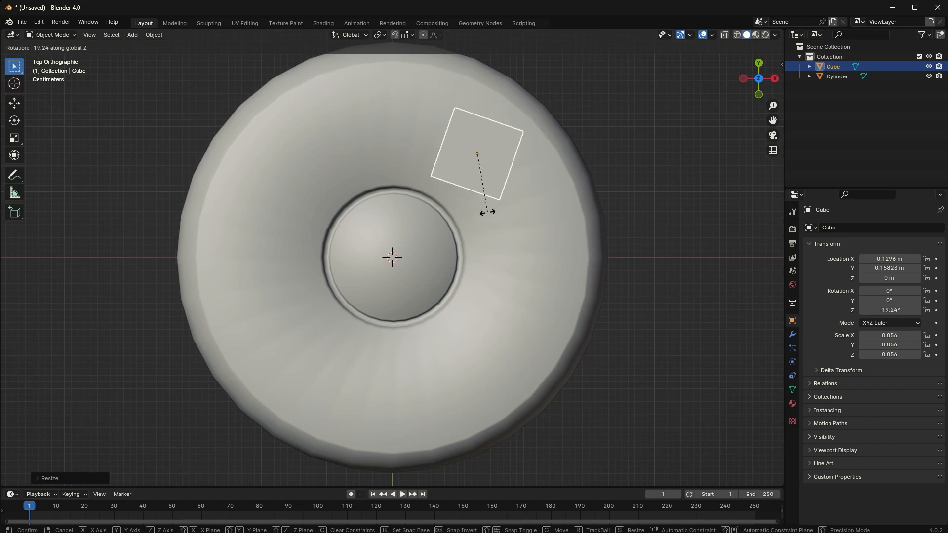
pyautogui.rightClick(509, 197)
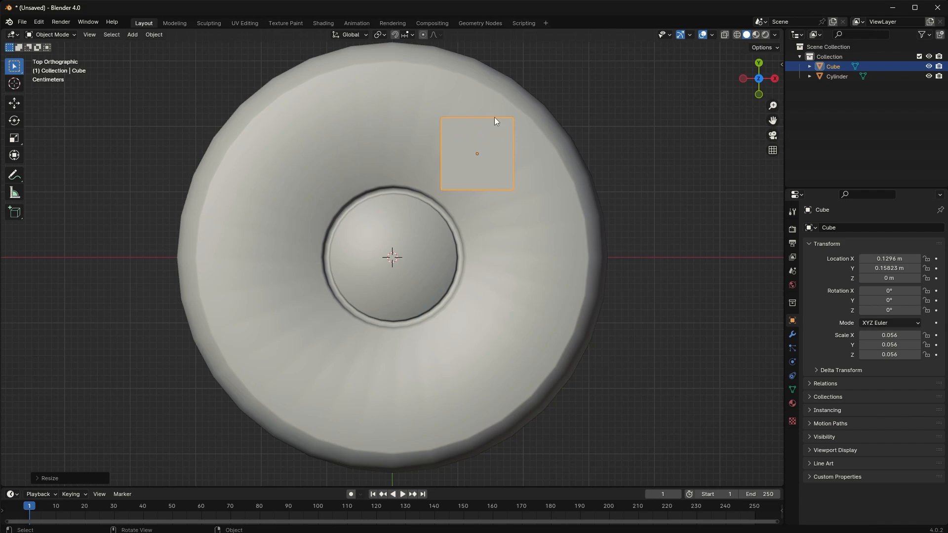
# Raise the cube above the case along Z to about 0.109 m.
pyautogui.moveTo(523, 171); pyautogui.dragTo(450, 152, button='middle')
pyautogui.press('w')
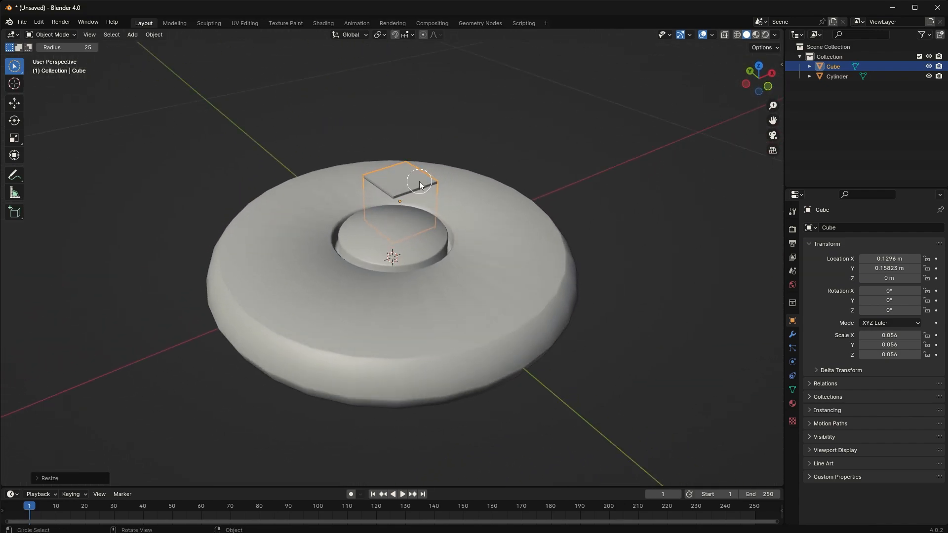
pyautogui.press('w')
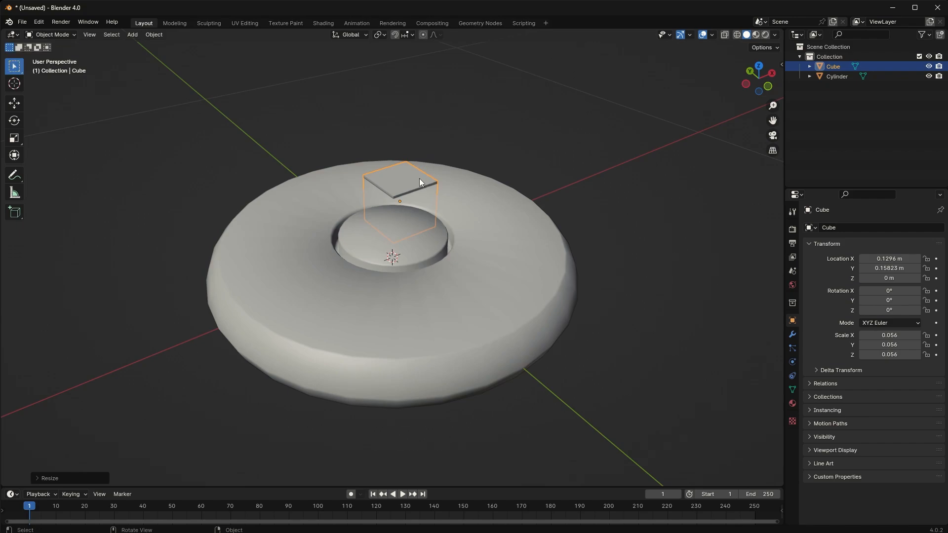
pyautogui.press('g')
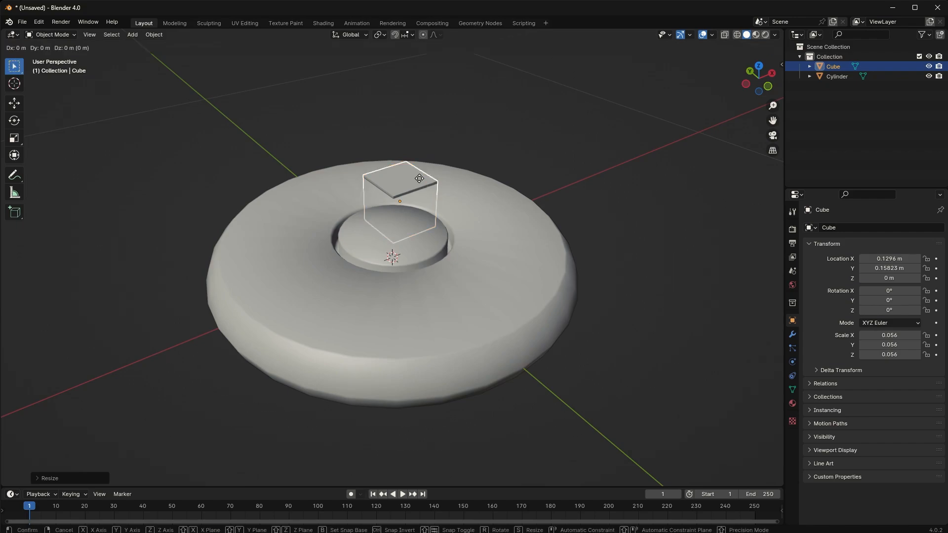
pyautogui.press('z')
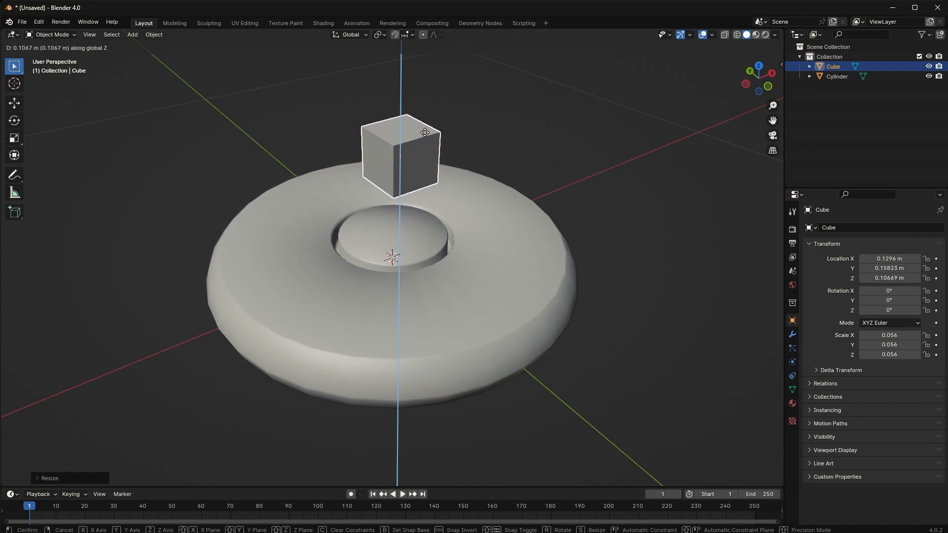
pyautogui.click(423, 134)
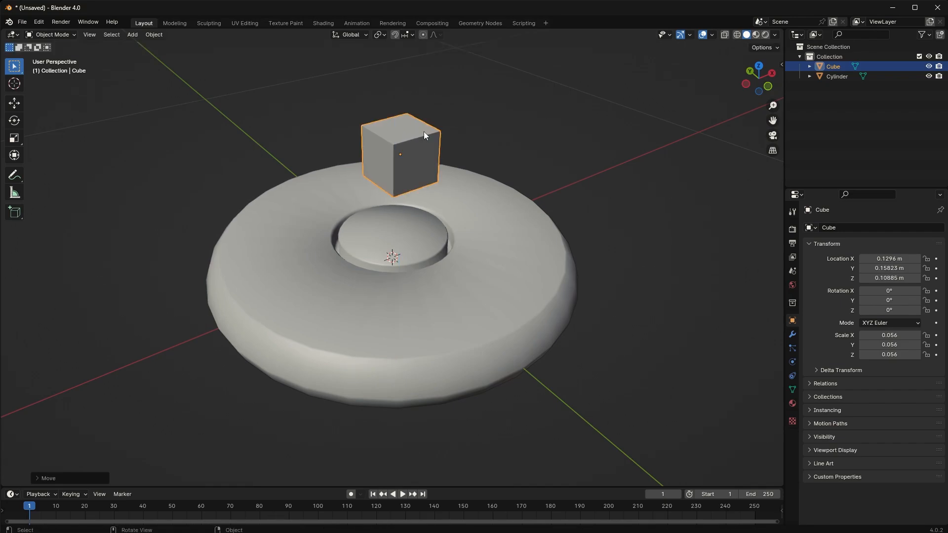
# Flatten the cube to a Z scale of about 0.017 and lower it to about Z 0.063 m, onto the case's top.
pyautogui.press('s')
pyautogui.press('z')
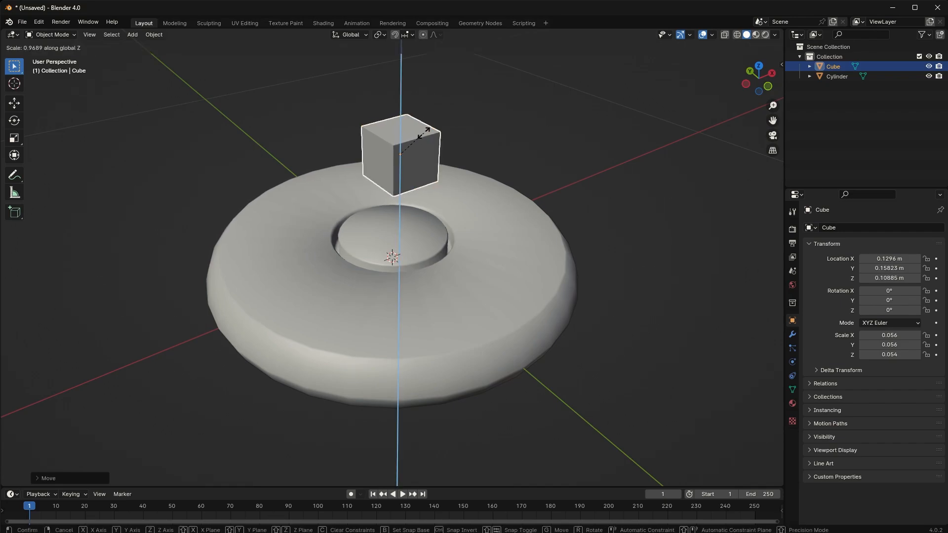
pyautogui.click(408, 156)
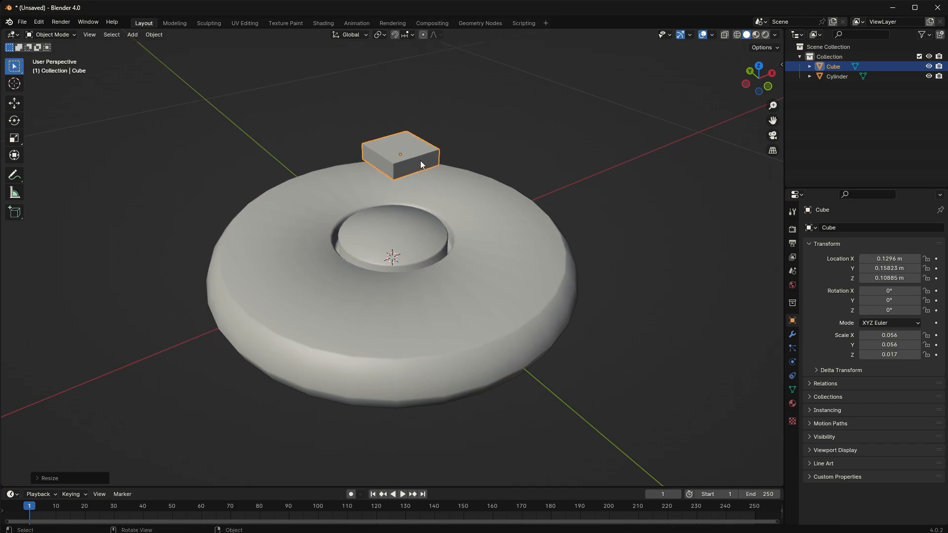
pyautogui.press('g')
pyautogui.press('y')
pyautogui.press('z')
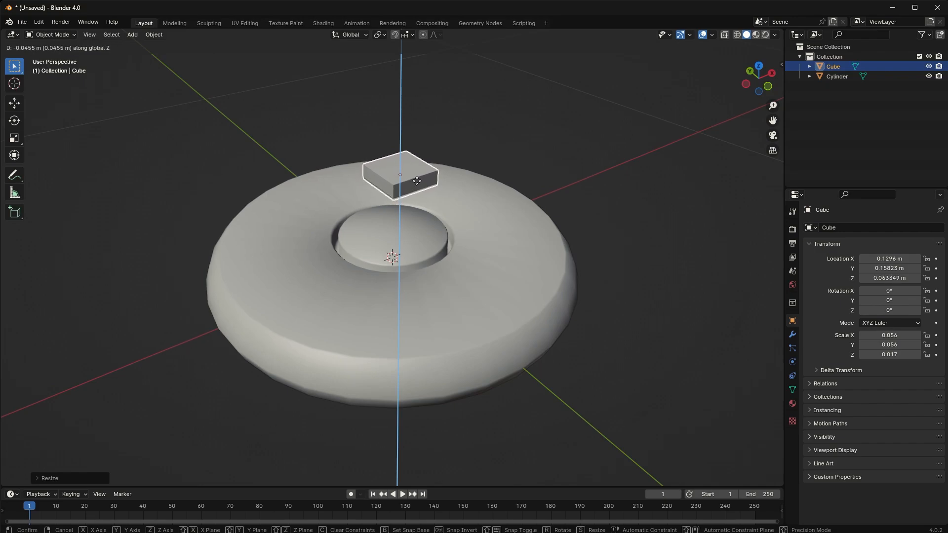
pyautogui.click(418, 177)
# Stretch the flat block along X to an X scale of about 0.135.
pyautogui.scroll(4, 470, 188)
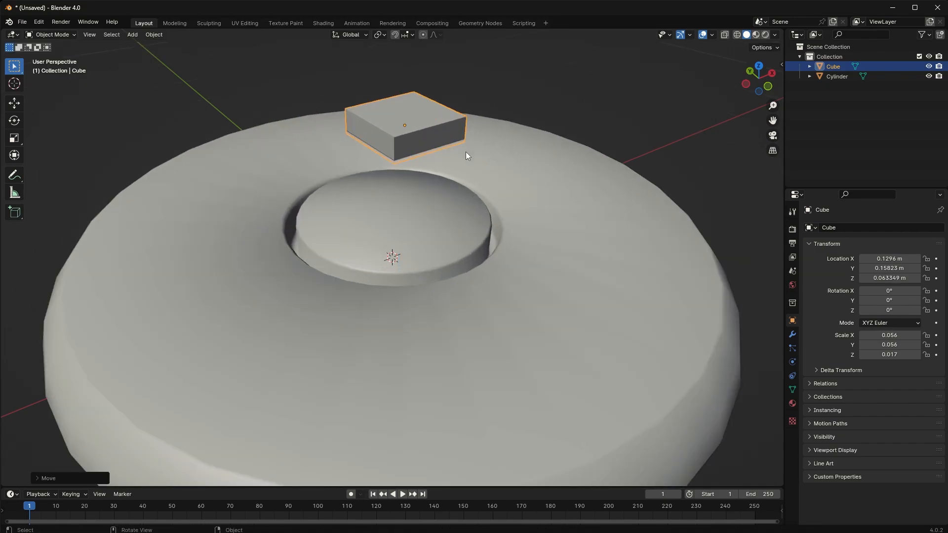
pyautogui.scroll(5, 478, 147)
pyautogui.scroll(-6, 478, 147)
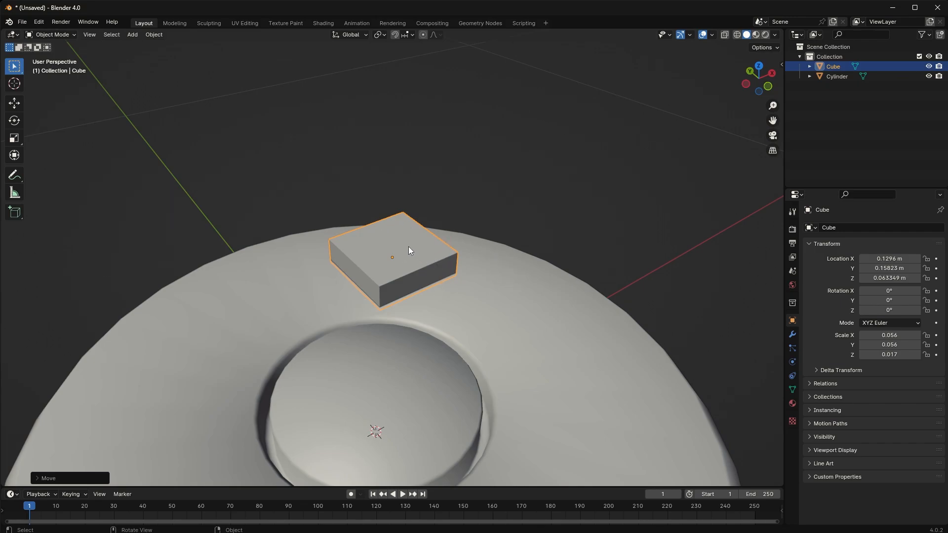
pyautogui.press('s')
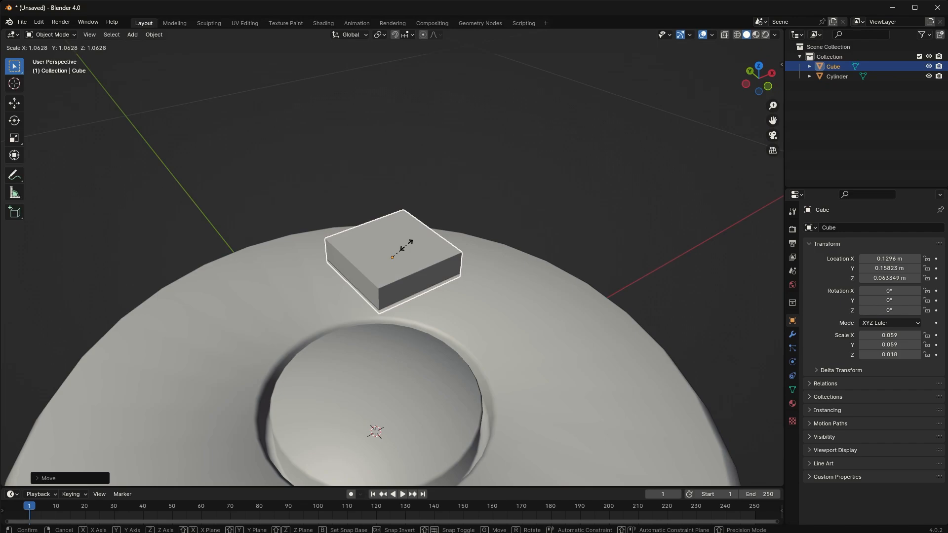
pyautogui.press('x')
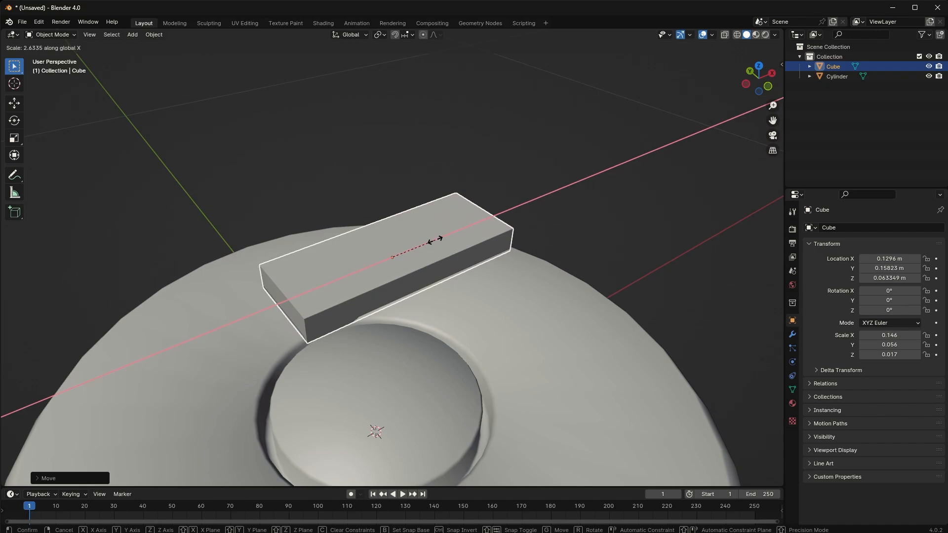
pyautogui.click(431, 242)
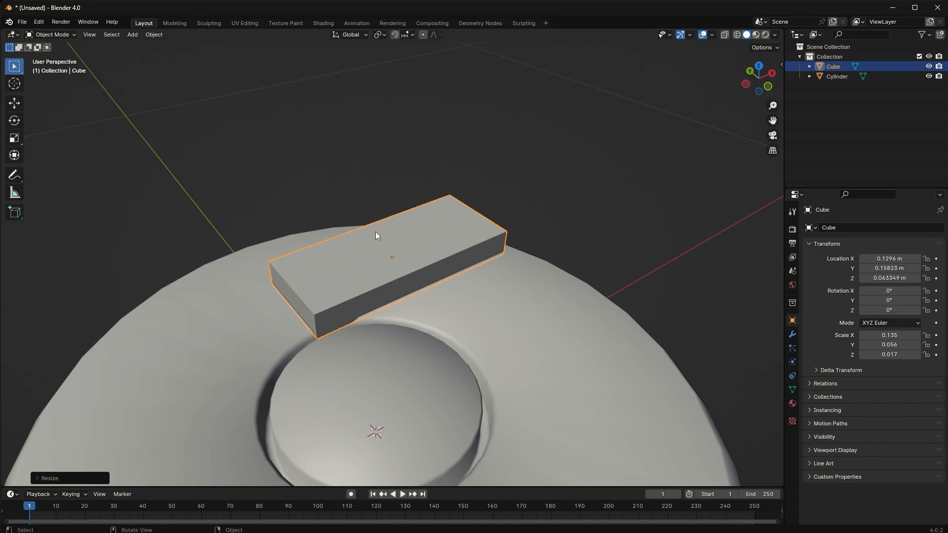
# Add six evenly spaced loop cuts across the flat block's length, leaving them unslid.
pyautogui.press('Tab')
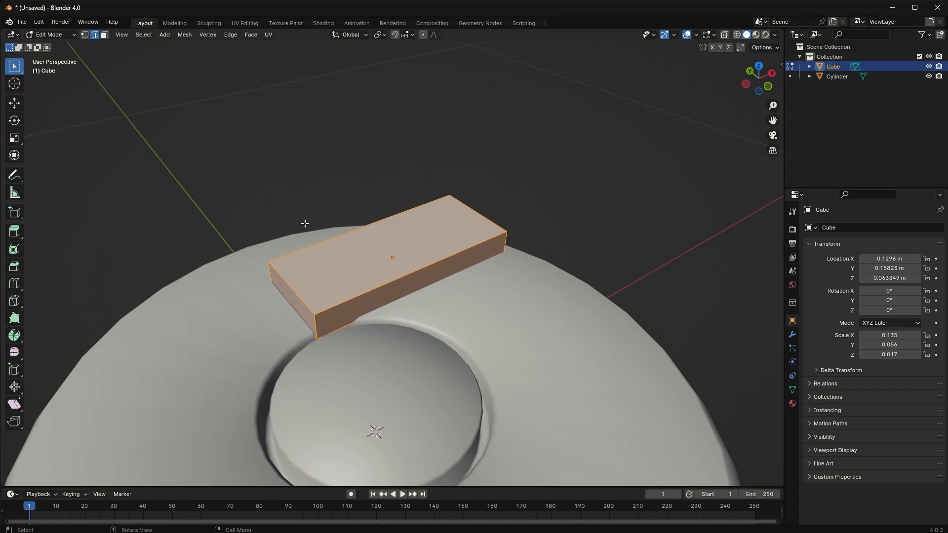
pyautogui.moveTo(333, 206); pyautogui.dragTo(403, 257)
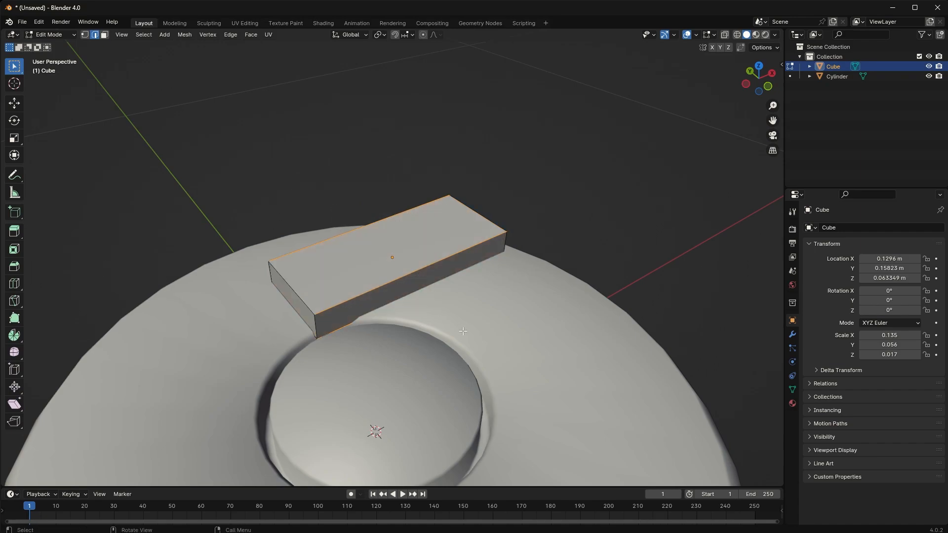
pyautogui.hotkey('ctrl', 'r')
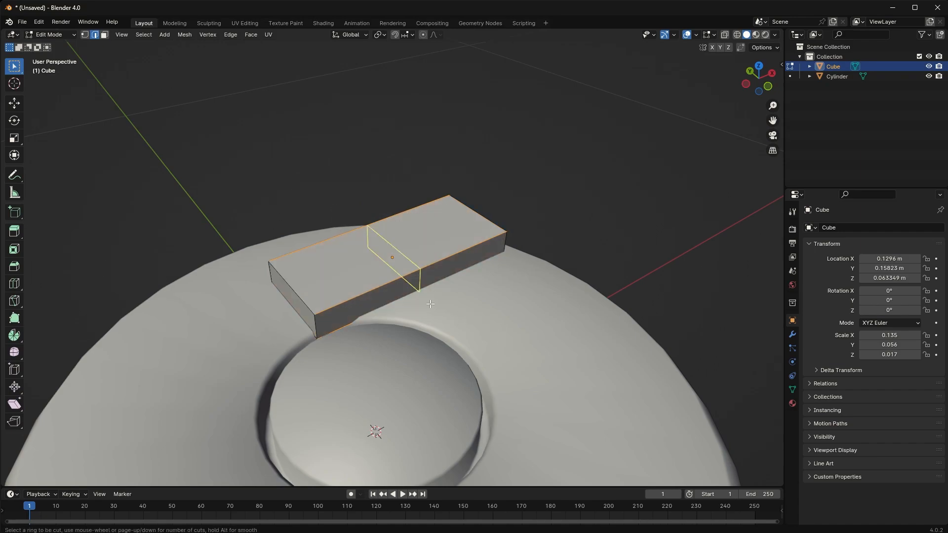
pyautogui.scroll(2, 413, 288)
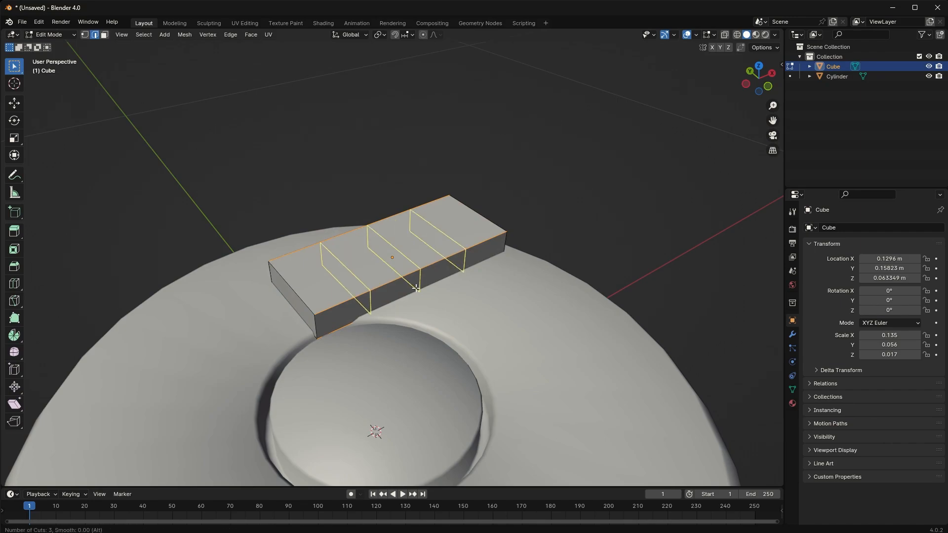
pyautogui.scroll(1, 416, 289)
pyautogui.scroll(1, 416, 288)
pyautogui.scroll(1, 416, 288)
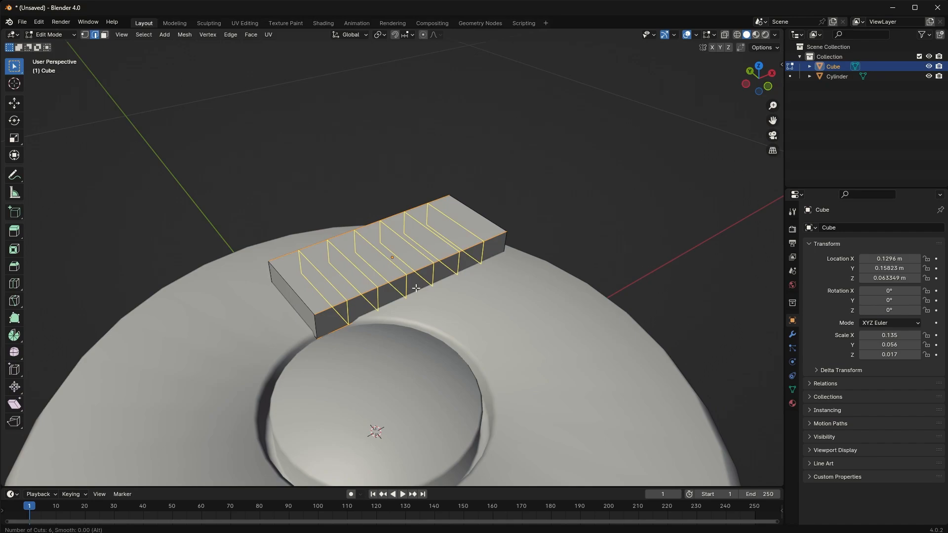
pyautogui.click(416, 288)
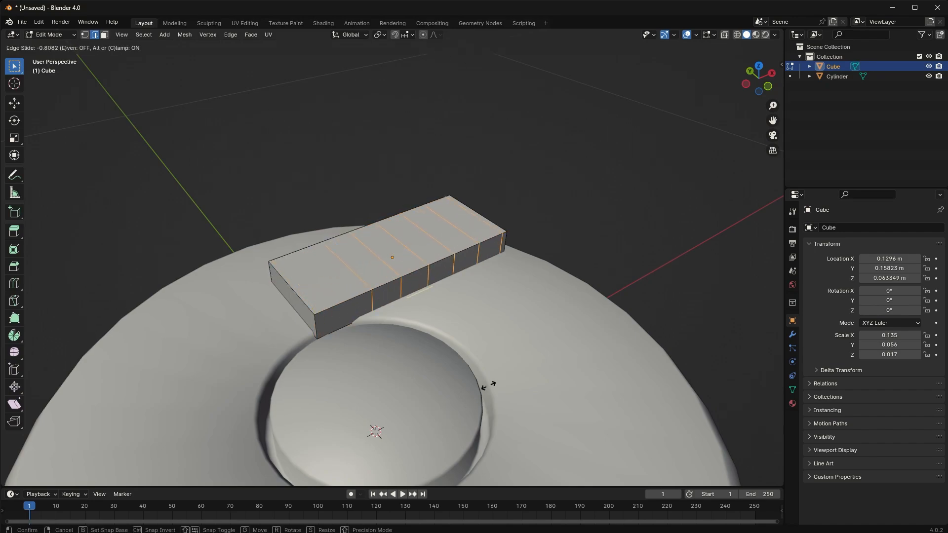
pyautogui.rightClick(435, 372)
pyautogui.moveTo(386, 280); pyautogui.dragTo(505, 246, button='middle')
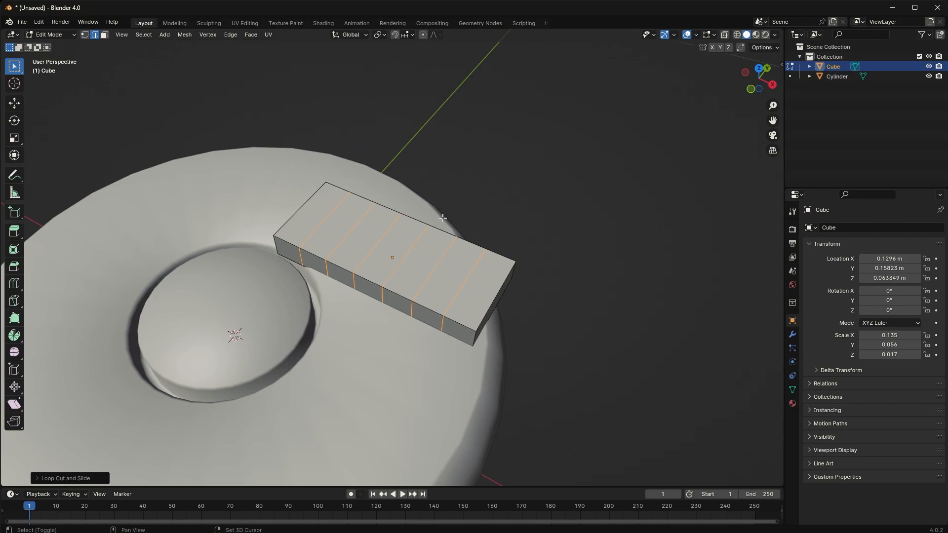
# Return to Object Mode and add a sphere empty at the scene origin.
pyautogui.hotkey('shift', 'a')
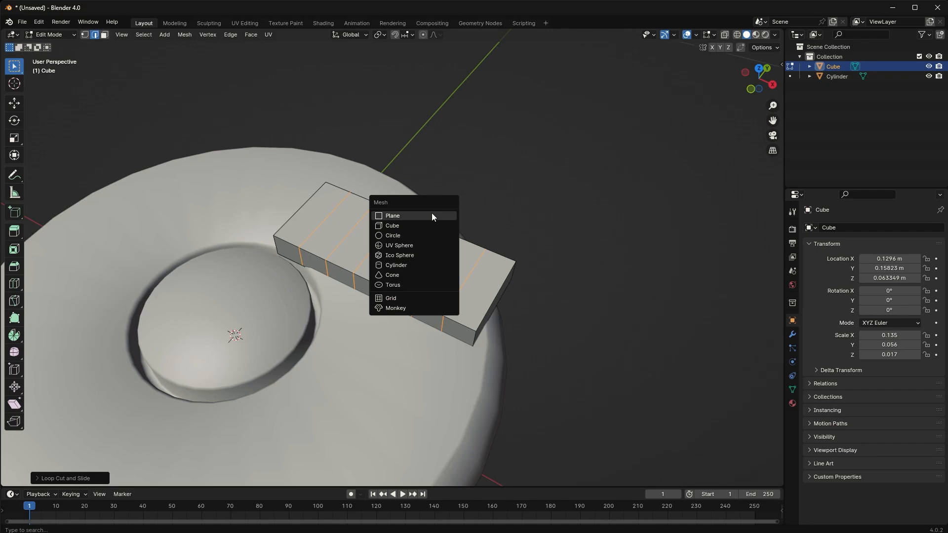
pyautogui.press('Escape')
pyautogui.press('Tab')
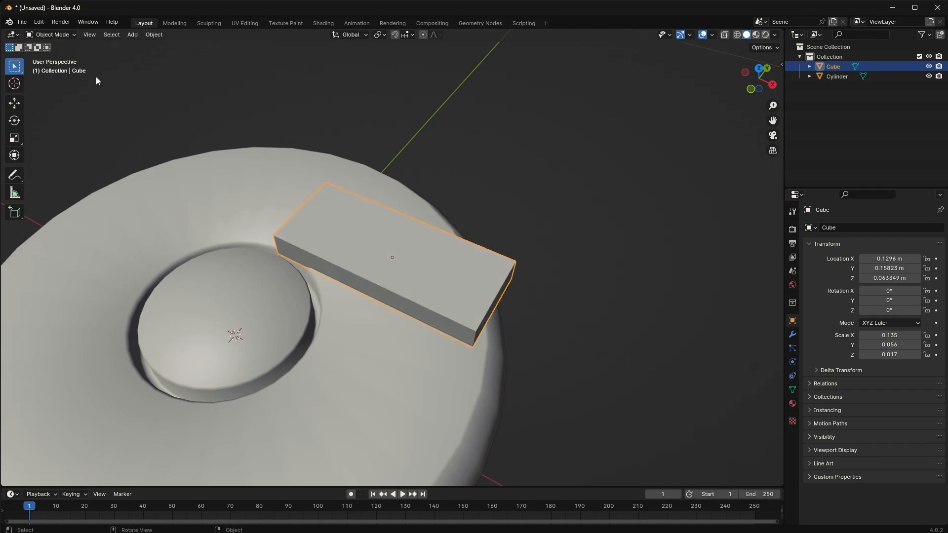
pyautogui.hotkey('shift', 'a')
pyautogui.moveTo(247, 125)
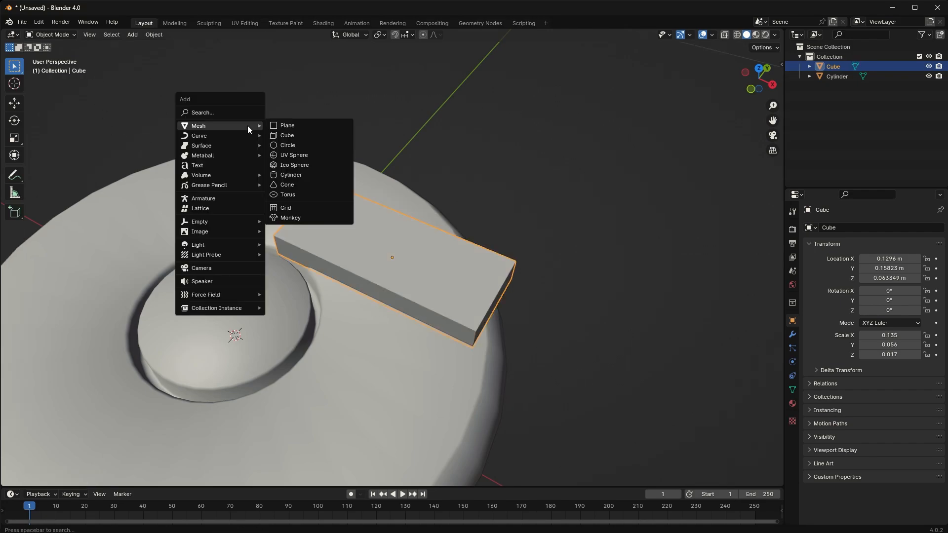
pyautogui.moveTo(225, 222)
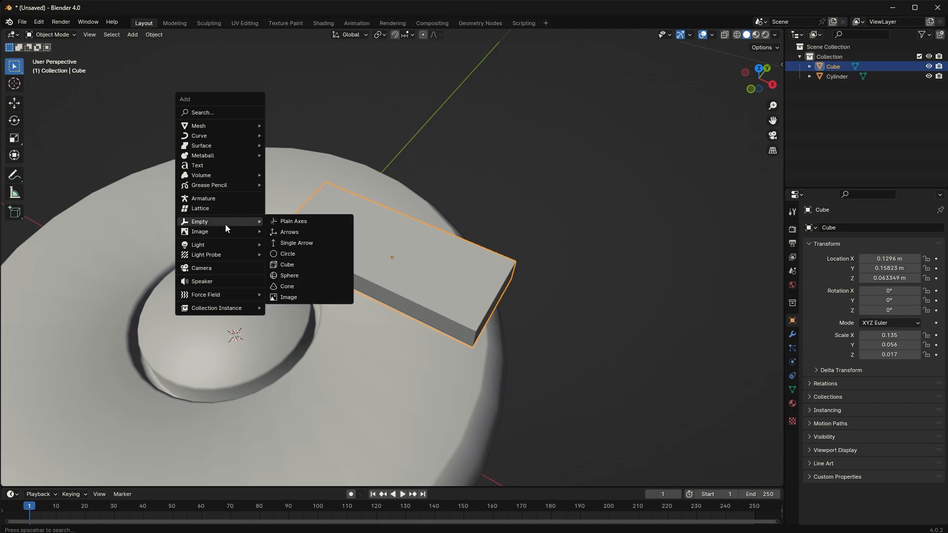
pyautogui.click(318, 275)
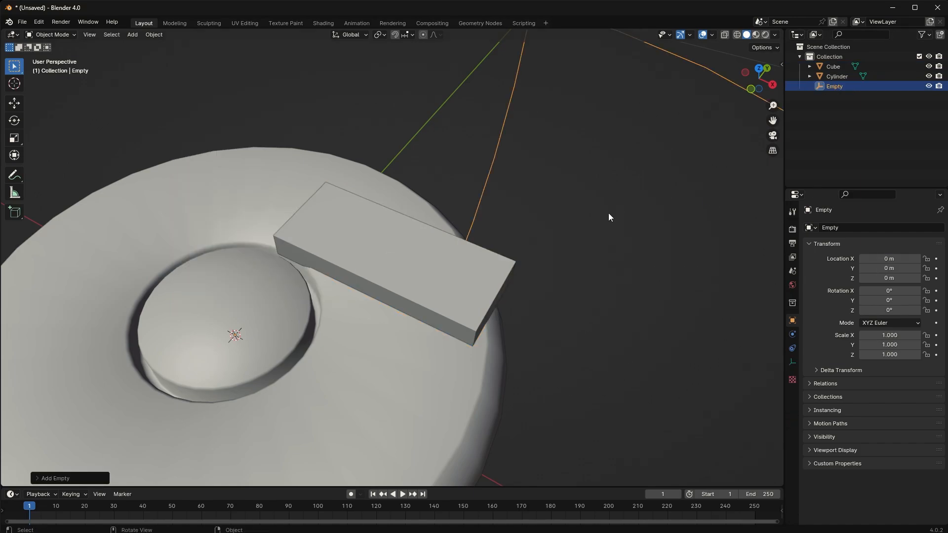
# Shrink the sphere empty to a scale of about 0.059 and move it freehand onto the flat block.
pyautogui.press('s')
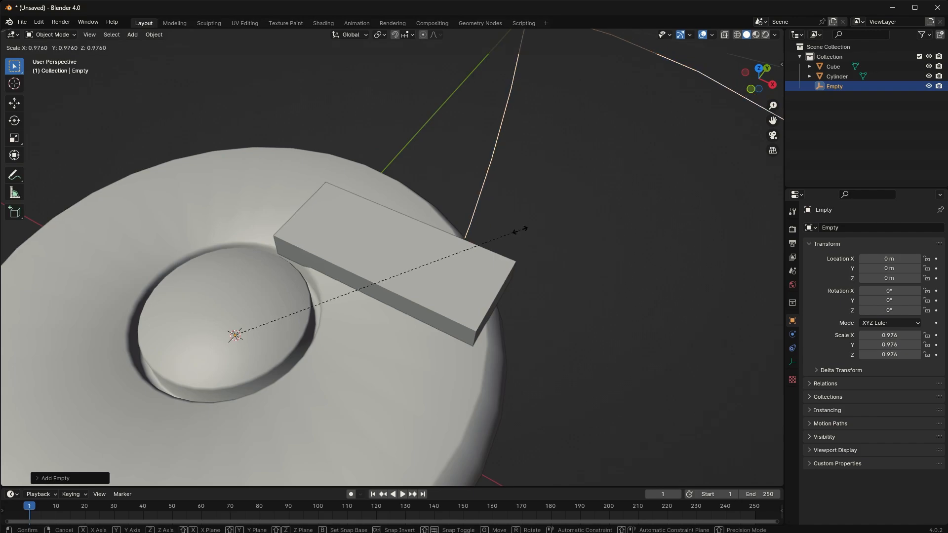
pyautogui.click(251, 327)
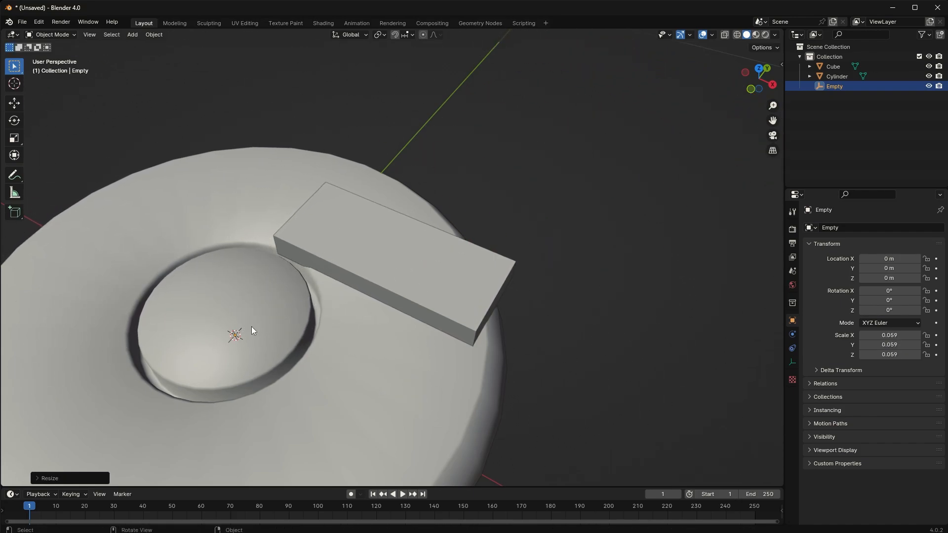
pyautogui.press('g')
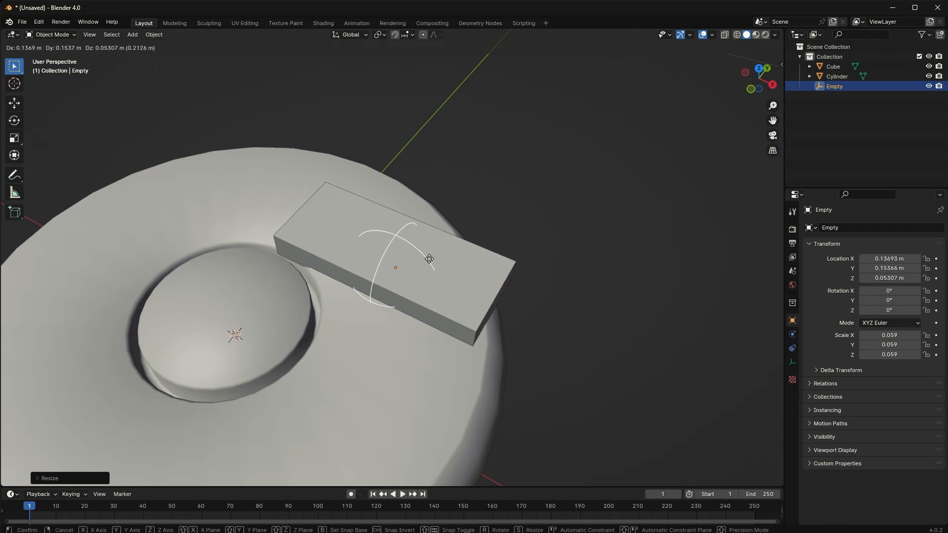
pyautogui.click(423, 243)
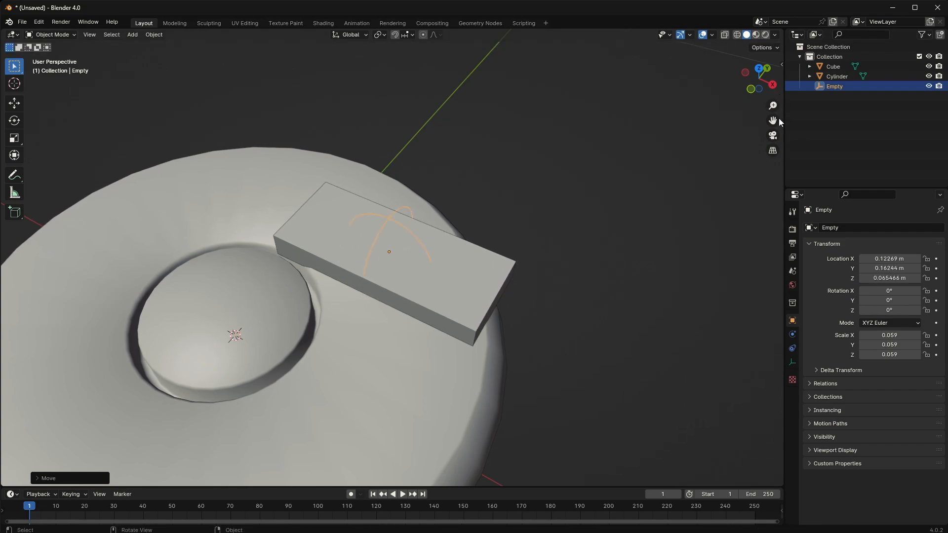
# Copy the flat block's X location to the empty, setting it to 0.1296 m.
pyautogui.click(472, 270)
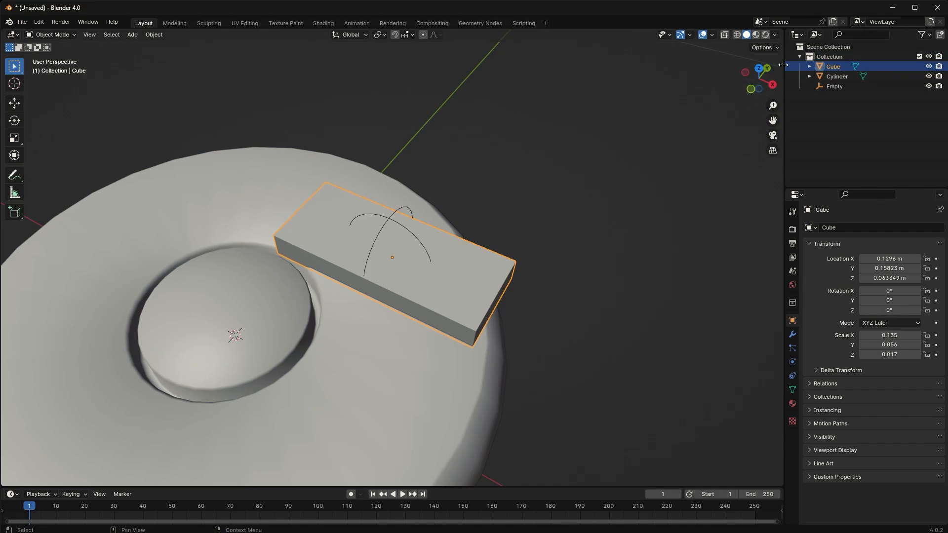
pyautogui.press('n')
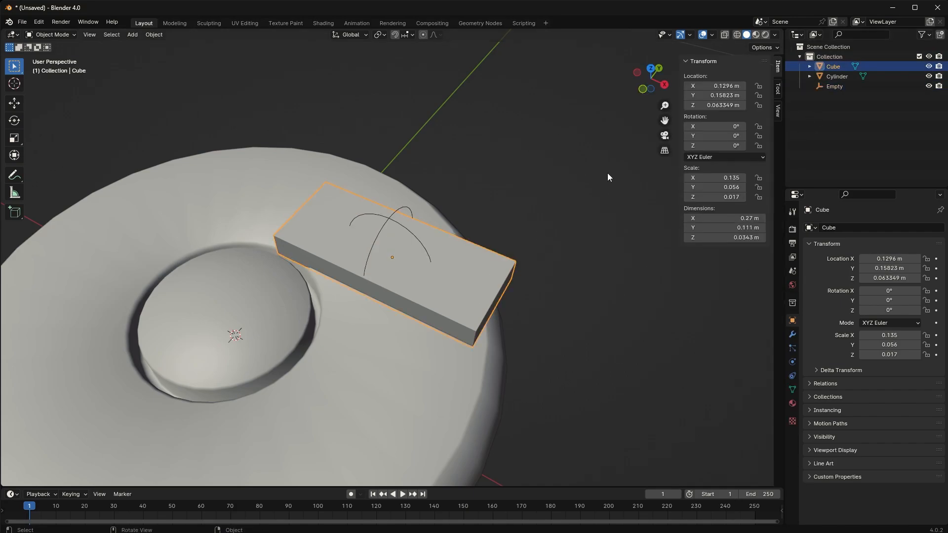
pyautogui.click(735, 85)
pyautogui.hotkey('ctrl', 'c')
pyautogui.click(390, 230)
pyautogui.click(388, 216)
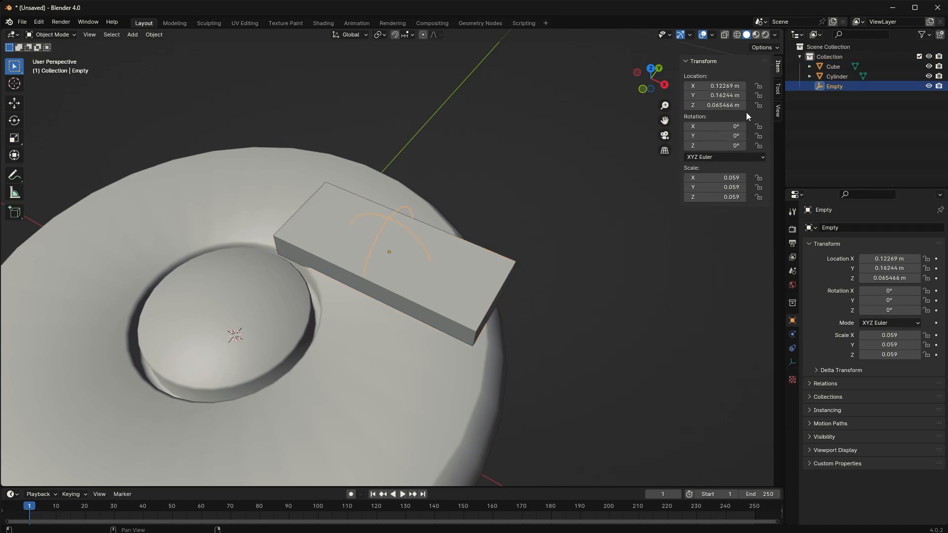
pyautogui.click(725, 86)
pyautogui.hotkey('ctrl', 'v')
pyautogui.press('Tab')
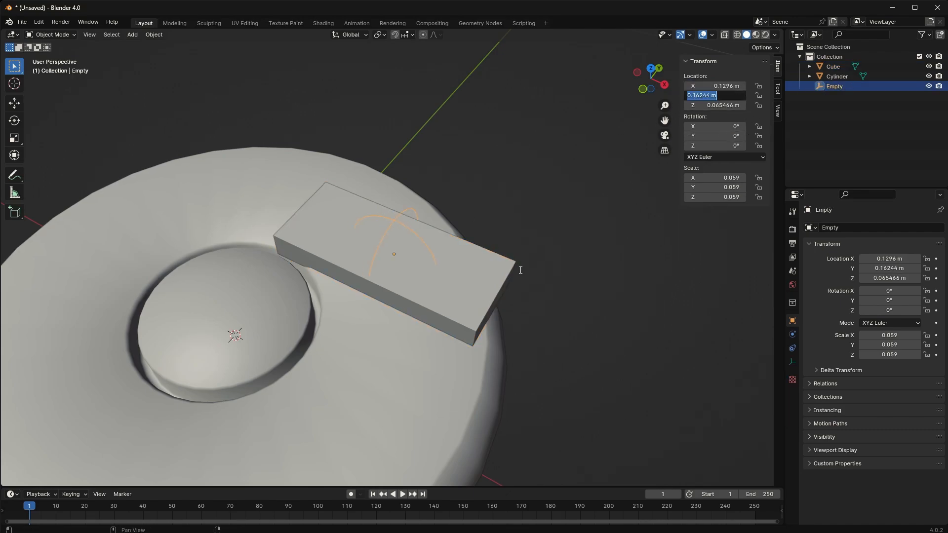
pyautogui.click(489, 261)
# Copy the flat block's Y location to the empty, setting it to 0.158235 m.
pyautogui.click(491, 263)
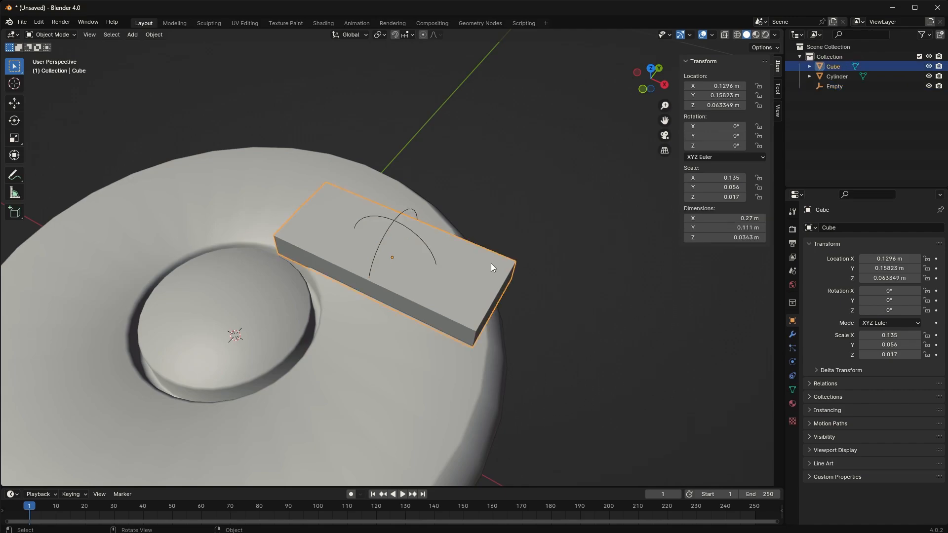
pyautogui.click(722, 94)
pyautogui.hotkey('ctrl', 'c')
pyautogui.click(385, 233)
pyautogui.click(385, 233)
pyautogui.click(720, 95)
pyautogui.hotkey('ctrl', 'v')
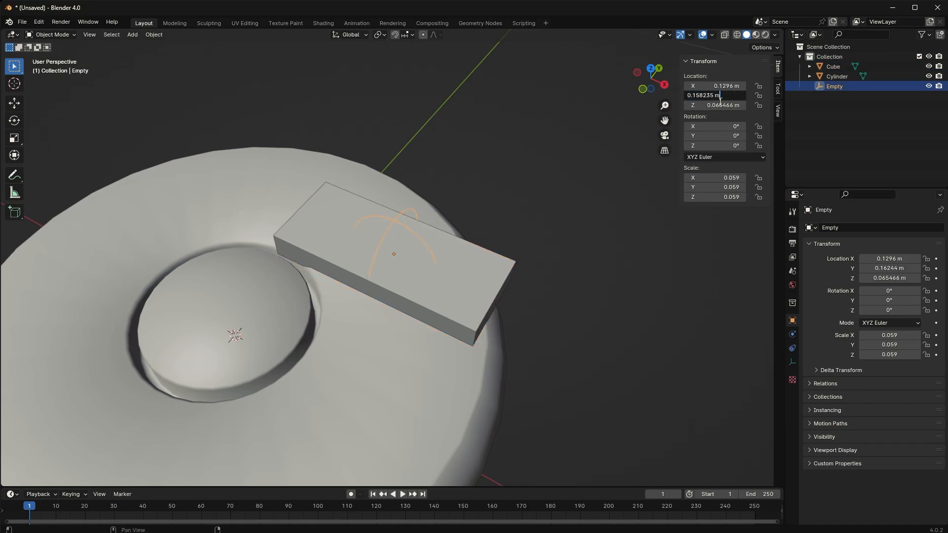
pyautogui.click(472, 279)
# Copy the flat block's Z location to the empty, setting it to 0.063349 m.
pyautogui.click(499, 274)
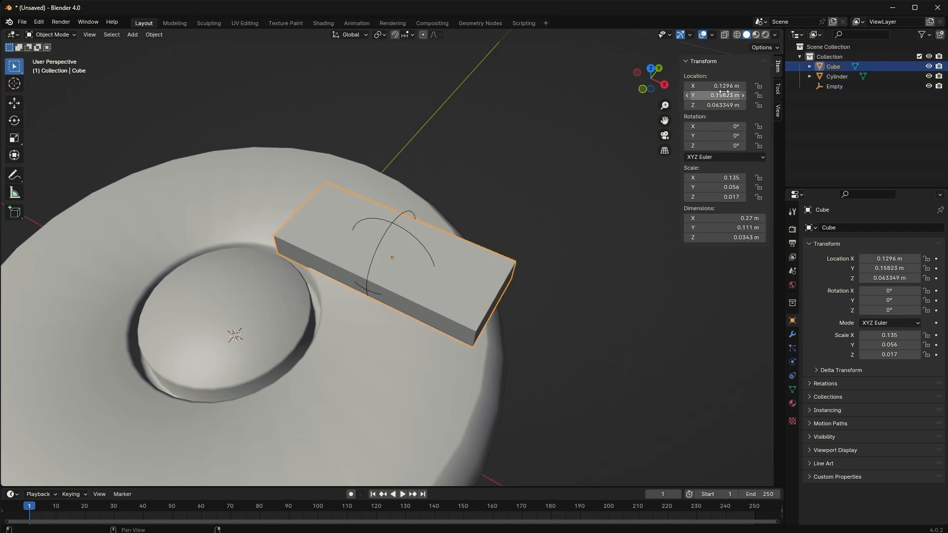
pyautogui.click(720, 105)
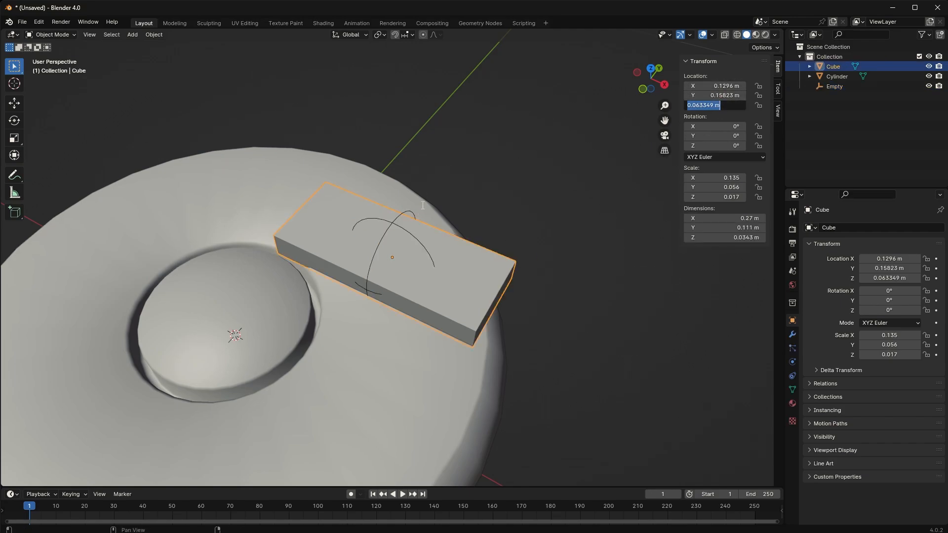
pyautogui.hotkey('ctrl', 'c')
pyautogui.press('Escape')
pyautogui.click(390, 224)
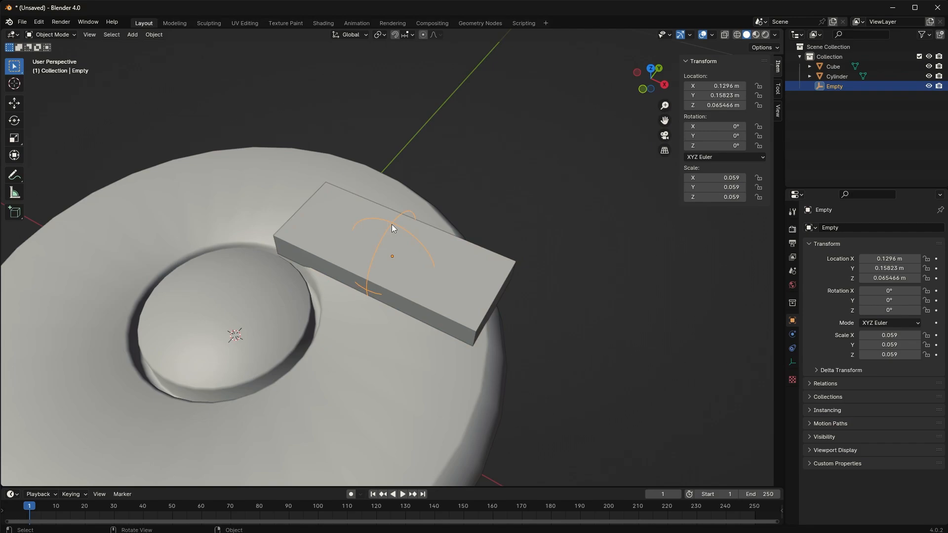
pyautogui.click(715, 106)
pyautogui.hotkey('ctrl', 'v')
pyautogui.press('Tab')
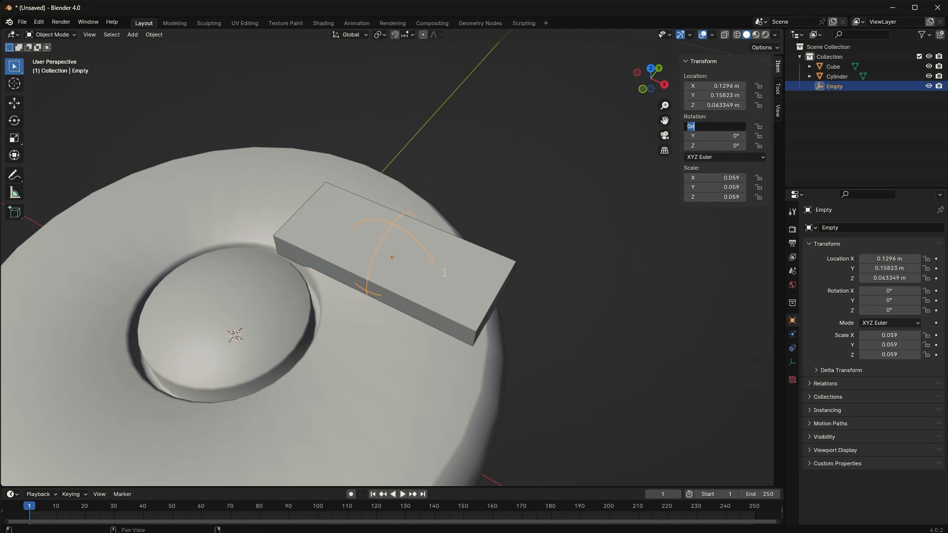
pyautogui.press('Return')
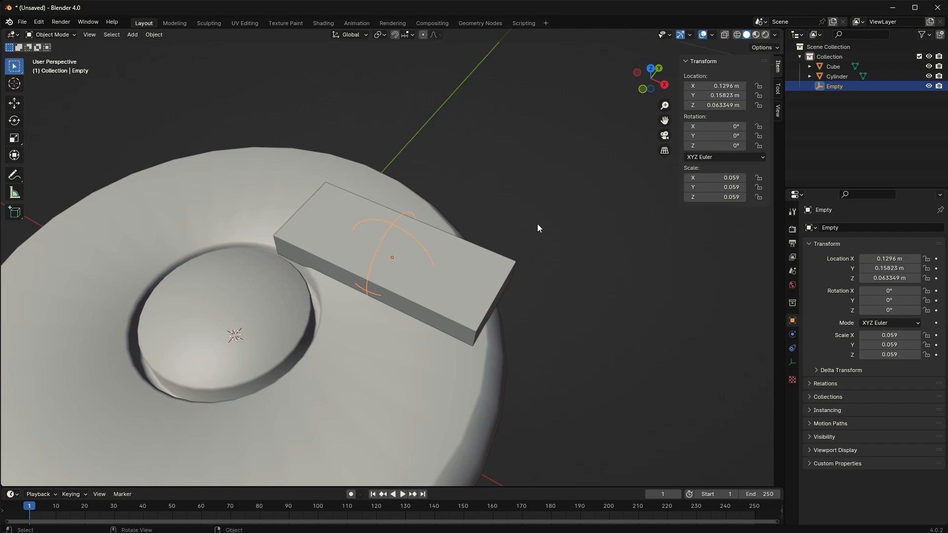
# Scale the centred empty down to about 0.035.
pyautogui.moveTo(437, 231)
pyautogui.mouseDown(button='middle')
pyautogui.moveTo(505, 180)
pyautogui.moveTo(482, 175)
pyautogui.moveTo(442, 246)
pyautogui.mouseUp(button='middle')
pyautogui.press('s')
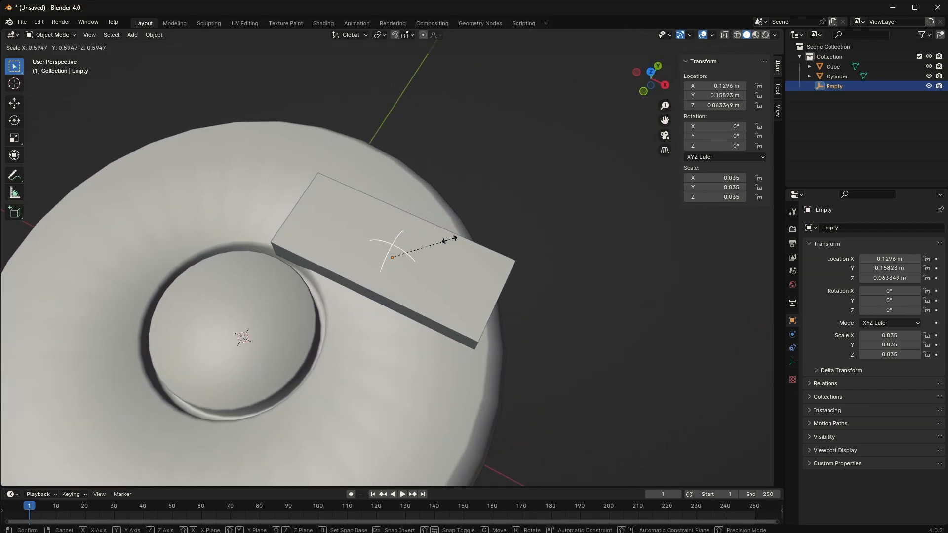
pyautogui.click(452, 240)
# Add a Simple Deform modifier to the flat block and set it to Bend about the Y axis.
pyautogui.moveTo(720, 291); pyautogui.dragTo(639, 218, button='middle')
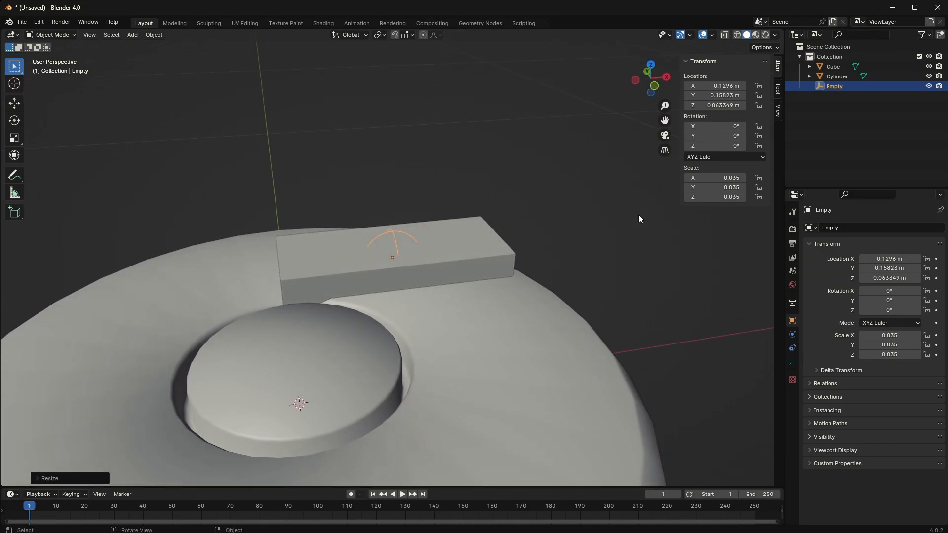
pyautogui.click(299, 281)
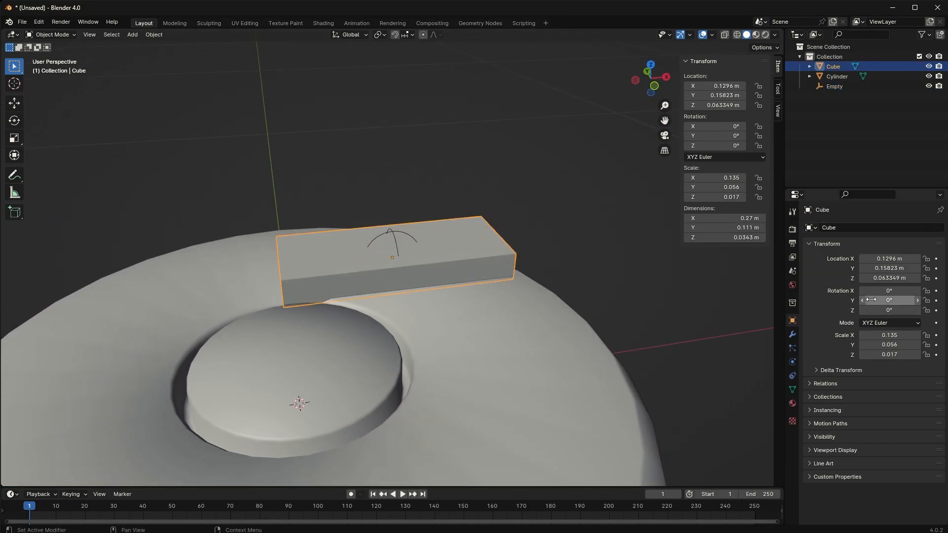
pyautogui.click(793, 339)
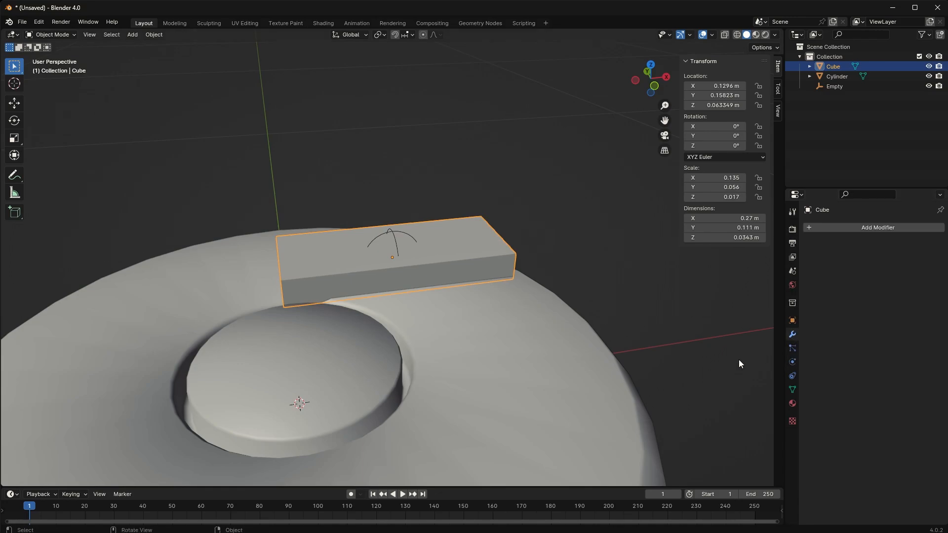
pyautogui.click(921, 225)
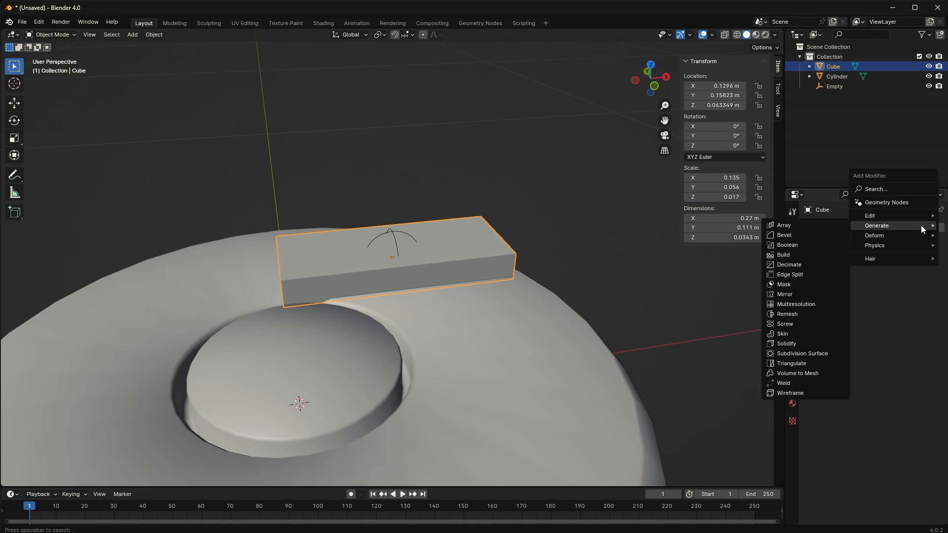
pyautogui.moveTo(896, 235)
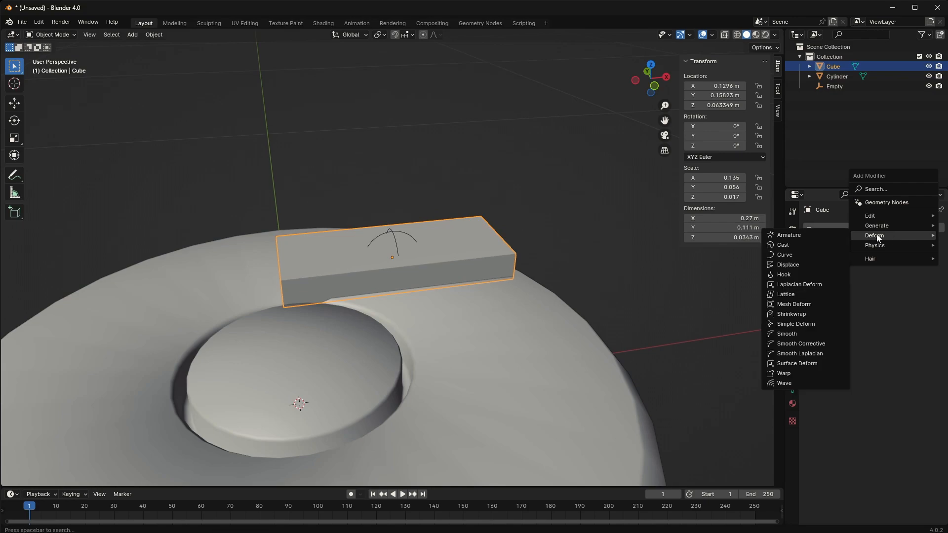
pyautogui.click(801, 324)
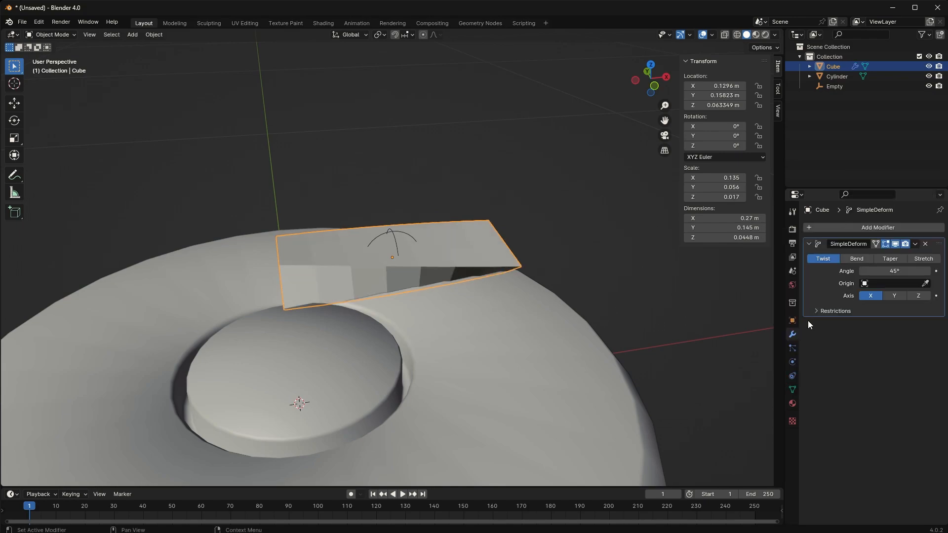
pyautogui.click(856, 260)
pyautogui.click(893, 296)
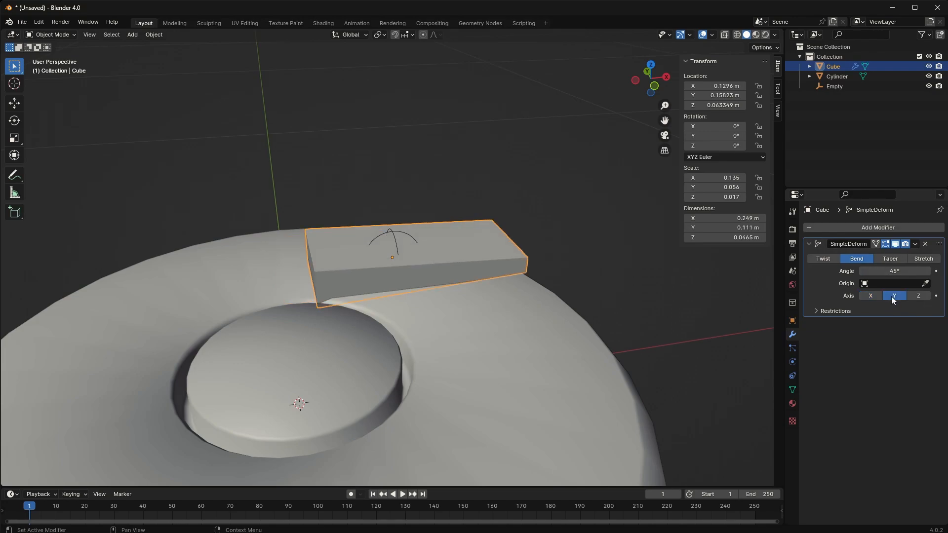
# Set the block's bend axis to Z and its bend angle to 90°.
pyautogui.click(917, 296)
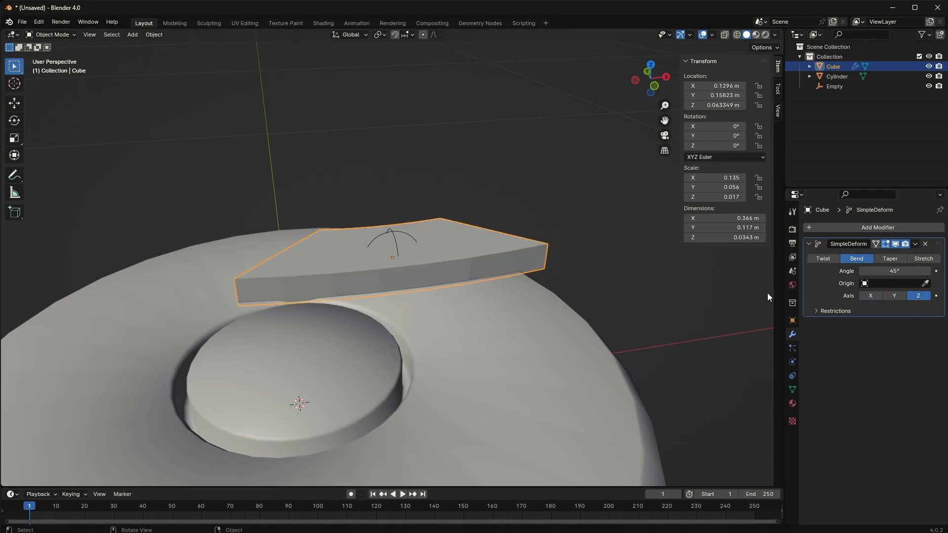
pyautogui.moveTo(513, 225); pyautogui.dragTo(699, 264, button='middle')
pyautogui.moveTo(876, 272); pyautogui.dragTo(899, 272)
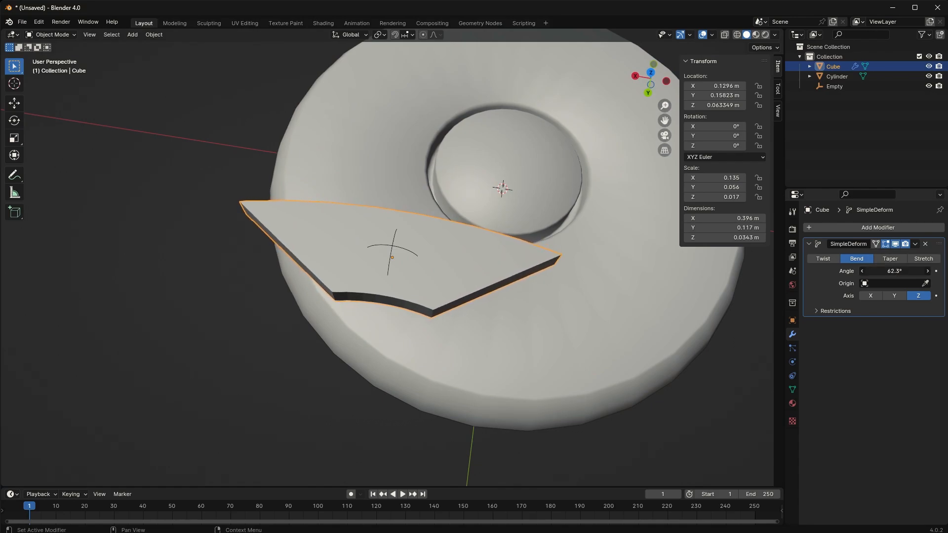
pyautogui.click(916, 273)
pyautogui.write('90')
pyautogui.press('Return')
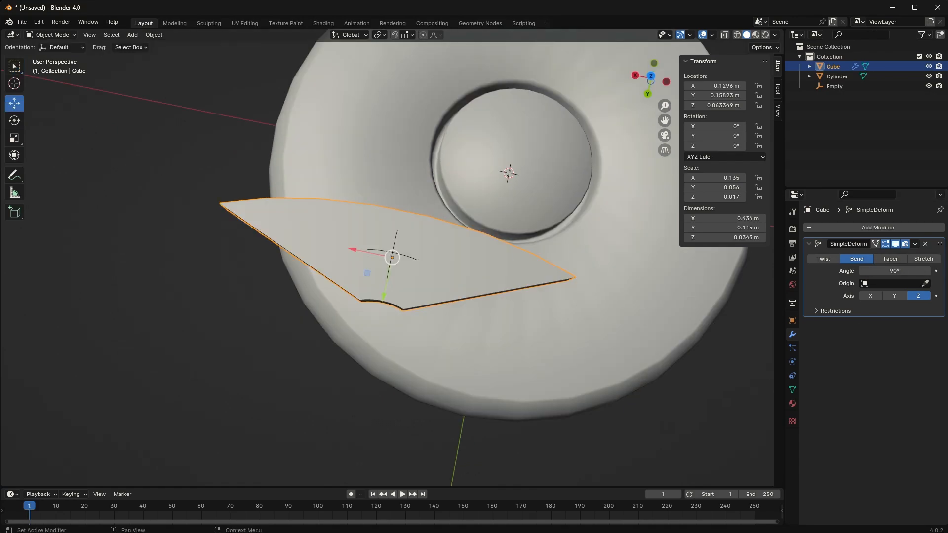
# Use the empty as the bend origin, trying the Y axis before setting the bend axis to X.
pyautogui.click(871, 285)
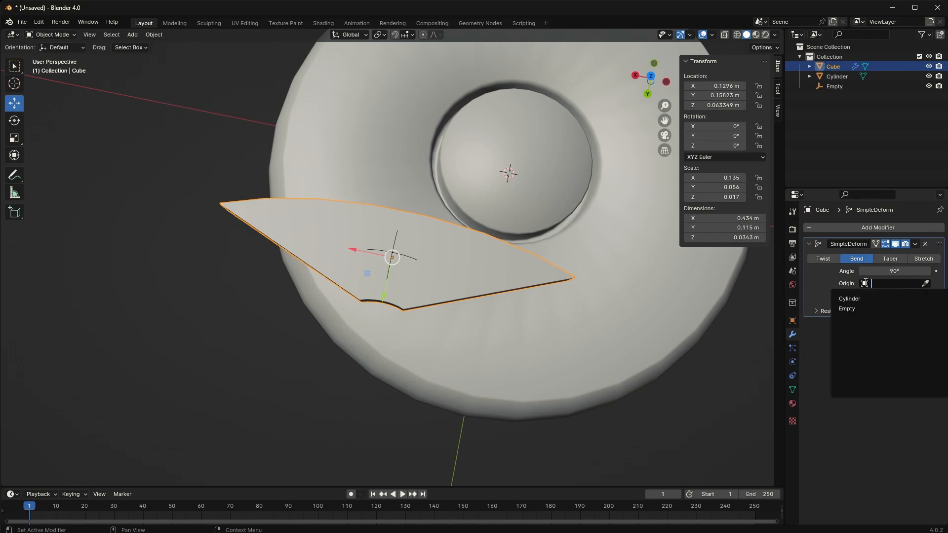
pyautogui.click(845, 309)
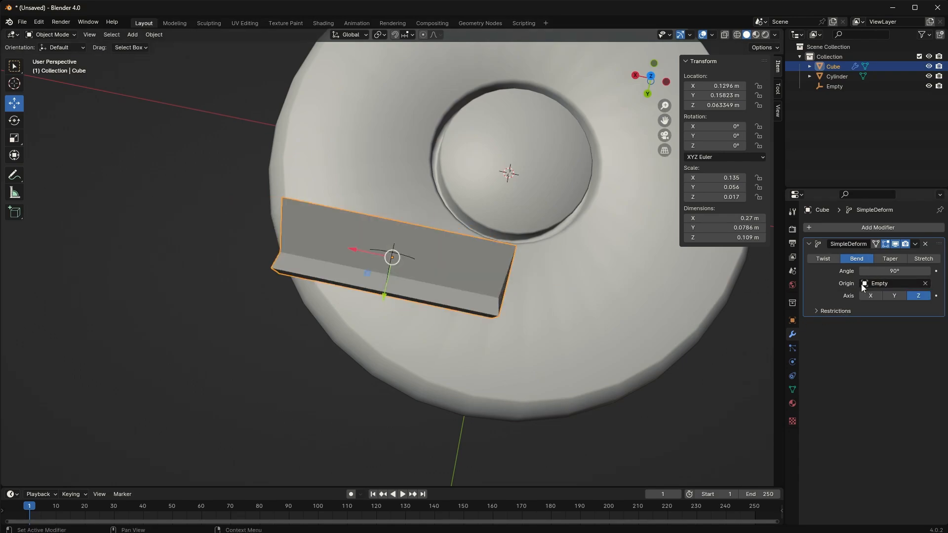
pyautogui.click(892, 295)
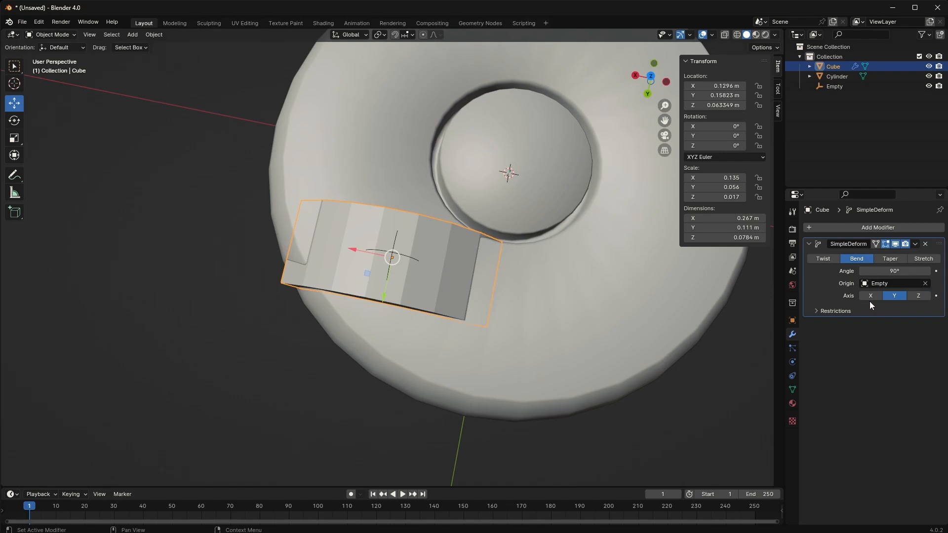
pyautogui.click(869, 298)
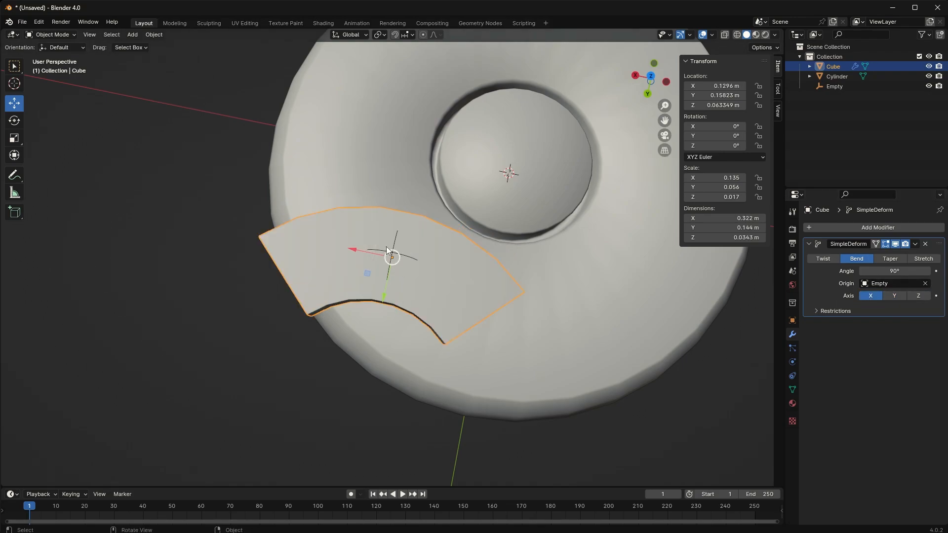
# Reset the empty's X, Y and Z rotation to 0°.
pyautogui.moveTo(372, 312); pyautogui.dragTo(476, 219, button='middle')
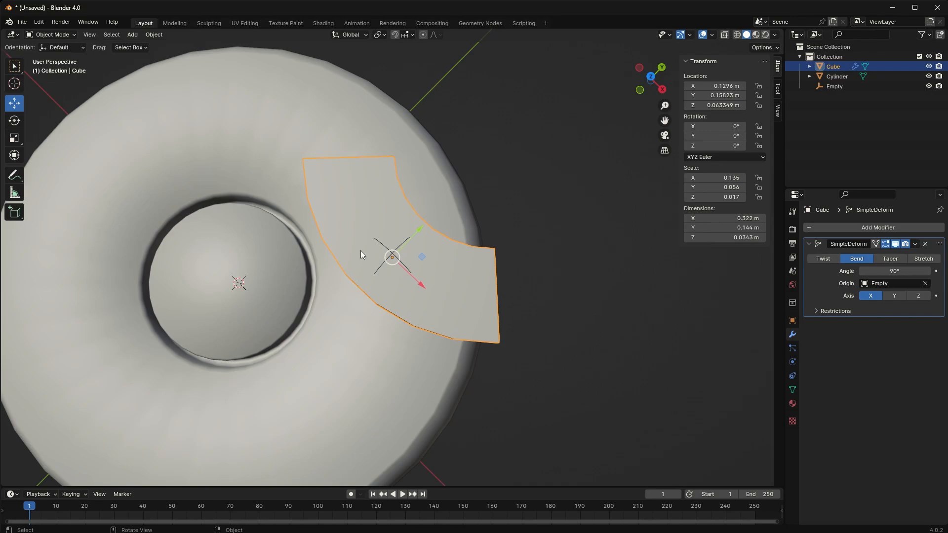
pyautogui.click(390, 254)
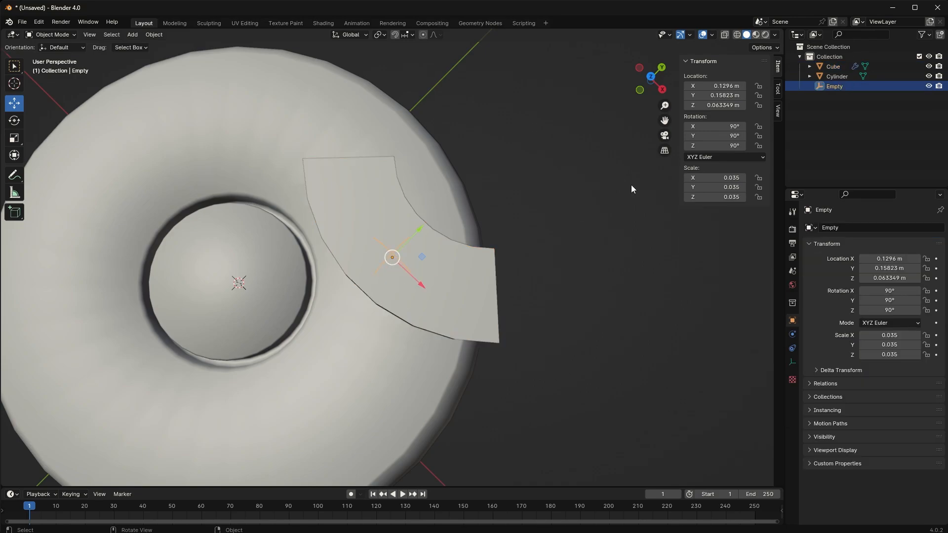
pyautogui.click(734, 126)
pyautogui.write('0')
pyautogui.press('Tab')
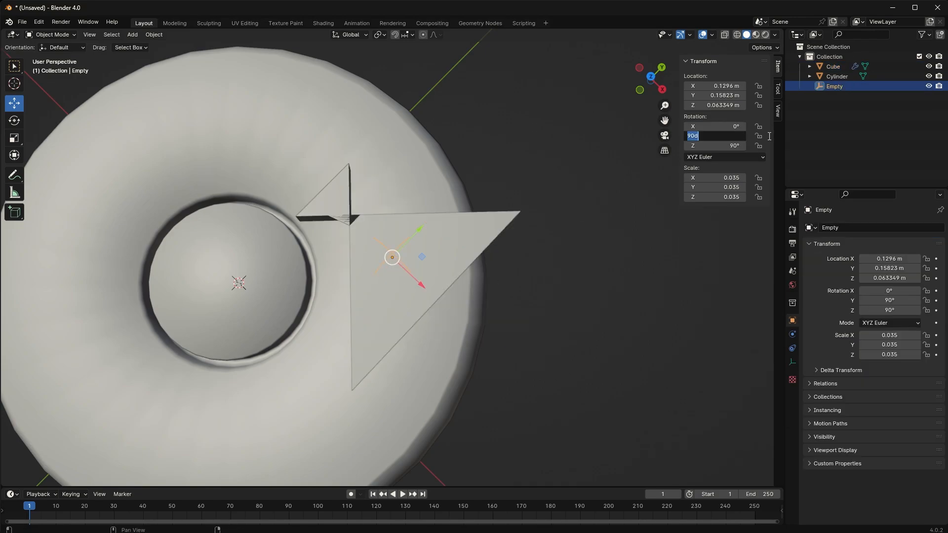
pyautogui.write('0')
pyautogui.press('Tab')
pyautogui.write('0')
pyautogui.press('Tab')
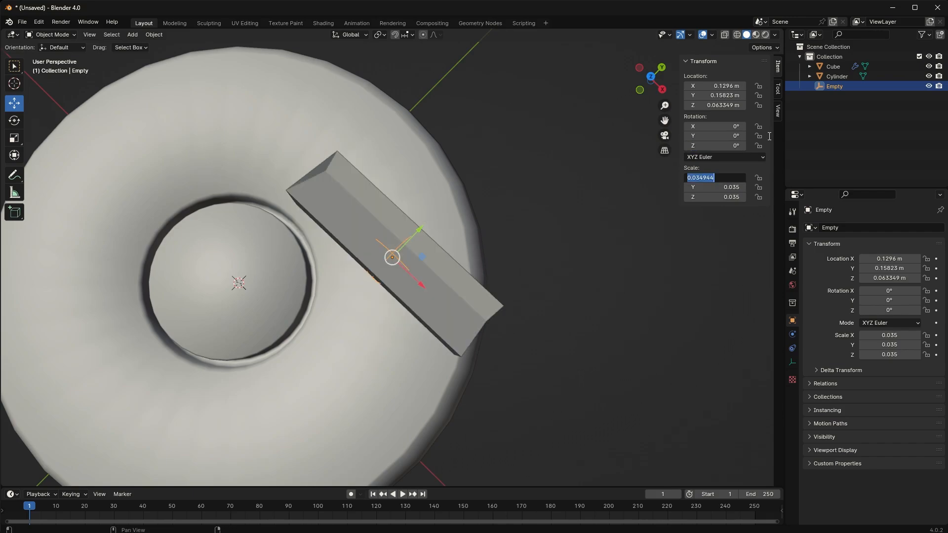
# Try setting the empty's X rotation to -90°.
pyautogui.hotkey('shift', 'Tab')
pyautogui.hotkey('shift', 'Tab')
pyautogui.hotkey('shift', 'Tab')
pyautogui.write('-90')
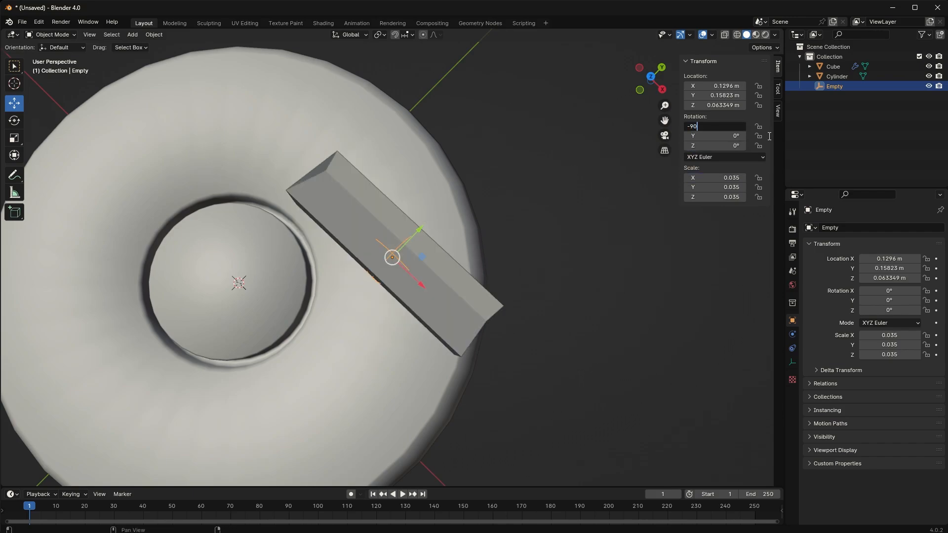
pyautogui.press('Return')
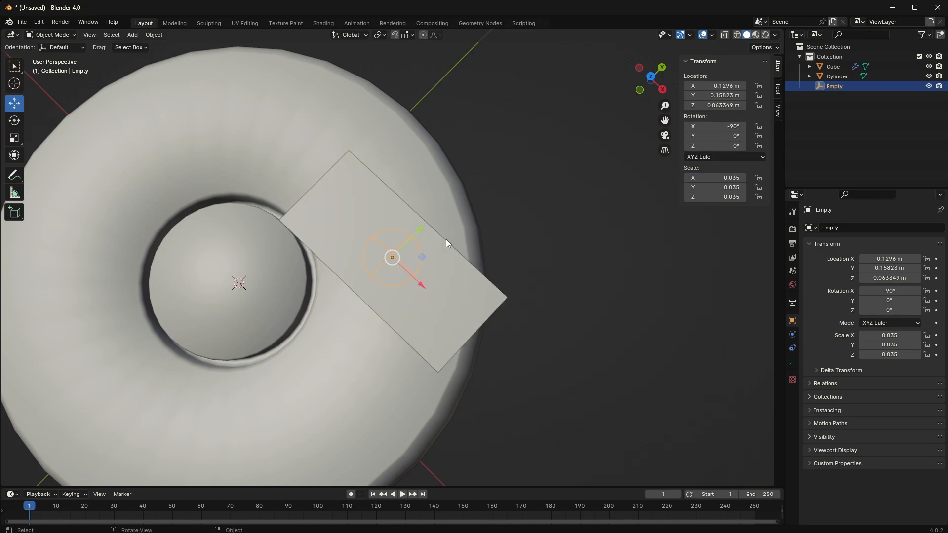
# Set the empty's X rotation to 0° and its Y rotation to 90°.
pyautogui.moveTo(446, 239); pyautogui.dragTo(408, 166, button='middle')
pyautogui.doubleClick(730, 128)
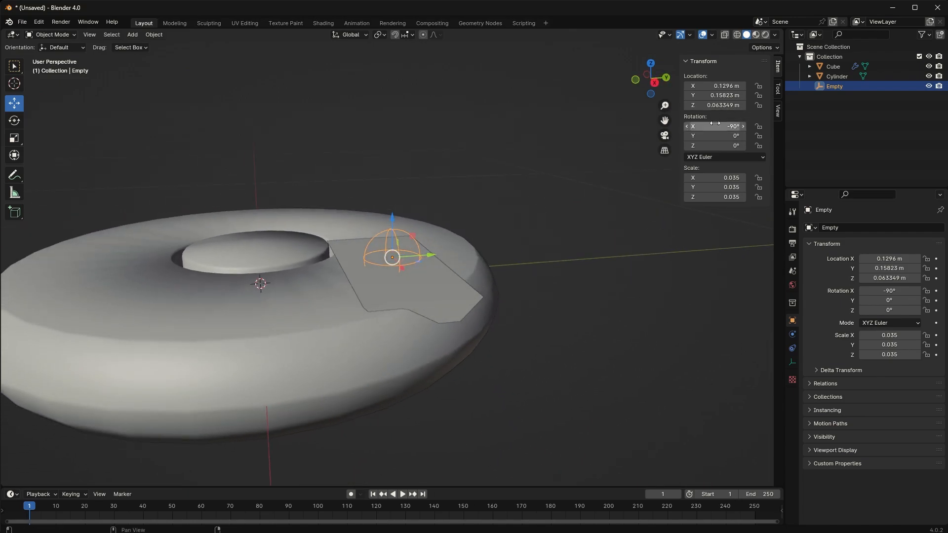
pyautogui.write('0')
pyautogui.press('Tab')
pyautogui.write('90')
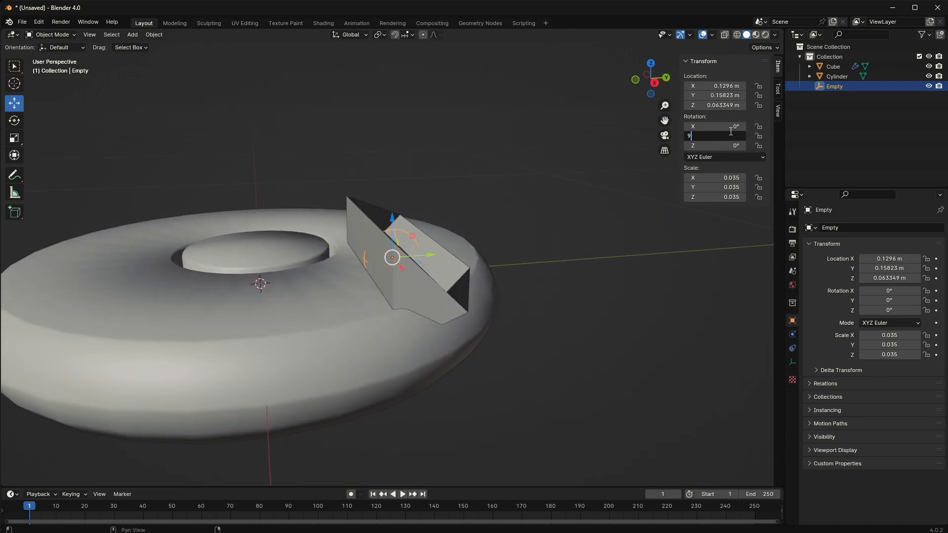
pyautogui.press('Tab')
pyautogui.press('Return')
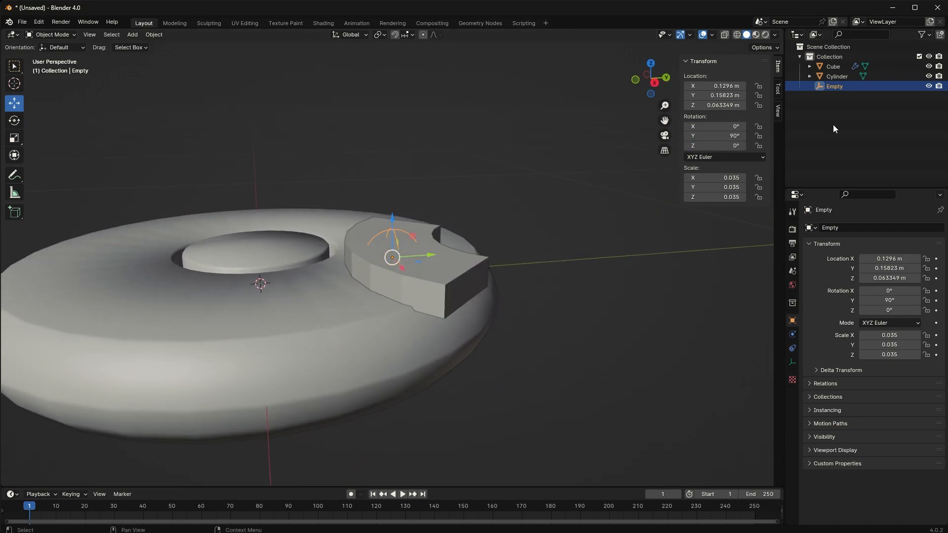
# Set the empty's Y rotation to -90° and check the bent block from above.
pyautogui.doubleClick(709, 136)
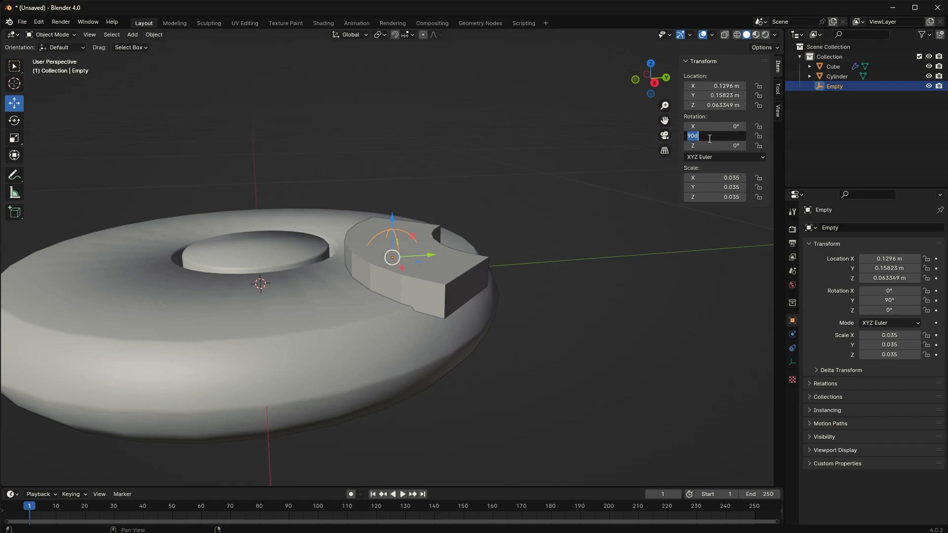
pyautogui.write('-90')
pyautogui.press('Return')
pyautogui.moveTo(530, 188); pyautogui.dragTo(499, 257, button='middle')
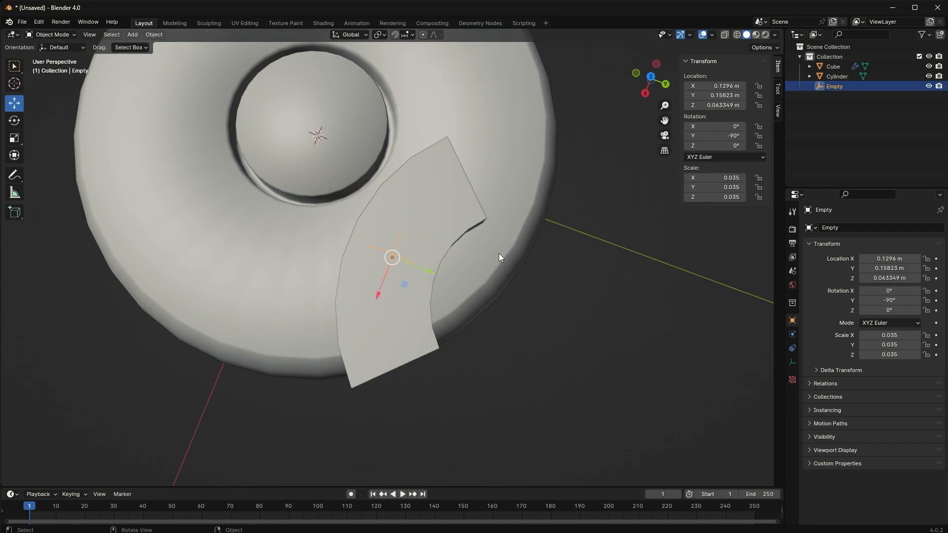
# Apply the Simple Deform modifier to the bent block and delete the empty.
pyautogui.click(431, 242)
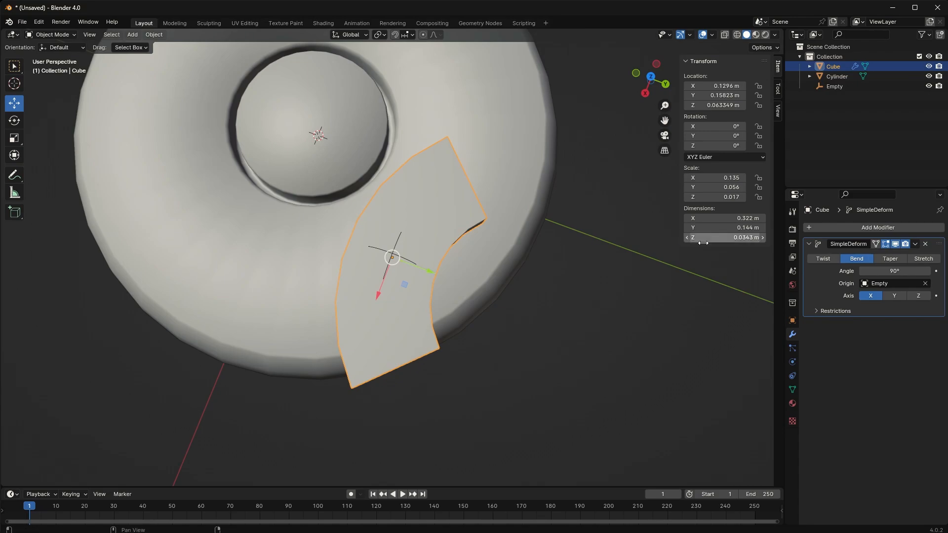
pyautogui.click(916, 245)
pyautogui.click(898, 255)
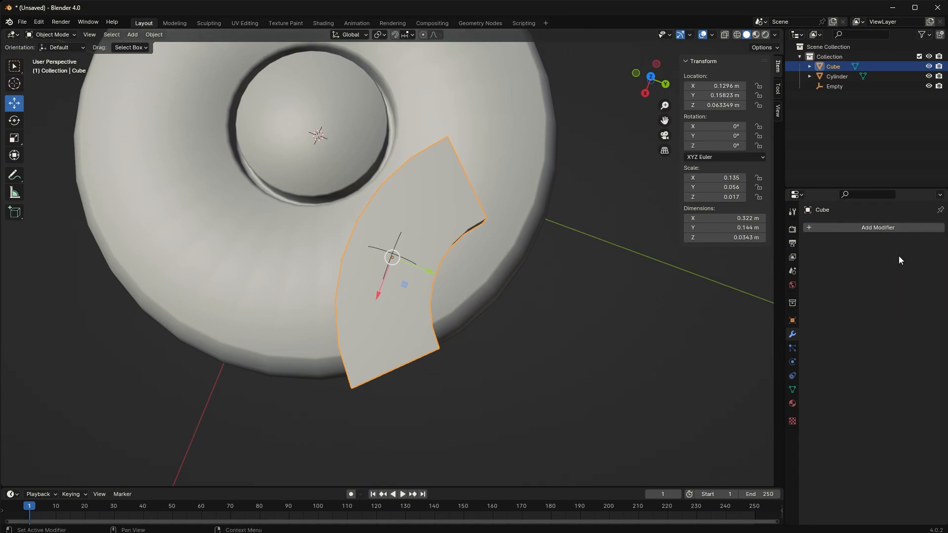
pyautogui.click(396, 263)
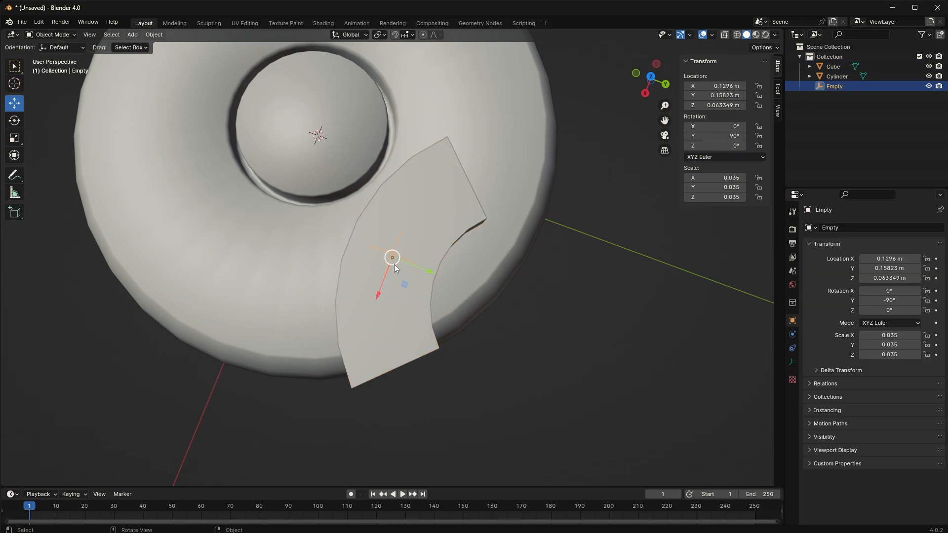
pyautogui.press('Delete')
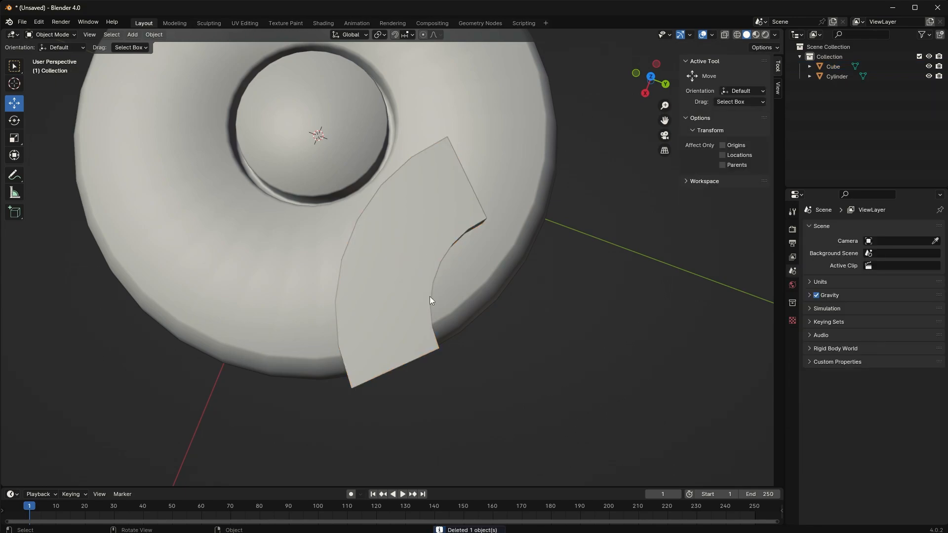
# Rotate the bent block 140° about the global Z axis so its inner curve faces the central disc.
pyautogui.click(368, 287)
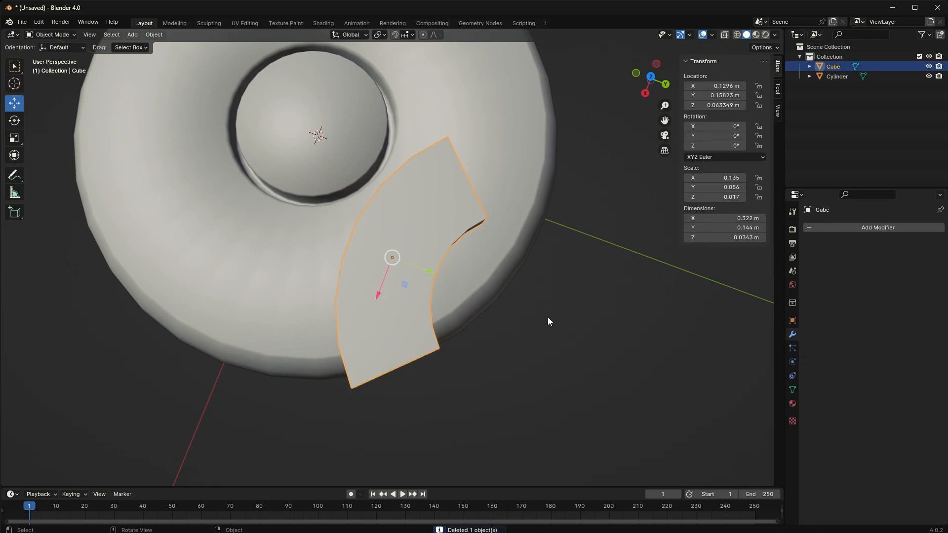
pyautogui.press('r')
pyautogui.press('z')
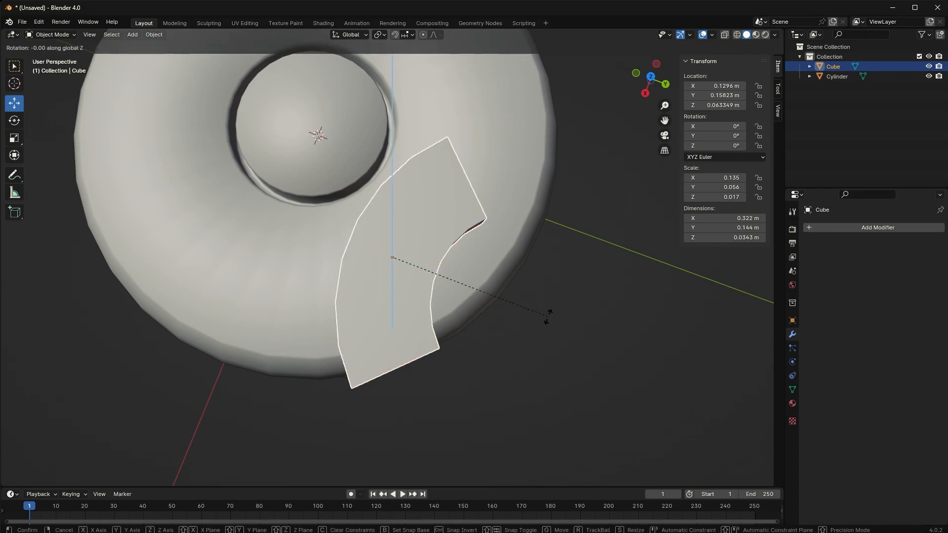
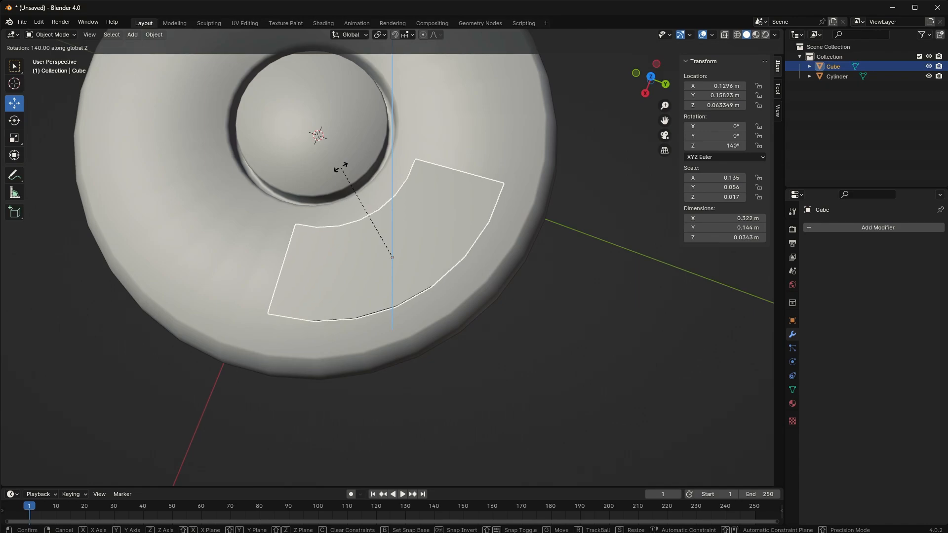
pyautogui.click(344, 167)
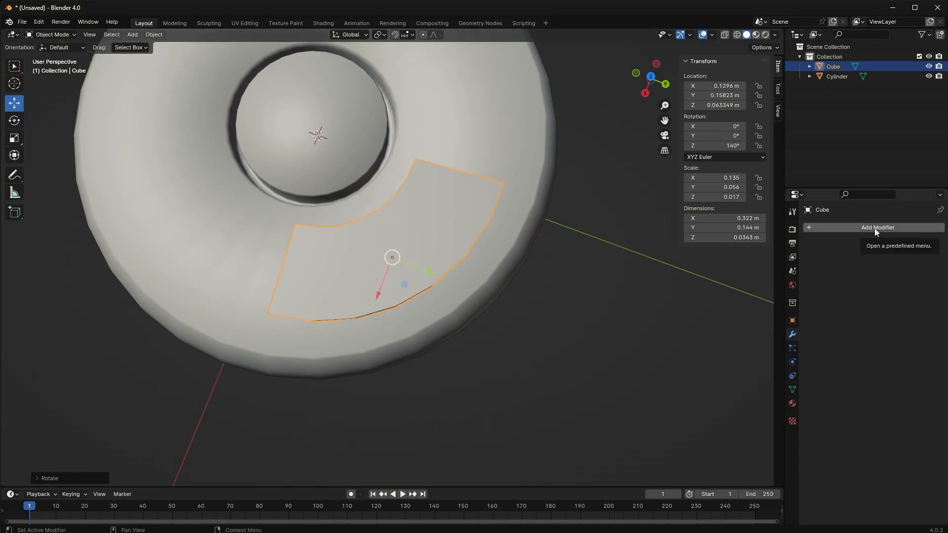
# From the top view, fine-tune the bent block's Z rotation to 135° so its ends align with the axes.
pyautogui.press('KP_7')
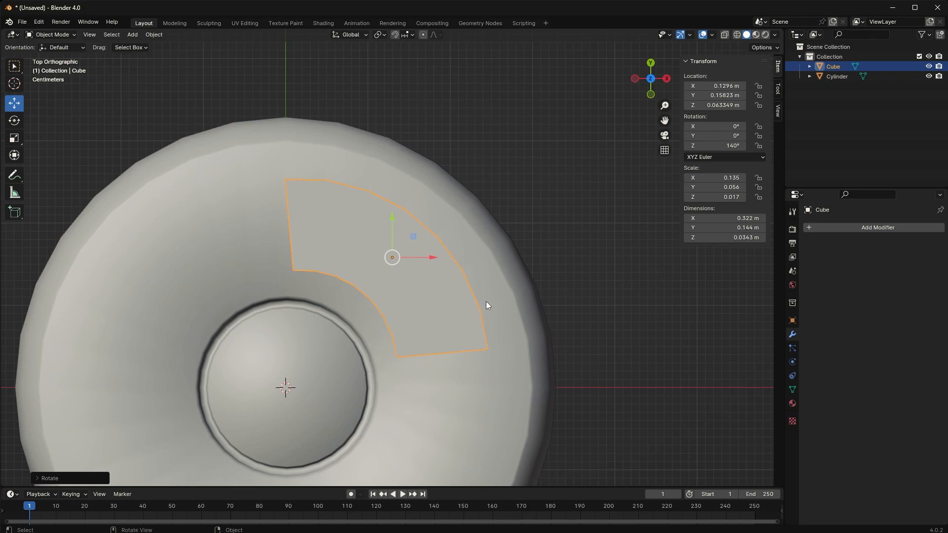
pyautogui.press('r')
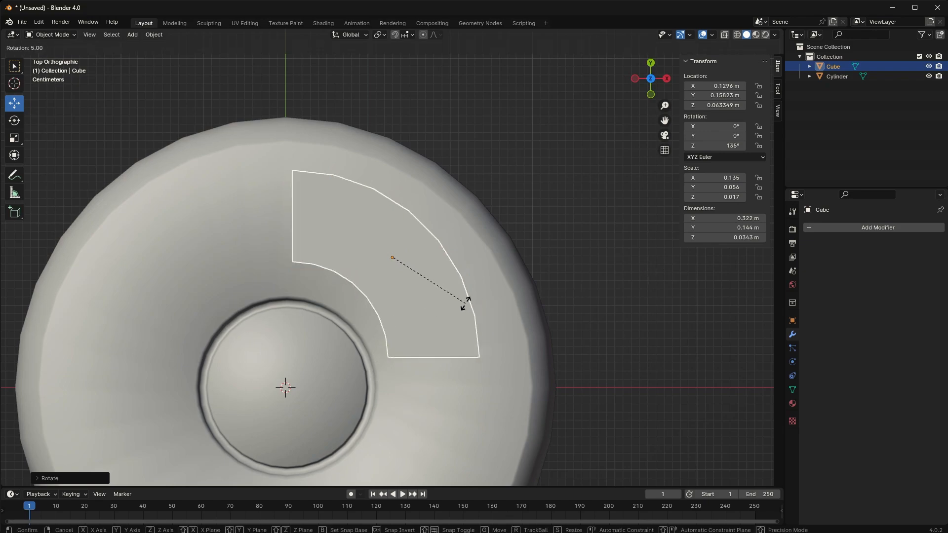
pyautogui.click(465, 303)
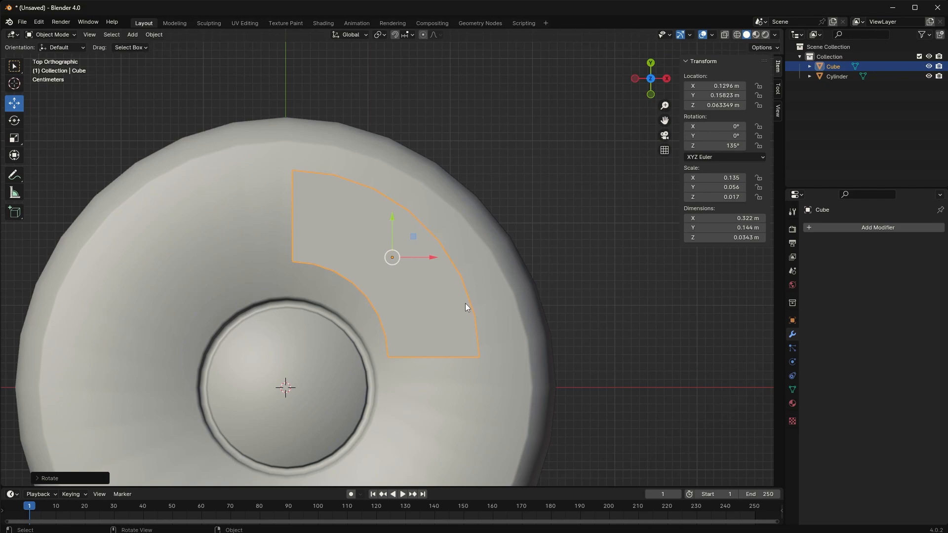
# Move the bent pad in the top view to about X 0.1476 m, Y 0.151 m.
pyautogui.press('w')
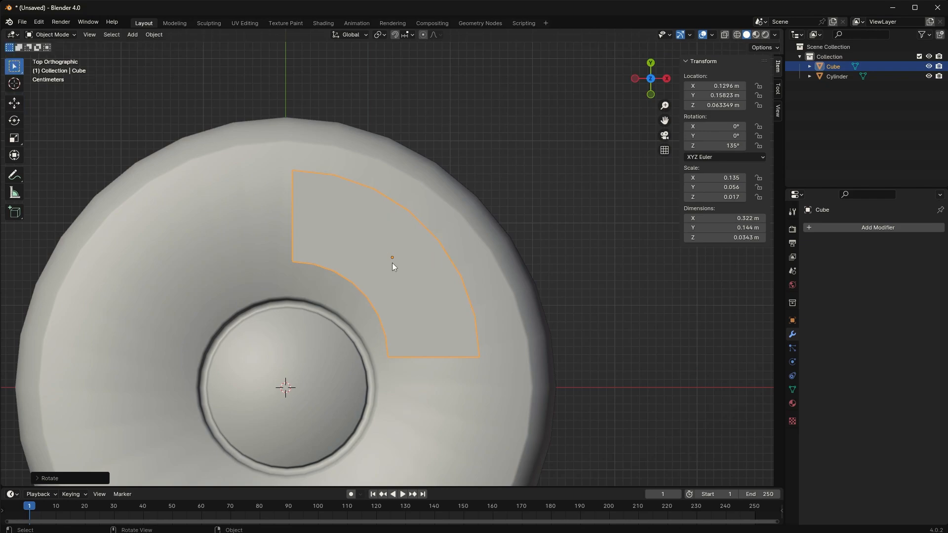
pyautogui.press('g')
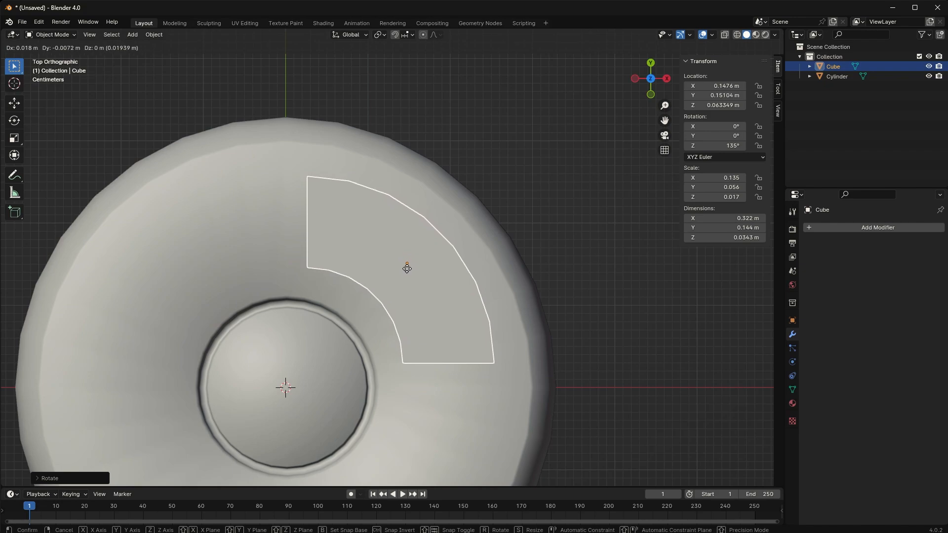
pyautogui.click(407, 268)
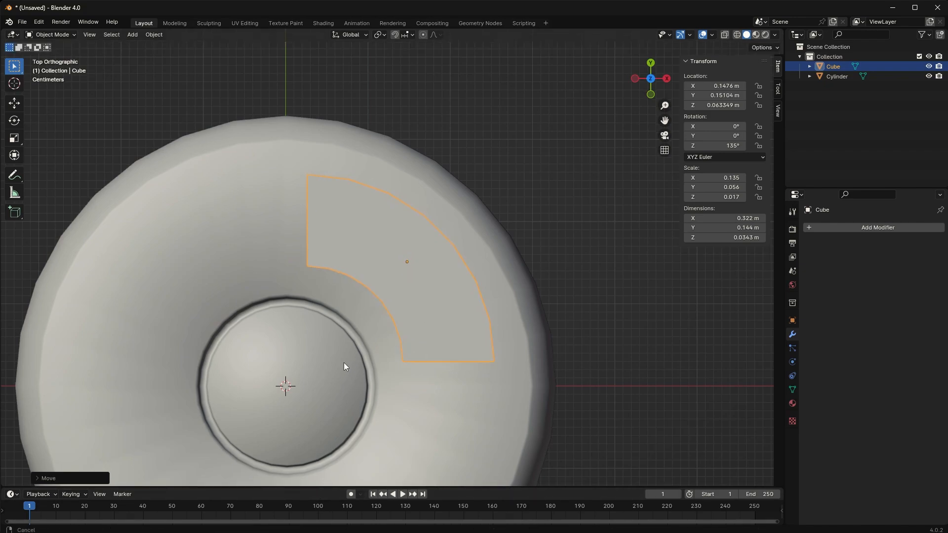
# Add a Mirror modifier to the bent pad.
pyautogui.moveTo(345, 366)
pyautogui.mouseDown(button='middle')
pyautogui.moveTo(376, 267)
pyautogui.moveTo(364, 352)
pyautogui.moveTo(398, 279)
pyautogui.moveTo(351, 292)
pyautogui.moveTo(285, 288)
pyautogui.moveTo(272, 356)
pyautogui.moveTo(339, 315)
pyautogui.moveTo(348, 360)
pyautogui.mouseUp(button='middle')
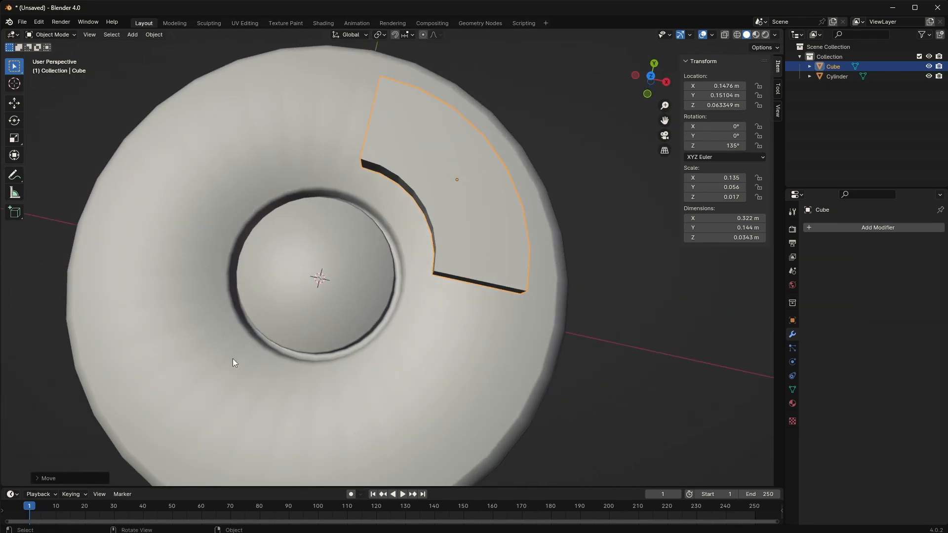
pyautogui.click(892, 226)
pyautogui.moveTo(887, 220)
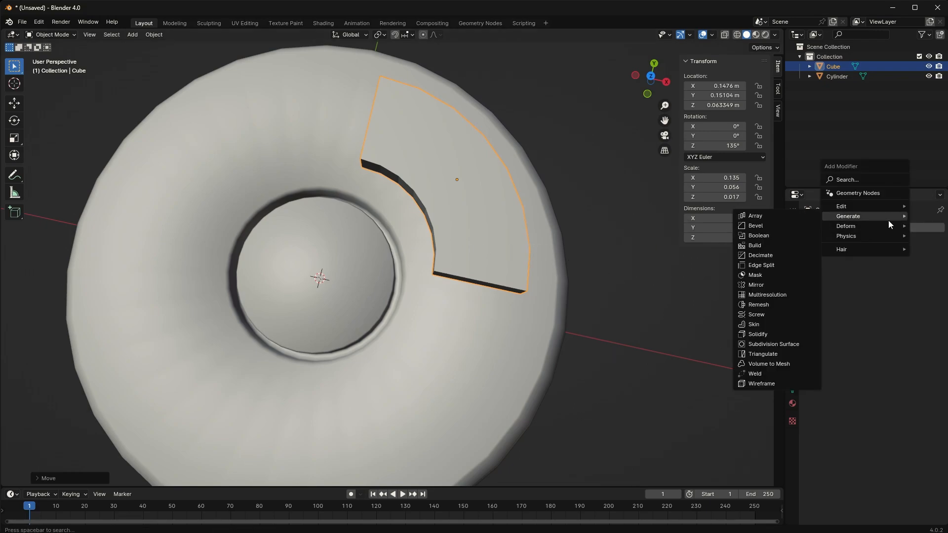
pyautogui.click(754, 285)
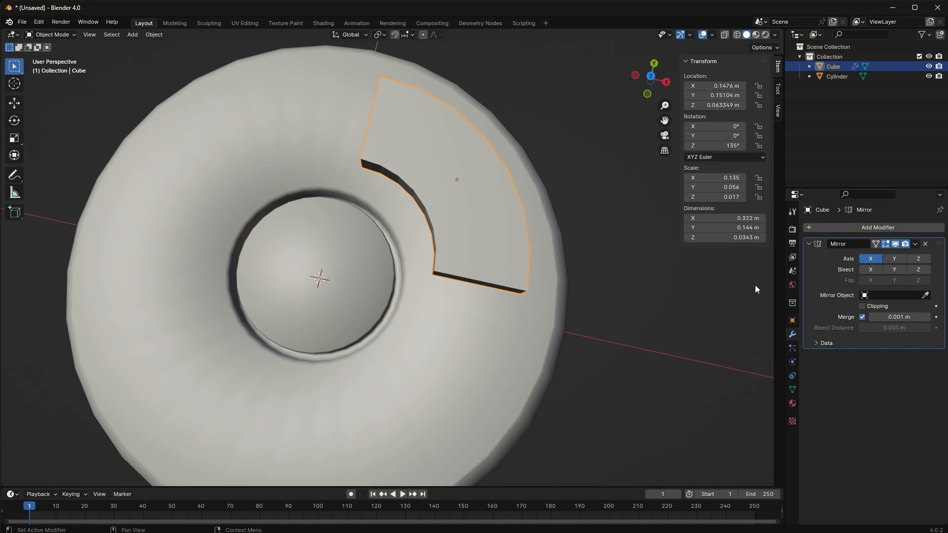
# Mirror the pad on both the X and Y axes, using the Cylinder as the mirror object.
pyautogui.click(893, 261)
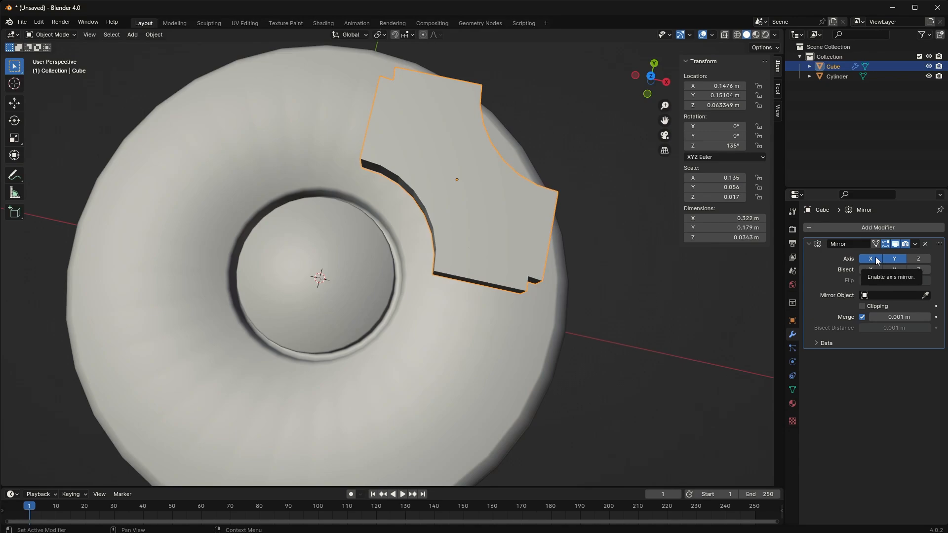
pyautogui.click(881, 296)
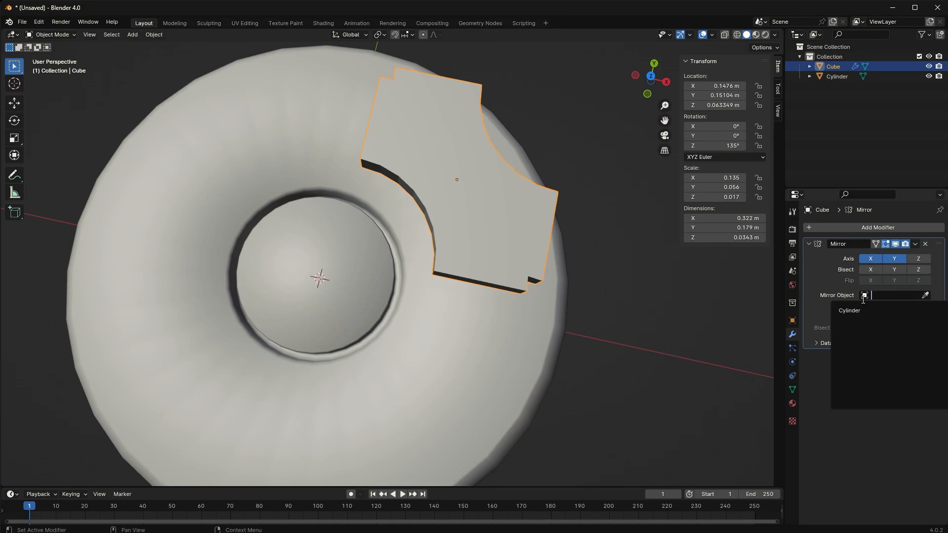
pyautogui.click(864, 311)
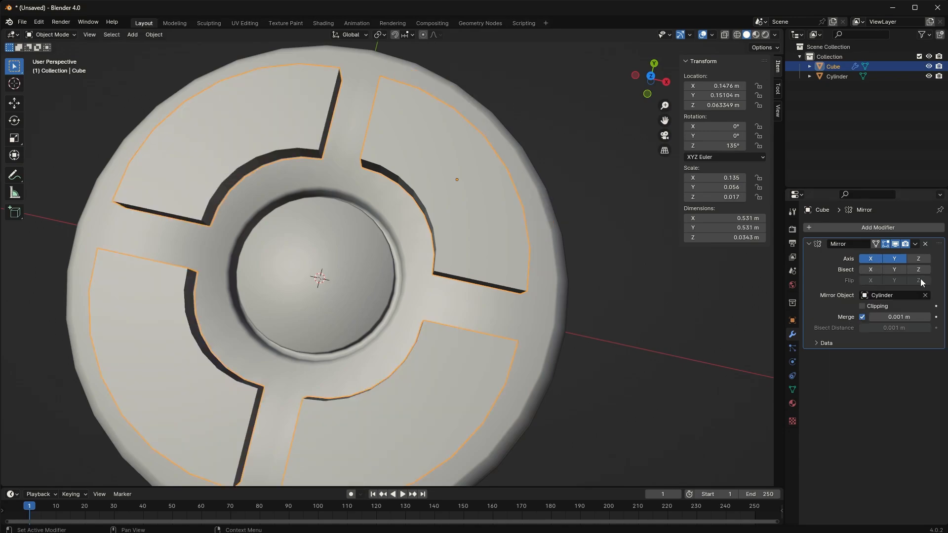
pyautogui.moveTo(283, 234); pyautogui.dragTo(279, 193, button='middle')
pyautogui.moveTo(278, 196)
pyautogui.mouseDown(button='middle')
pyautogui.moveTo(286, 240)
pyautogui.moveTo(282, 178)
pyautogui.mouseUp(button='middle')
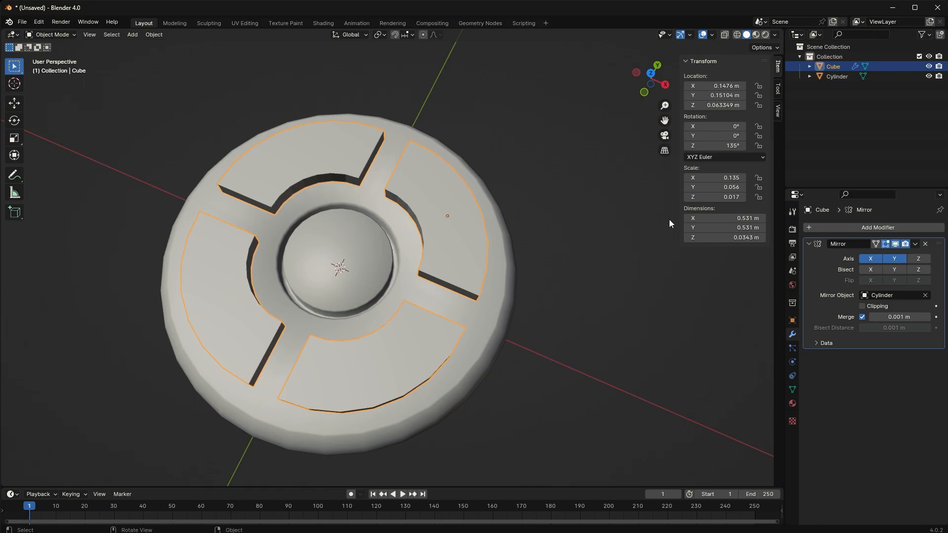
pyautogui.scroll(5, 435, 224)
pyautogui.moveTo(461, 236); pyautogui.dragTo(665, 186, button='middle')
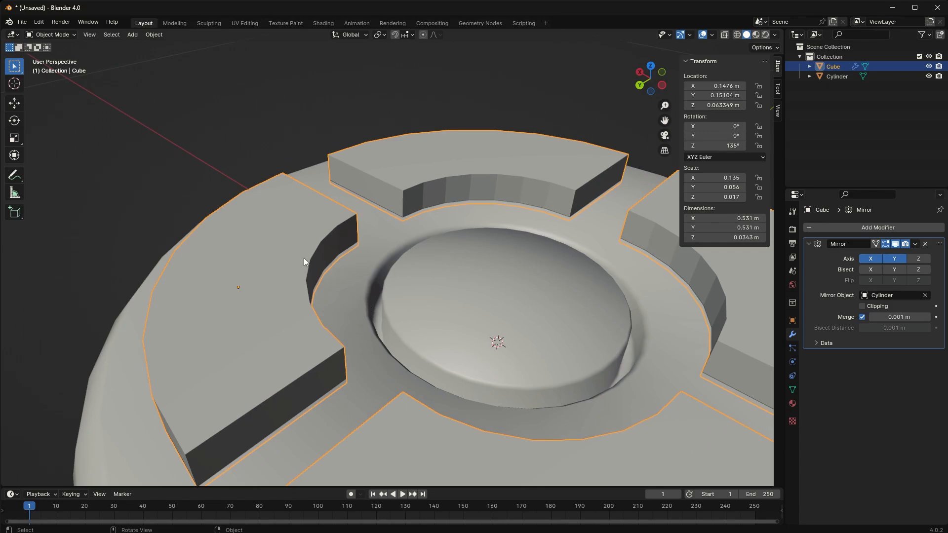
pyautogui.moveTo(432, 164); pyautogui.dragTo(331, 196, button='middle')
# In Edit Mode, select the pad's four vertical corner edges and bevel them slightly with one segment.
pyautogui.press('Tab')
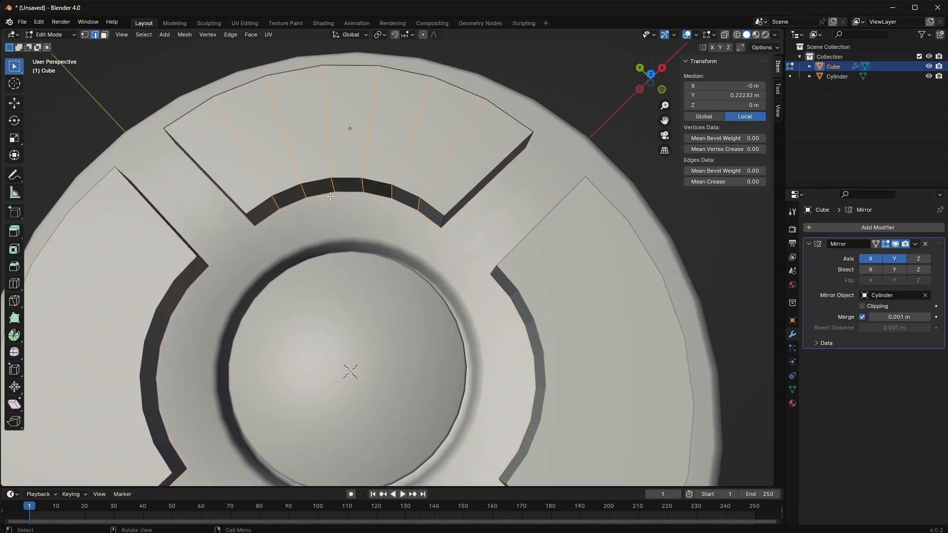
pyautogui.moveTo(382, 182); pyautogui.dragTo(415, 249, button='middle')
pyautogui.scroll(5, 369, 312)
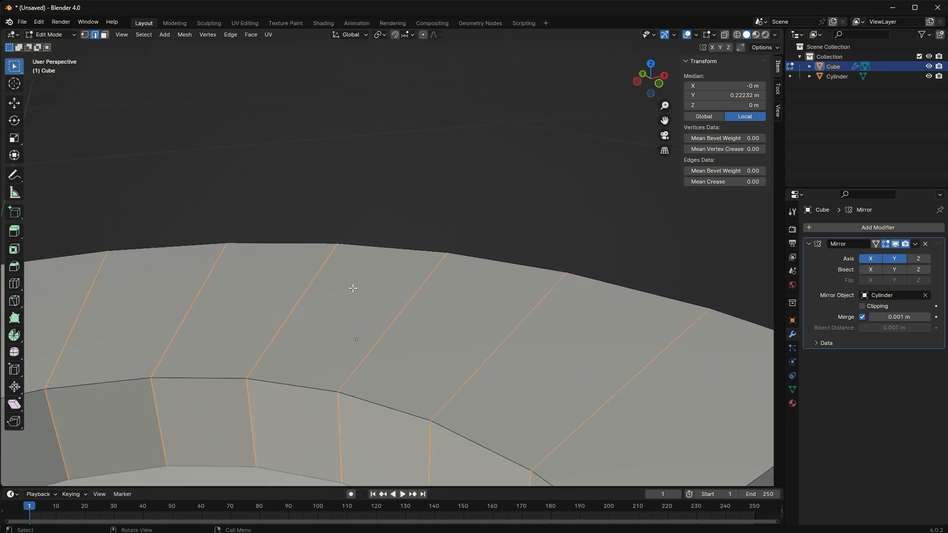
pyautogui.scroll(-2, 352, 289)
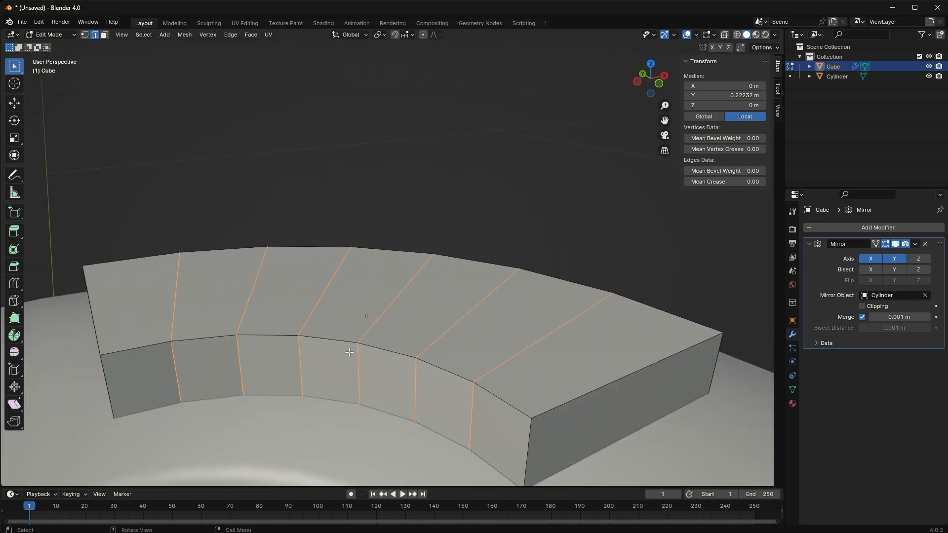
pyautogui.keyDown('alt'); pyautogui.click(210, 335); pyautogui.keyUp('alt')
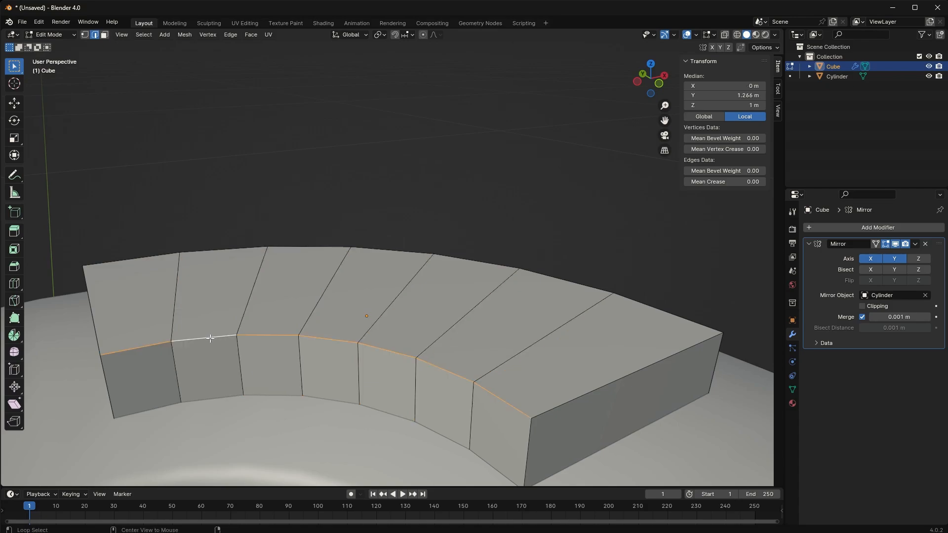
pyautogui.keyDown('alt'); pyautogui.click(126, 376); pyautogui.keyUp('alt')
pyautogui.moveTo(126, 376); pyautogui.dragTo(724, 417, button='middle')
pyautogui.moveTo(675, 371); pyautogui.dragTo(582, 355, button='middle')
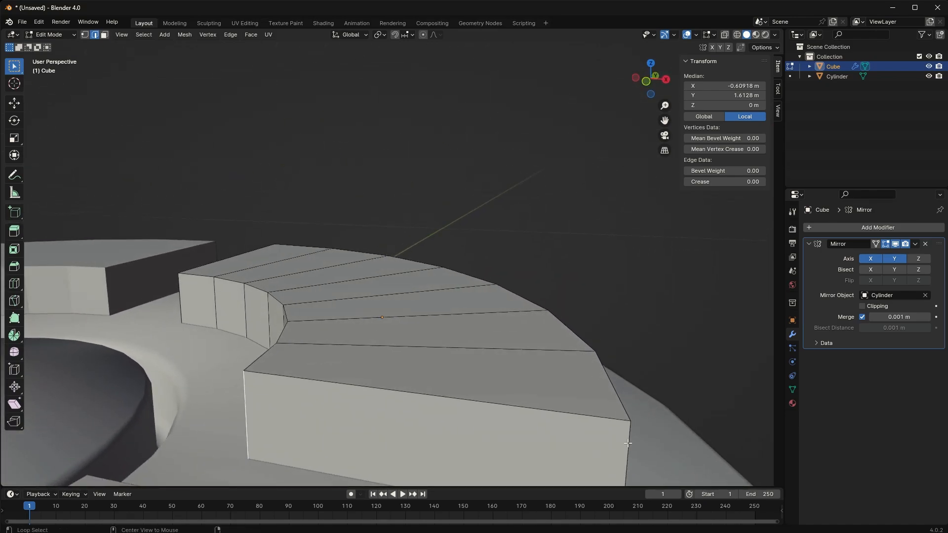
pyautogui.keyDown('alt'); pyautogui.click(628, 443); pyautogui.keyUp('alt')
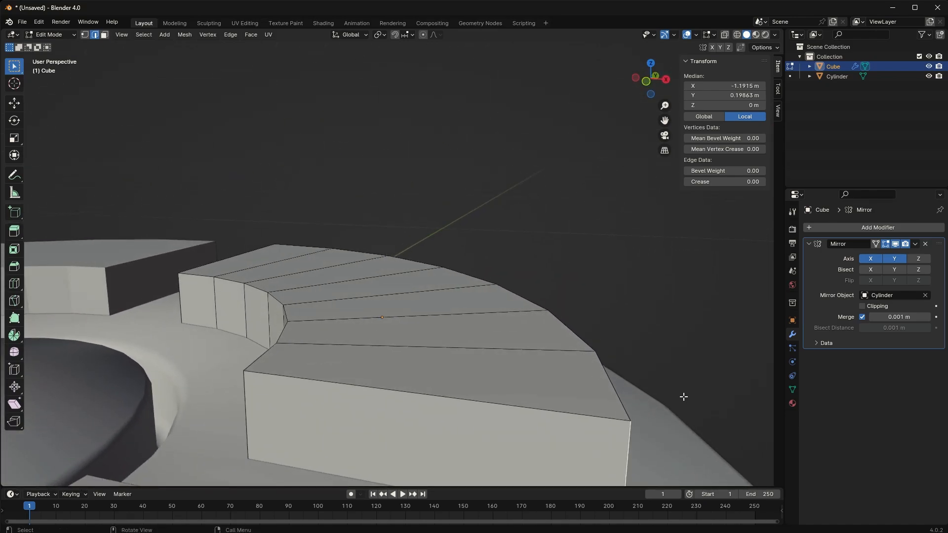
pyautogui.keyDown('alt'); pyautogui.keyDown('shift'); pyautogui.click(246, 404); pyautogui.keyUp('shift'); pyautogui.keyUp('alt')
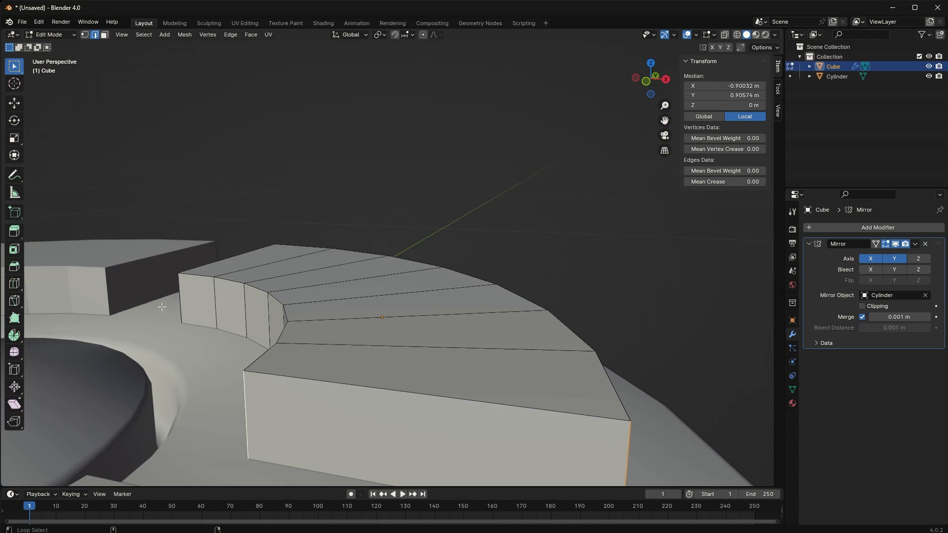
pyautogui.keyDown('alt'); pyautogui.keyDown('shift'); pyautogui.click(178, 291); pyautogui.keyUp('shift'); pyautogui.keyUp('alt')
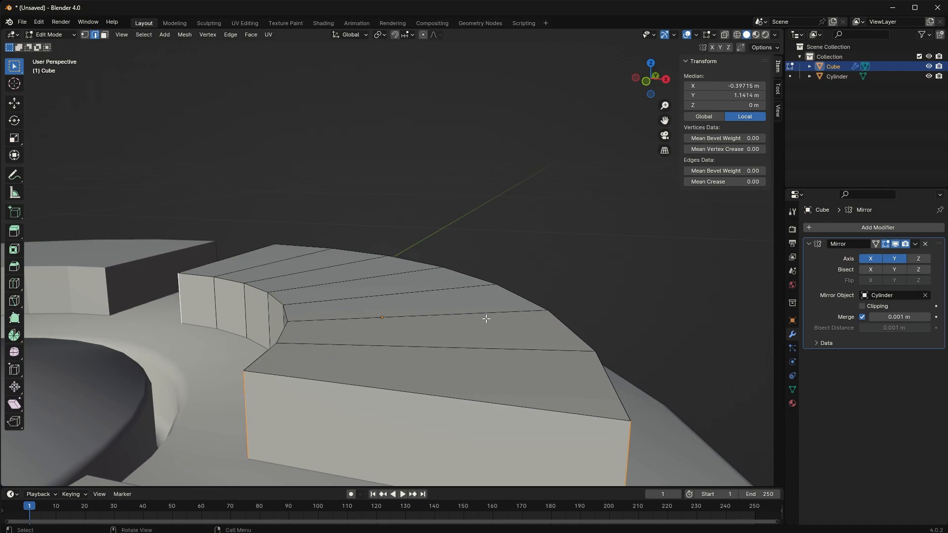
pyautogui.moveTo(503, 320); pyautogui.dragTo(313, 326, button='middle')
pyautogui.moveTo(513, 400); pyautogui.dragTo(485, 403, button='middle')
pyautogui.keyDown('alt'); pyautogui.keyDown('shift'); pyautogui.click(490, 402); pyautogui.keyUp('shift'); pyautogui.keyUp('alt')
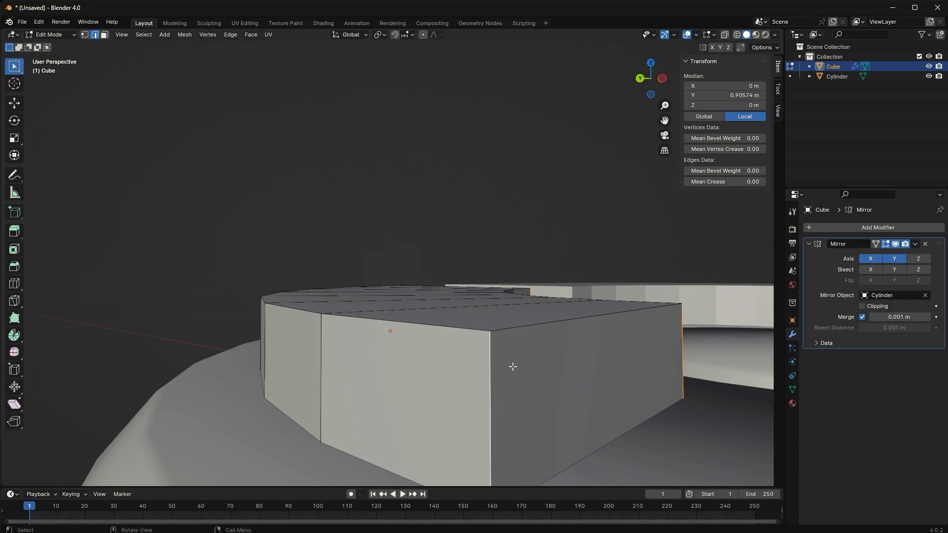
pyautogui.moveTo(512, 366); pyautogui.dragTo(363, 323, button='middle')
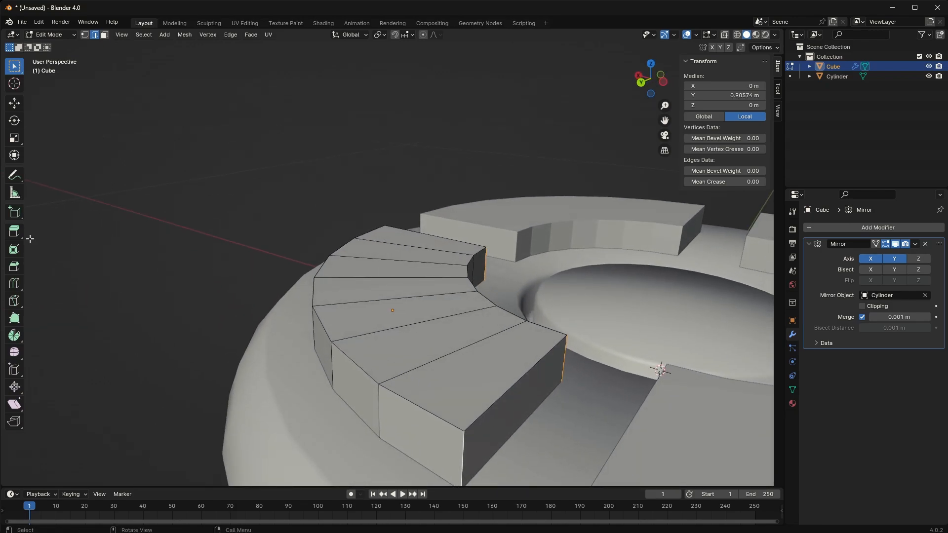
pyautogui.hotkey('ctrl', 'b')
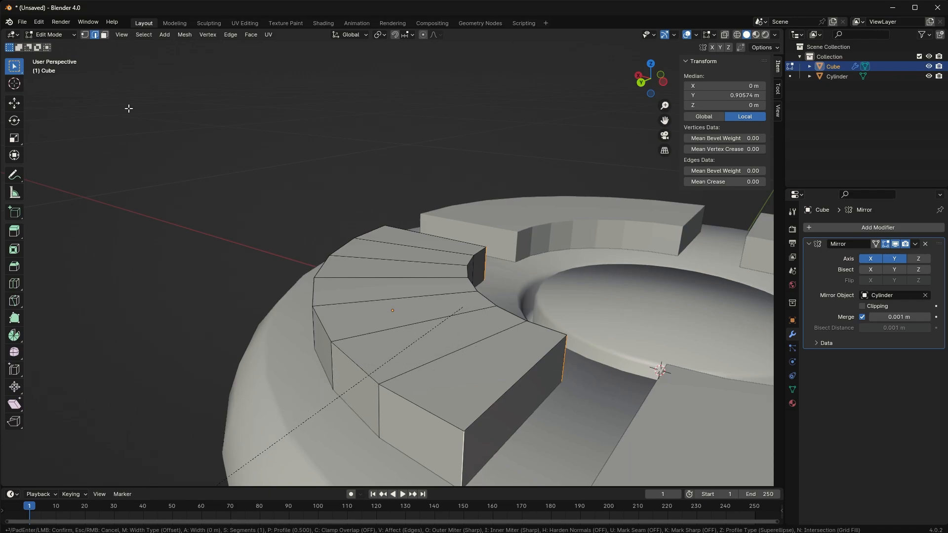
pyautogui.click(188, 177)
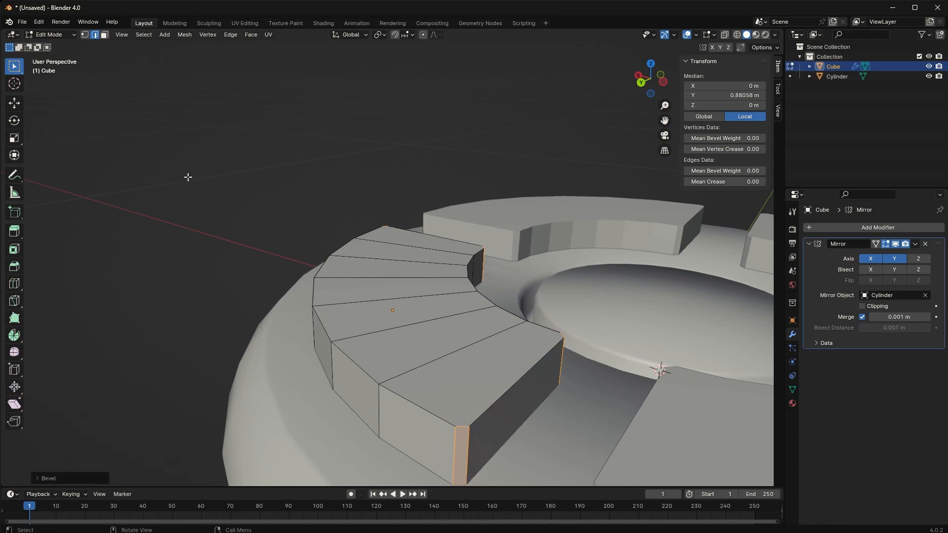
# Select the whole edge loop around the pad's top face and give it a narrow single-segment bevel.
pyautogui.keyDown('alt'); pyautogui.click(498, 405); pyautogui.keyUp('alt')
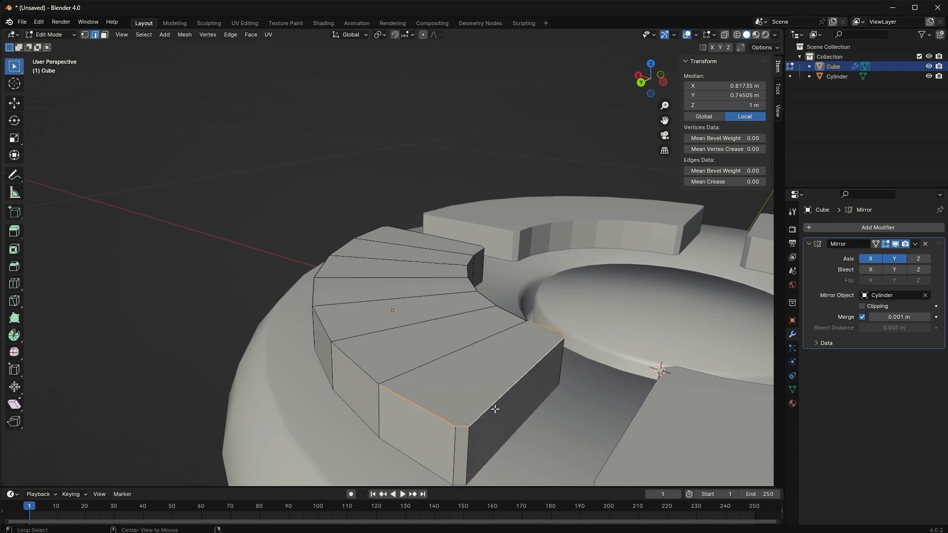
pyautogui.keyDown('alt'); pyautogui.keyDown('shift'); pyautogui.click(365, 375); pyautogui.keyUp('shift'); pyautogui.keyUp('alt')
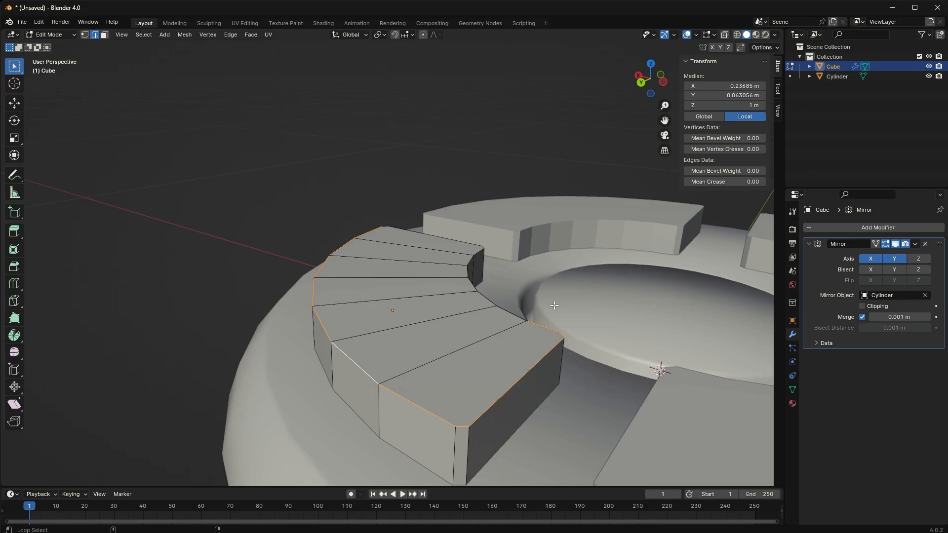
pyautogui.keyDown('alt'); pyautogui.keyDown('shift'); pyautogui.click(512, 314); pyautogui.keyUp('shift'); pyautogui.keyUp('alt')
pyautogui.keyDown('alt'); pyautogui.keyDown('shift'); pyautogui.click(481, 249); pyautogui.keyUp('shift'); pyautogui.keyUp('alt')
pyautogui.keyDown('alt'); pyautogui.keyDown('shift'); pyautogui.click(482, 250); pyautogui.keyUp('shift'); pyautogui.keyUp('alt')
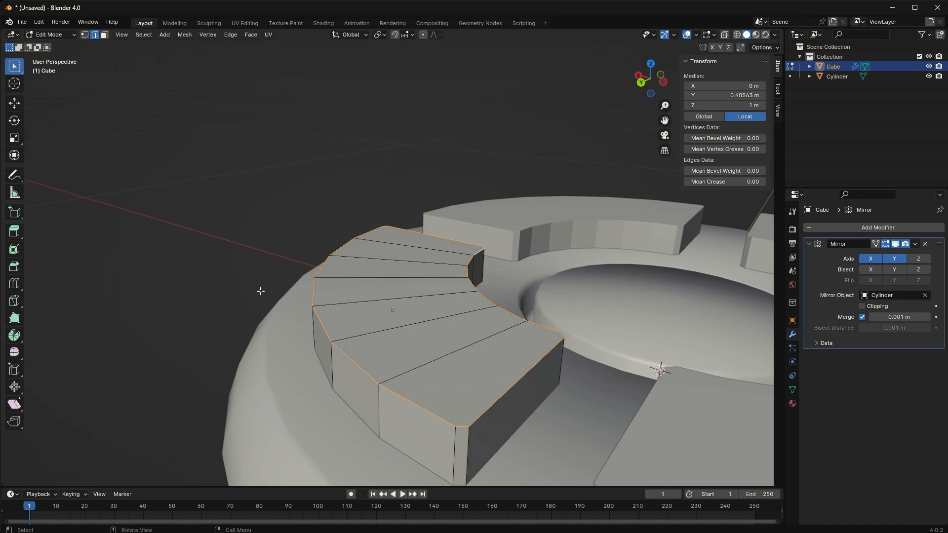
pyautogui.moveTo(262, 250); pyautogui.dragTo(473, 319, button='middle')
pyautogui.hotkey('ctrl', 'b')
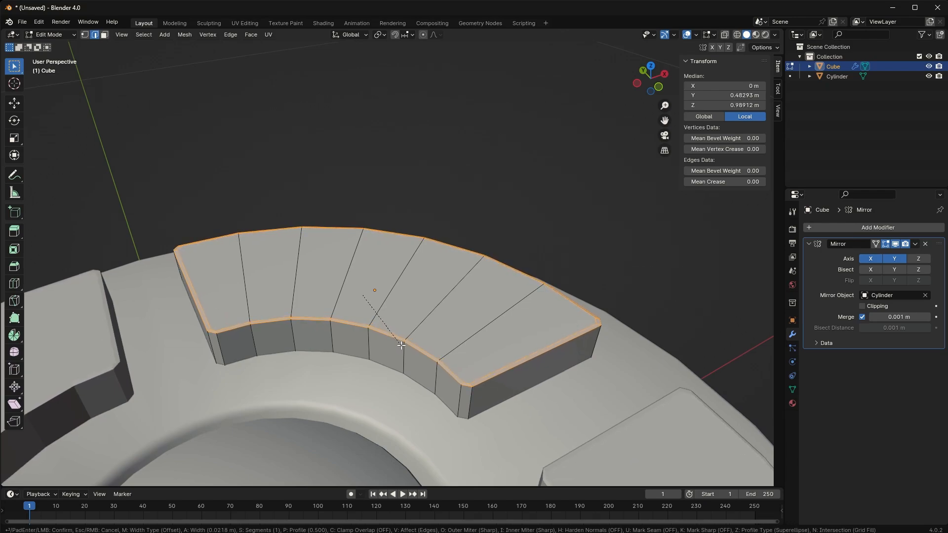
pyautogui.click(402, 346)
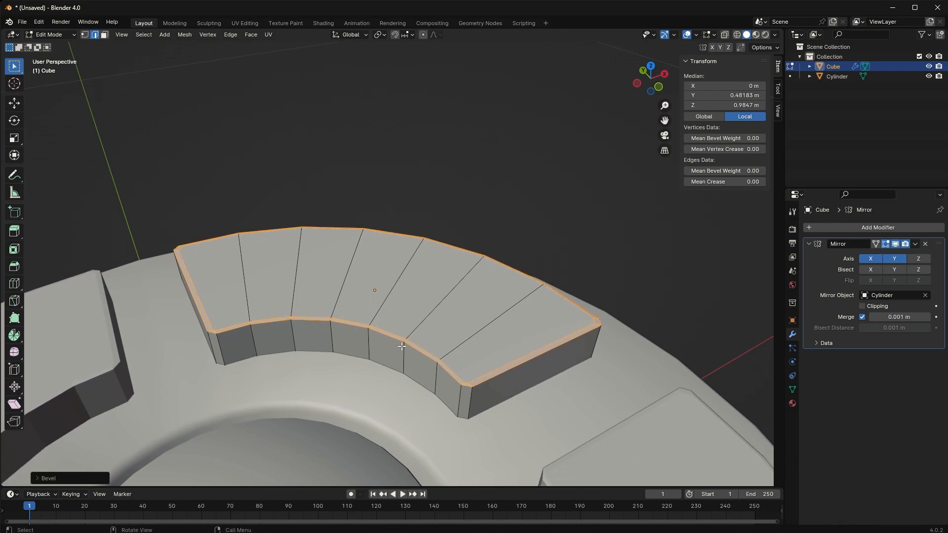
# Lower the outer edge loop of the pad's top bevel along Z to a local median of about 0.836 m.
pyautogui.moveTo(403, 345); pyautogui.dragTo(483, 307, button='middle')
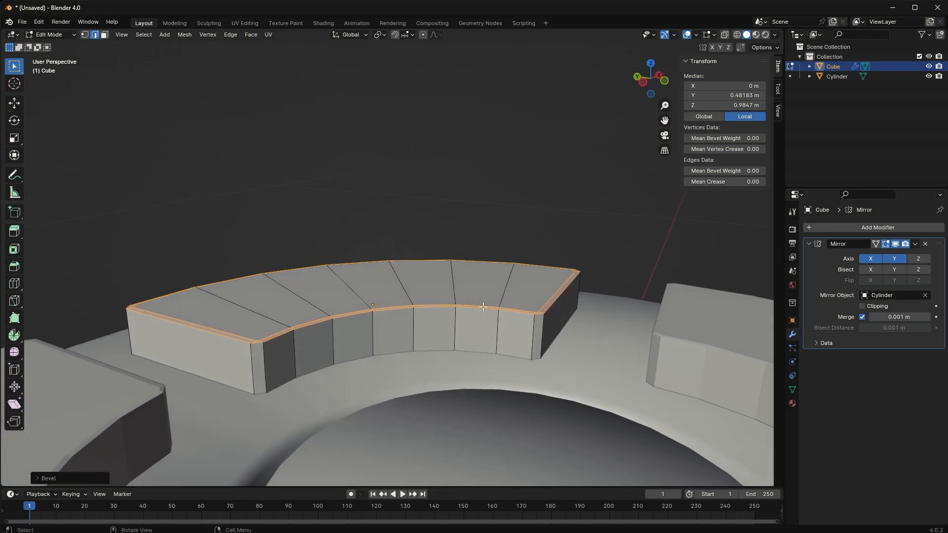
pyautogui.scroll(3, 489, 326)
pyautogui.scroll(-2, 493, 333)
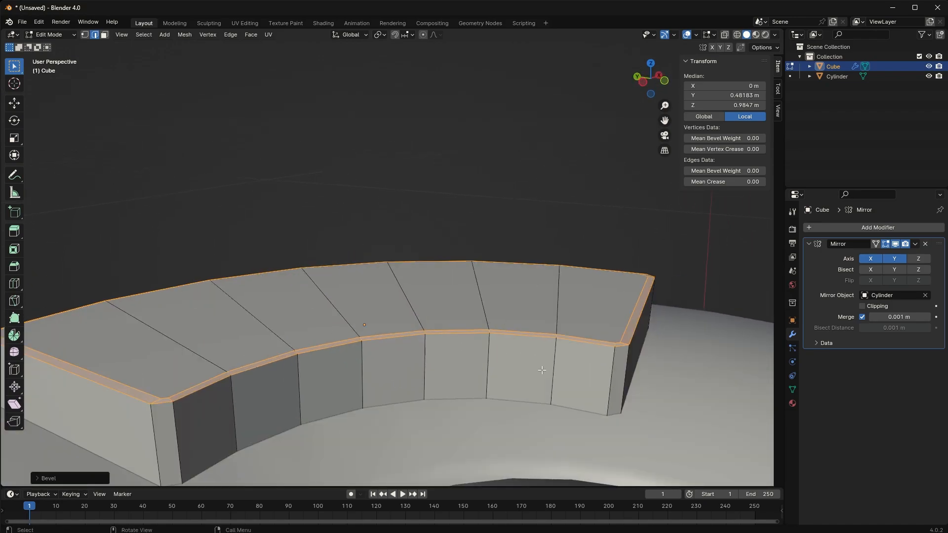
pyautogui.keyDown('alt'); pyautogui.click(533, 335); pyautogui.keyUp('alt')
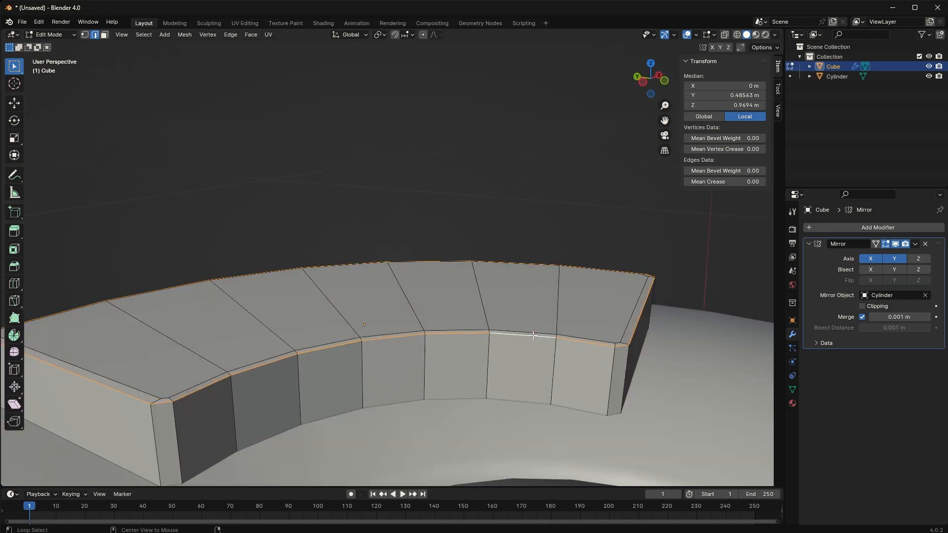
pyautogui.press('g')
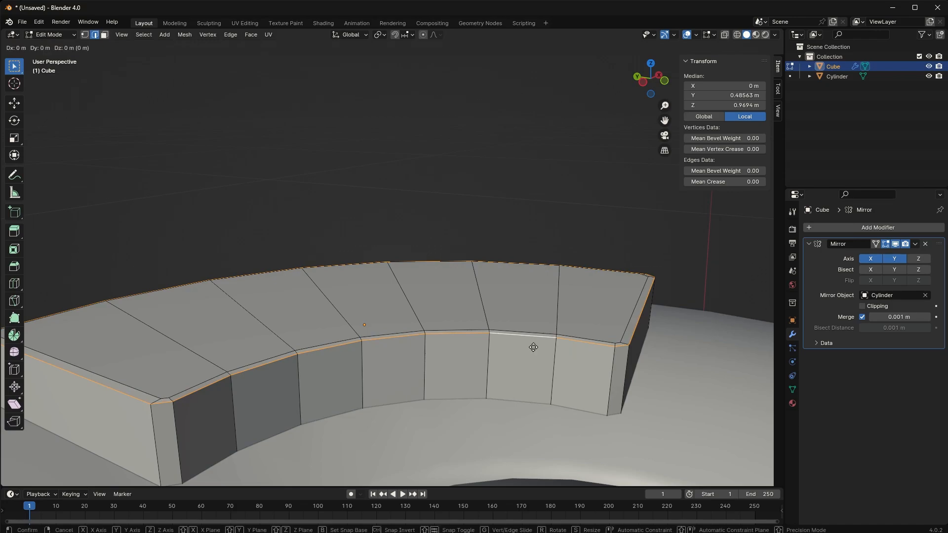
pyautogui.press('z')
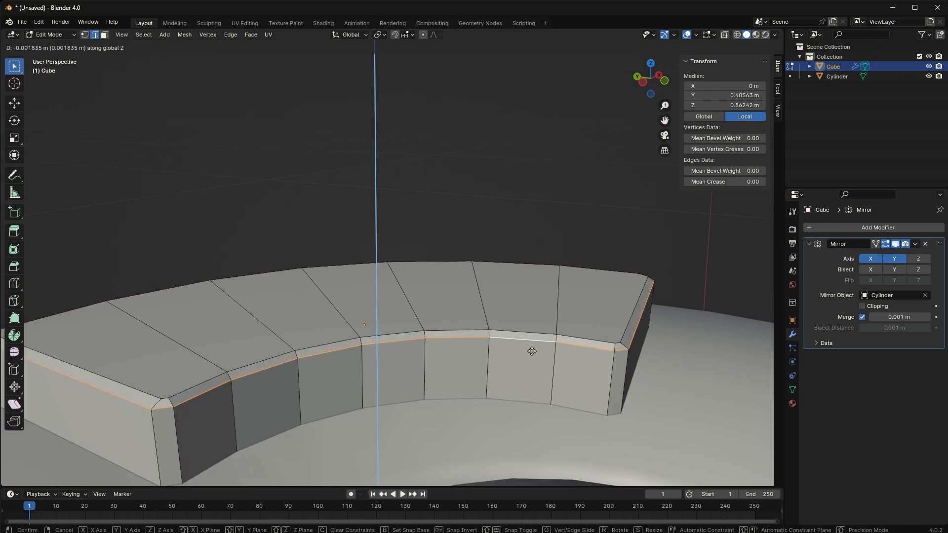
pyautogui.click(530, 352)
pyautogui.moveTo(592, 313)
pyautogui.mouseDown(button='middle')
pyautogui.moveTo(485, 313)
pyautogui.moveTo(387, 286)
pyautogui.moveTo(375, 291)
pyautogui.moveTo(493, 317)
pyautogui.moveTo(609, 296)
pyautogui.moveTo(565, 296)
pyautogui.moveTo(583, 312)
pyautogui.moveTo(623, 301)
pyautogui.moveTo(609, 320)
pyautogui.mouseUp(button='middle')
pyautogui.scroll(-3, 533, 284)
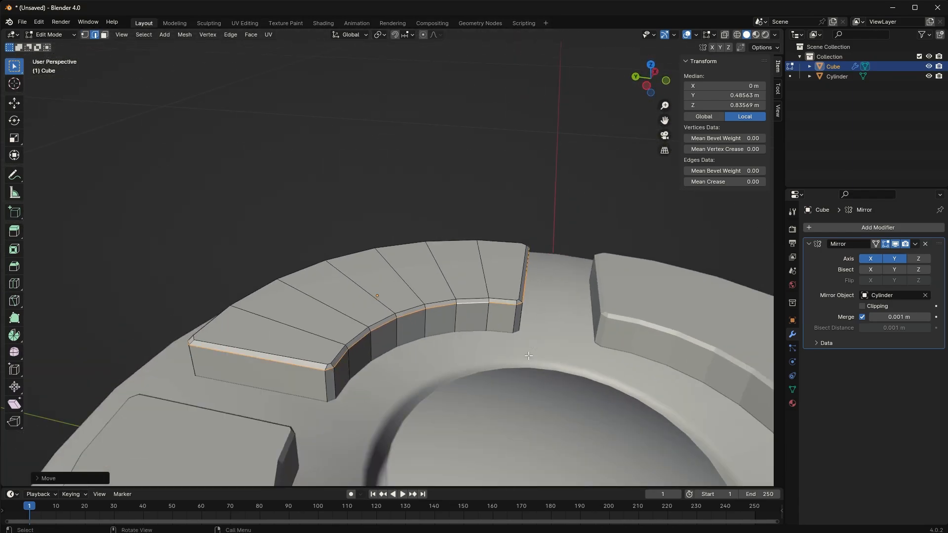
pyautogui.moveTo(533, 284); pyautogui.dragTo(573, 213, button='middle')
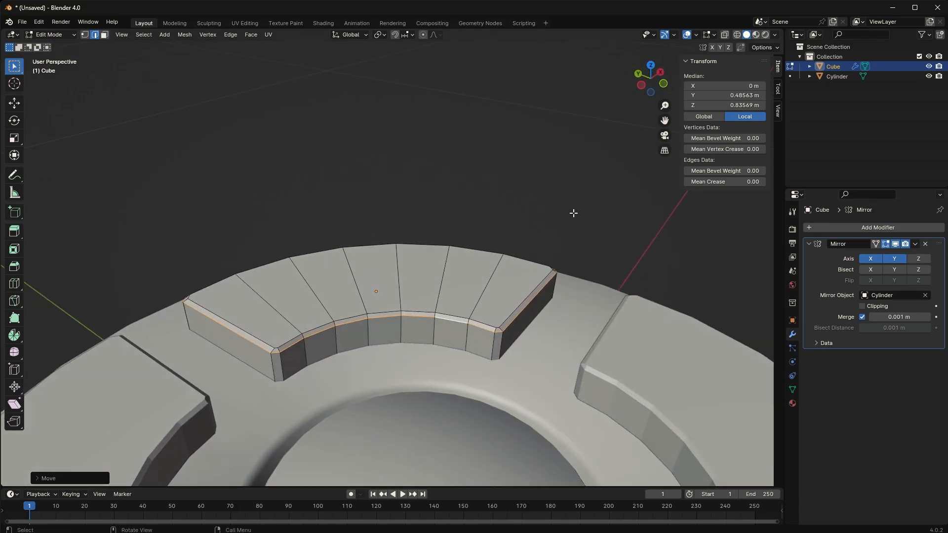
# Return to Object Mode and apply Shade Smooth to the mirrored pads.
pyautogui.press('Tab')
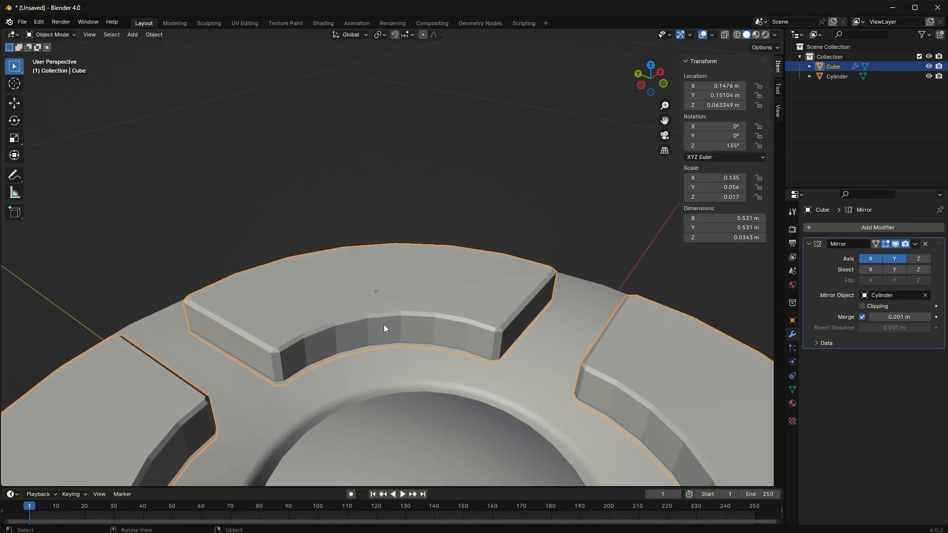
pyautogui.rightClick(322, 326)
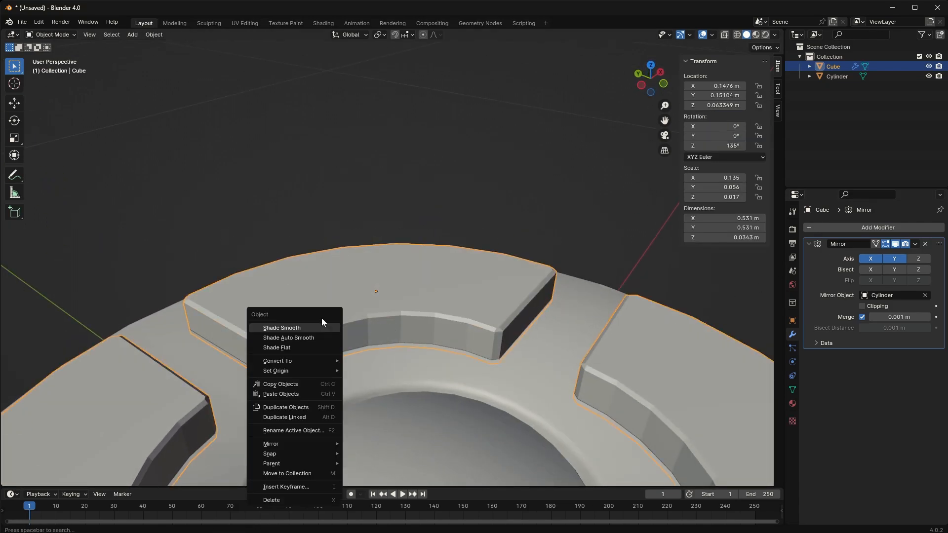
pyautogui.rightClick(366, 296)
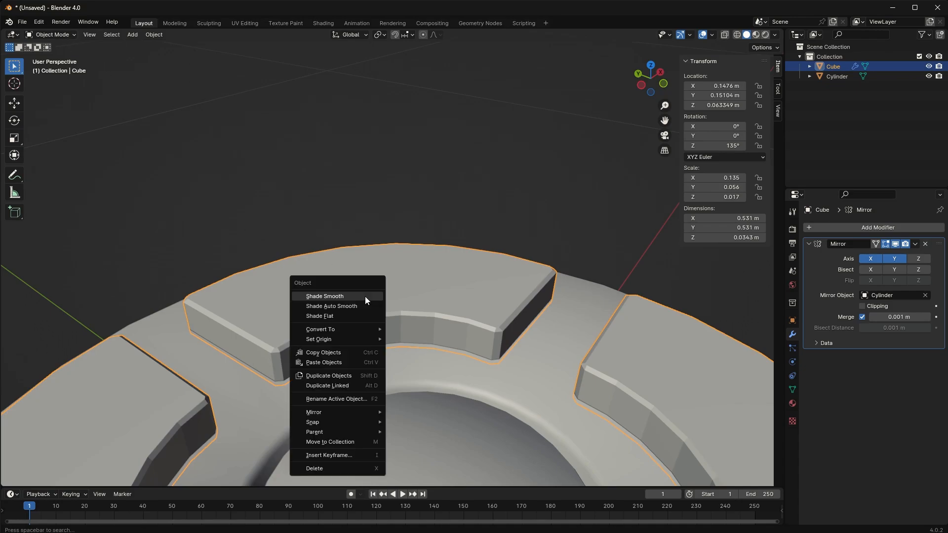
pyautogui.click(354, 294)
pyautogui.moveTo(514, 324)
pyautogui.mouseDown(button='middle')
pyautogui.moveTo(431, 330)
pyautogui.moveTo(428, 309)
pyautogui.moveTo(347, 314)
pyautogui.moveTo(303, 318)
pyautogui.moveTo(289, 357)
pyautogui.moveTo(238, 360)
pyautogui.moveTo(220, 345)
pyautogui.moveTo(247, 333)
pyautogui.moveTo(381, 339)
pyautogui.moveTo(500, 325)
pyautogui.mouseUp(button='middle')
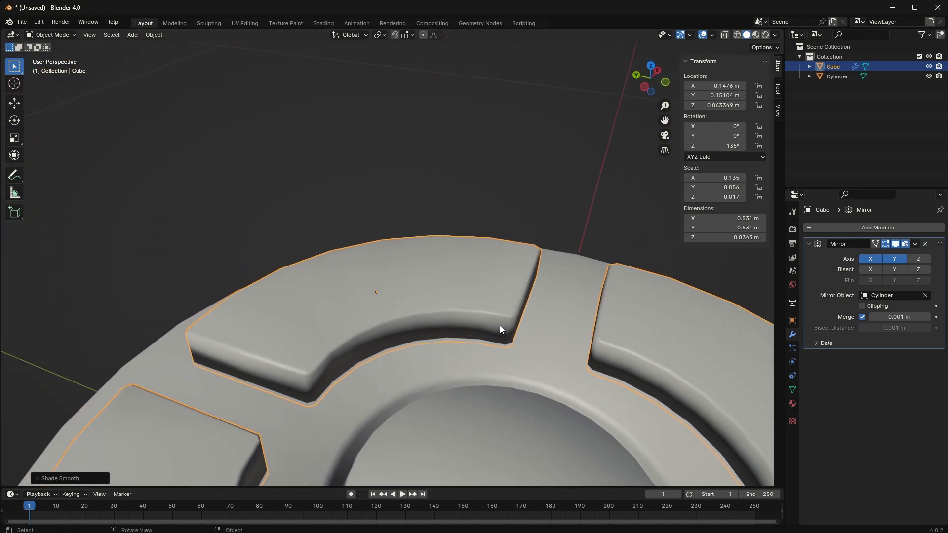
# Add a Subdivision Surface modifier to the pads after the Mirror modifier.
pyautogui.click(922, 226)
pyautogui.moveTo(928, 226)
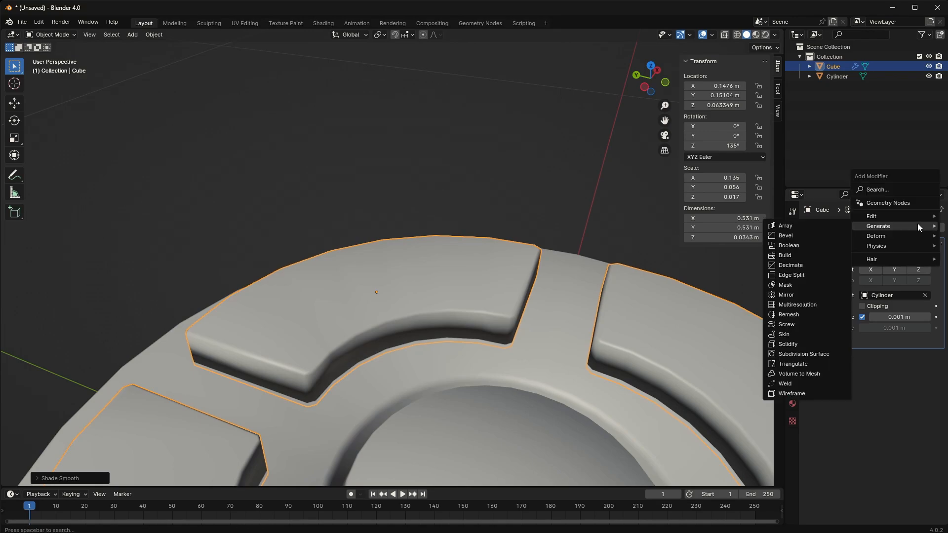
pyautogui.click(804, 355)
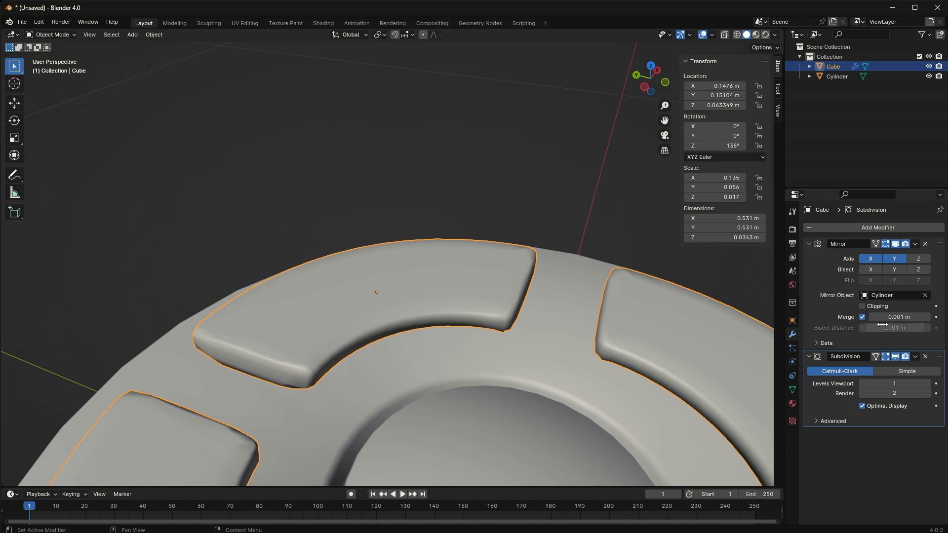
# Compare the pads at viewport subdivision levels 0 and 1, keep level 1, and switch the Subdivision type to Simple.
pyautogui.click(863, 383)
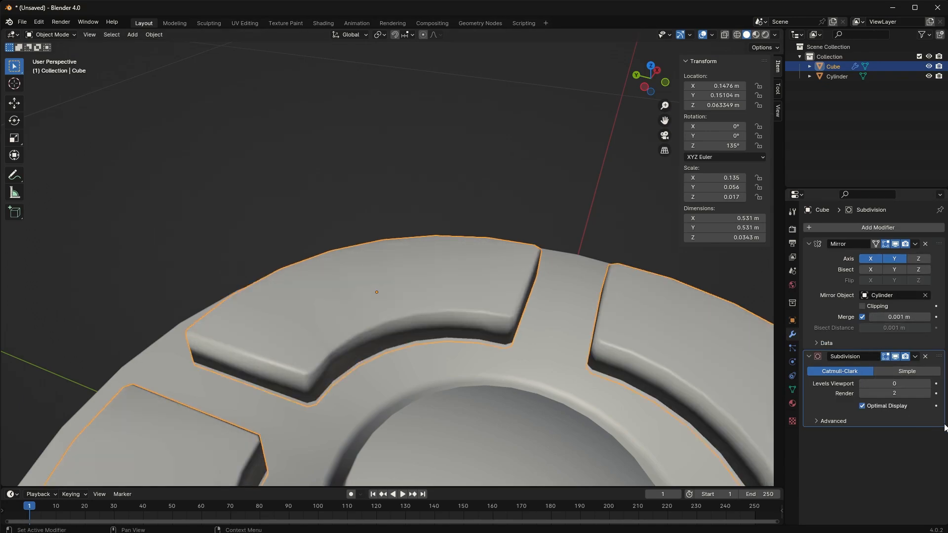
pyautogui.click(928, 384)
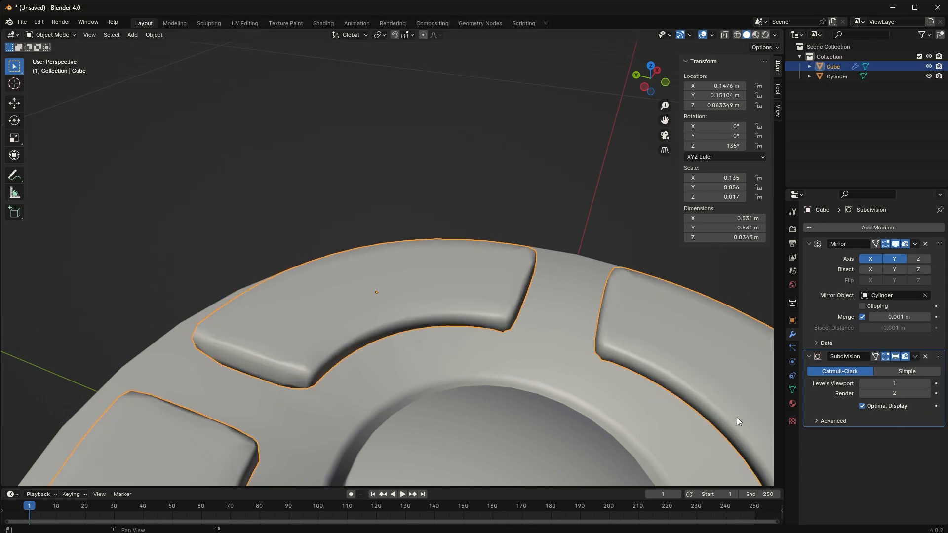
pyautogui.moveTo(558, 369); pyautogui.dragTo(491, 360, button='middle')
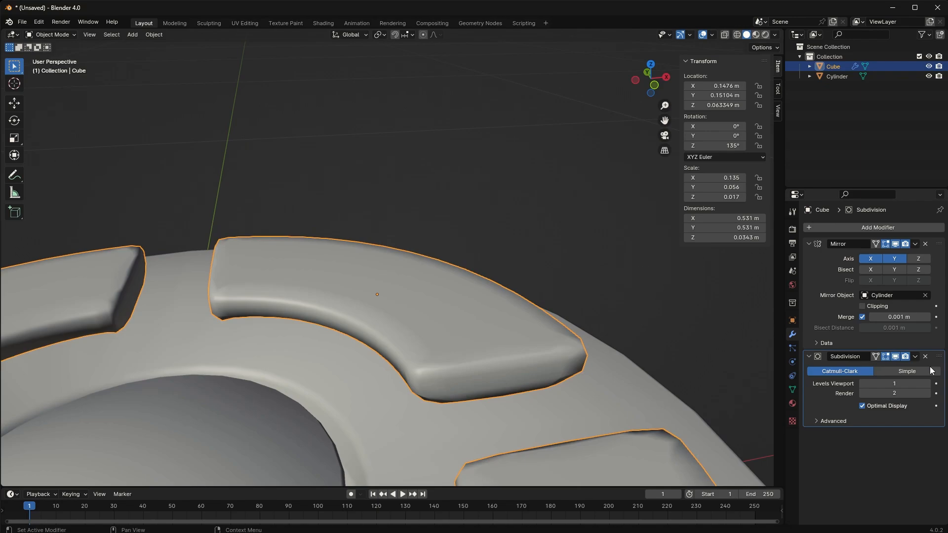
pyautogui.click(914, 371)
pyautogui.moveTo(438, 368); pyautogui.dragTo(472, 356, button='middle')
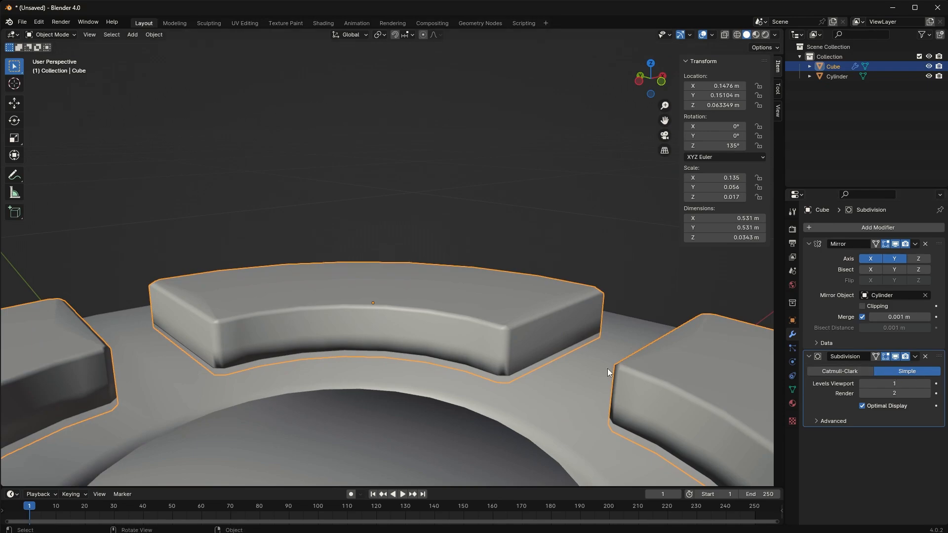
pyautogui.moveTo(573, 321); pyautogui.dragTo(641, 306, button='middle')
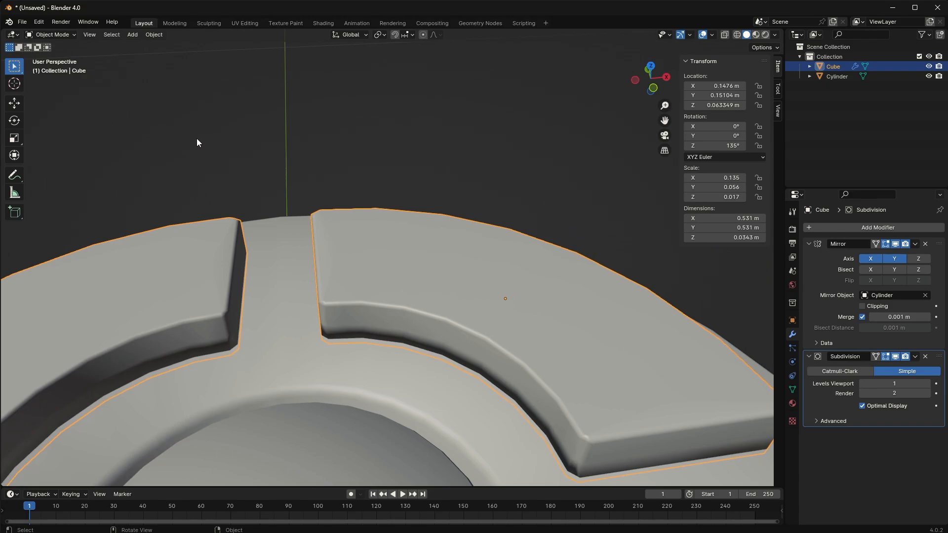
# Apply the pads' Mirror and Subdivision modifiers, and open their mesh in Edit Mode from the top view.
pyautogui.click(916, 244)
pyautogui.click(914, 244)
pyautogui.click(903, 256)
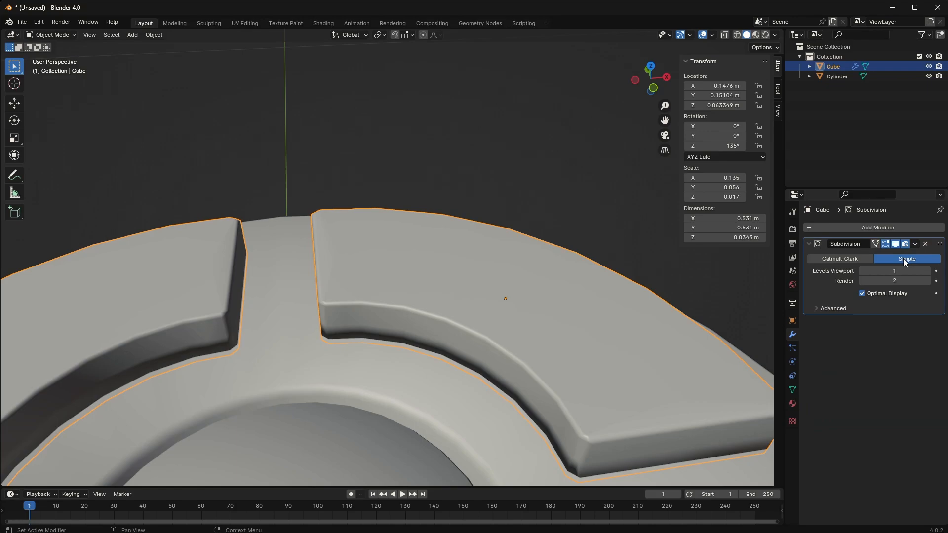
pyautogui.click(916, 244)
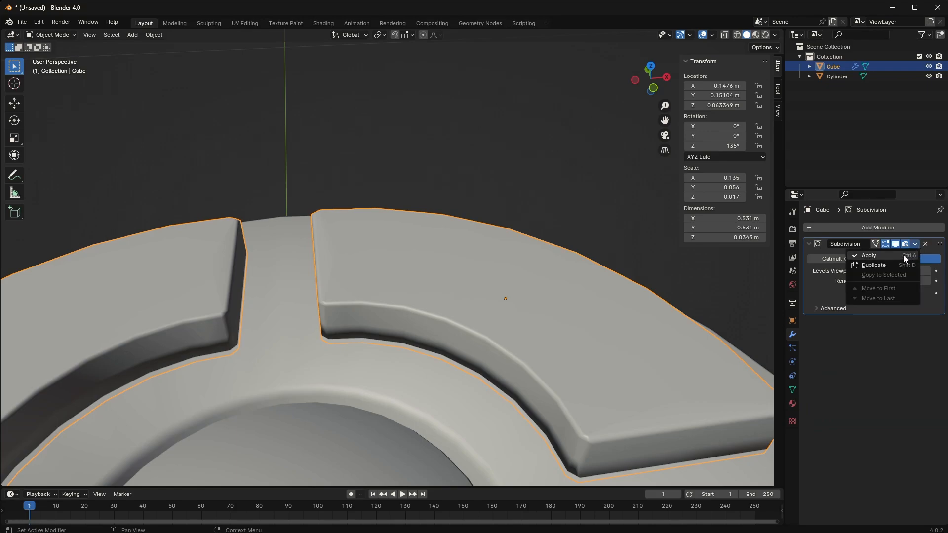
pyautogui.click(902, 255)
pyautogui.moveTo(548, 284); pyautogui.dragTo(507, 245, button='middle')
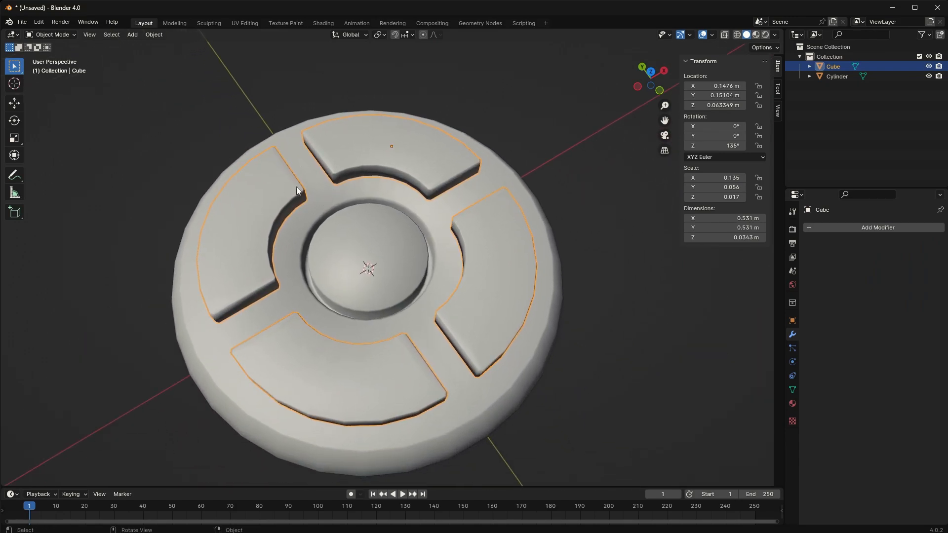
pyautogui.press('Tab')
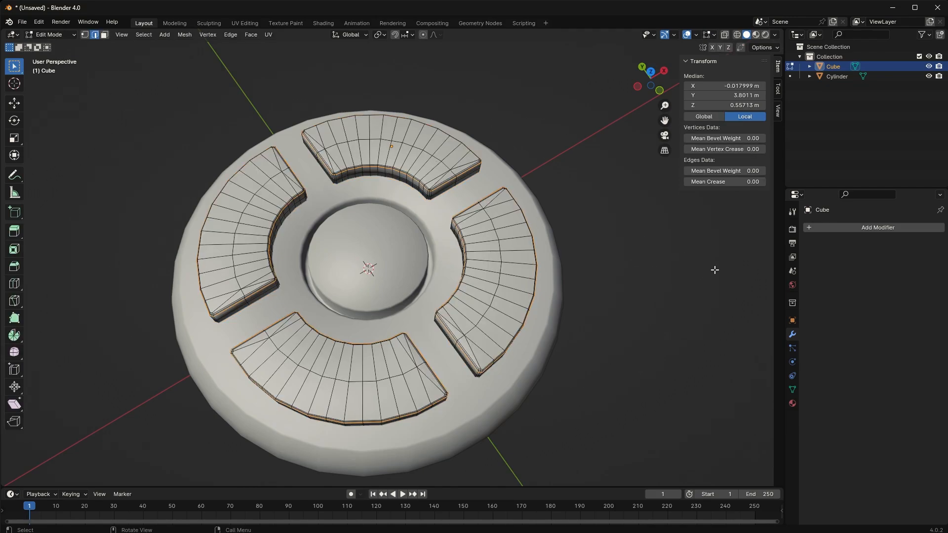
pyautogui.press('KP_7')
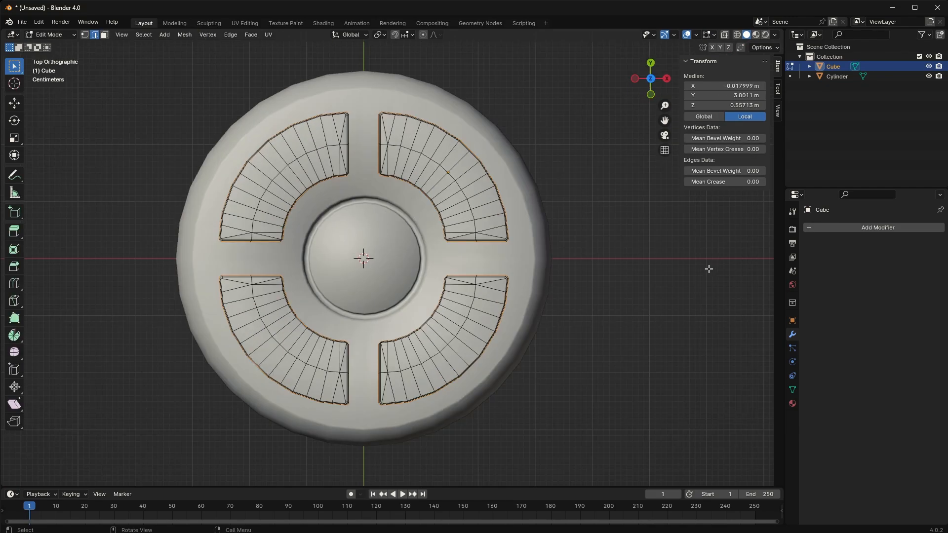
# Try to separate the pad in the -X, +Y quadrant by selecting only its visible geometry, and undo it.
pyautogui.moveTo(161, 77); pyautogui.dragTo(360, 252)
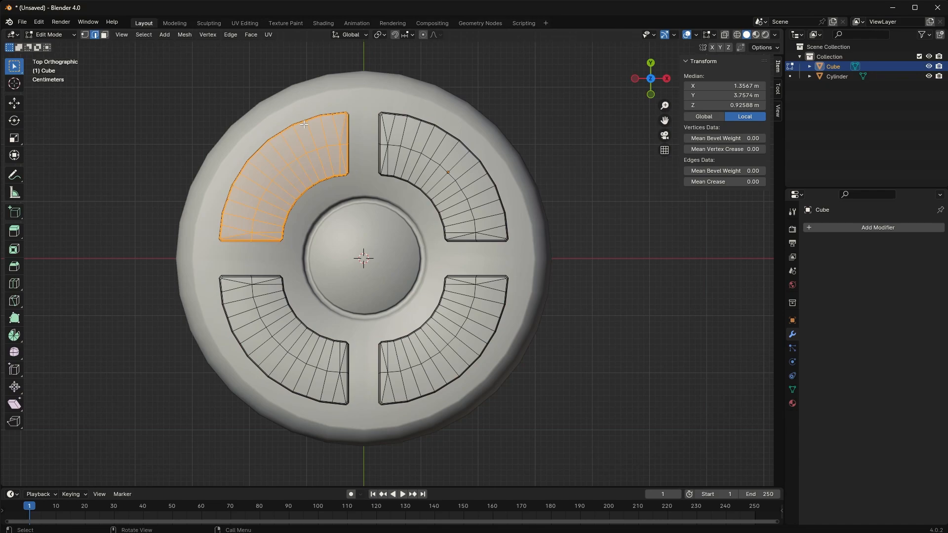
pyautogui.press('p')
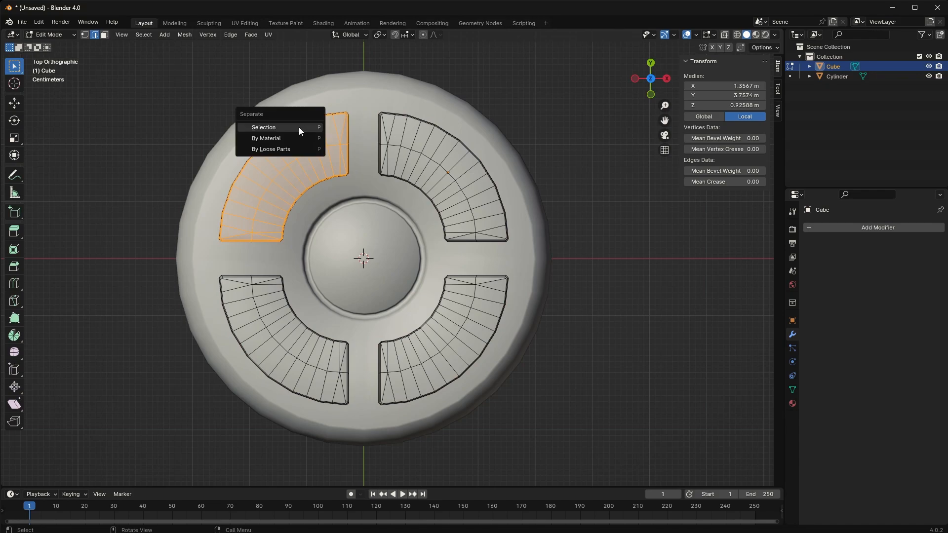
pyautogui.click(275, 129)
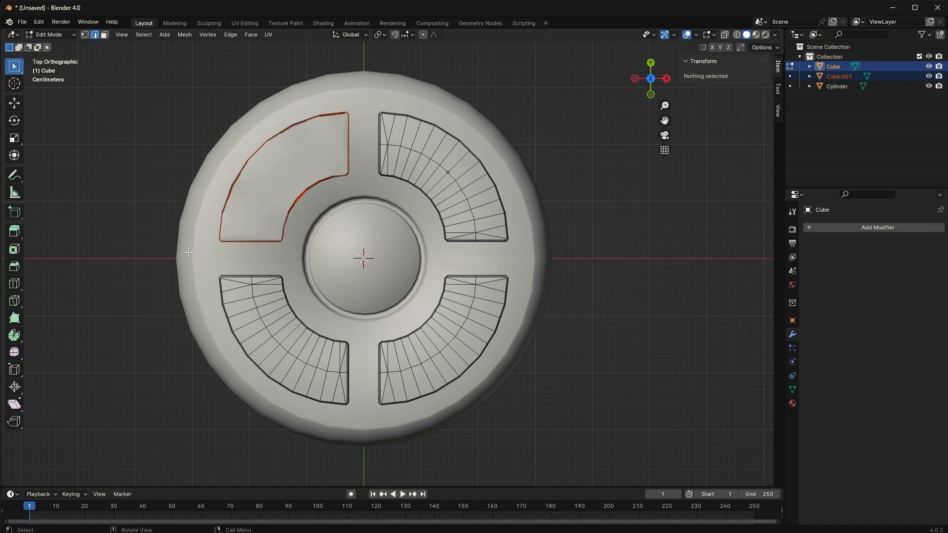
pyautogui.hotkey('ctrl', 'z')
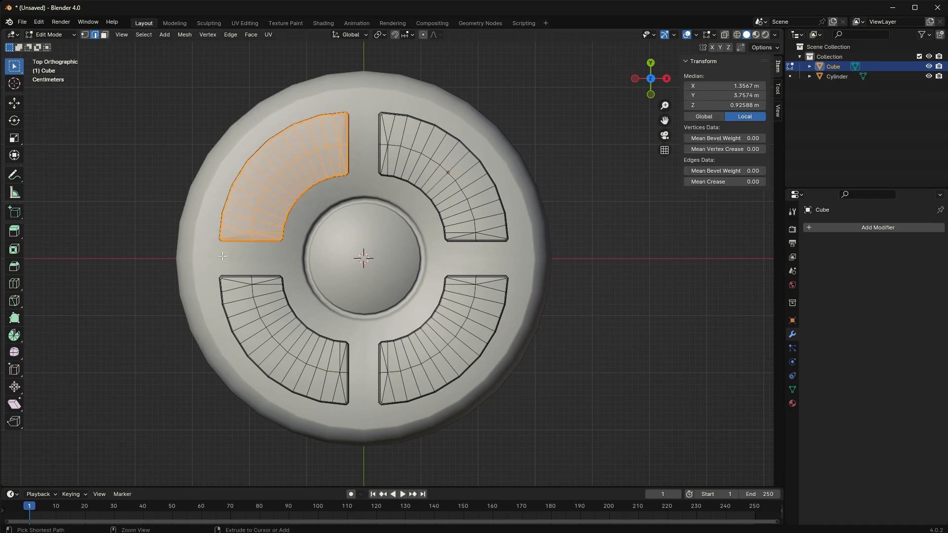
pyautogui.hotkey('ctrl', 'z')
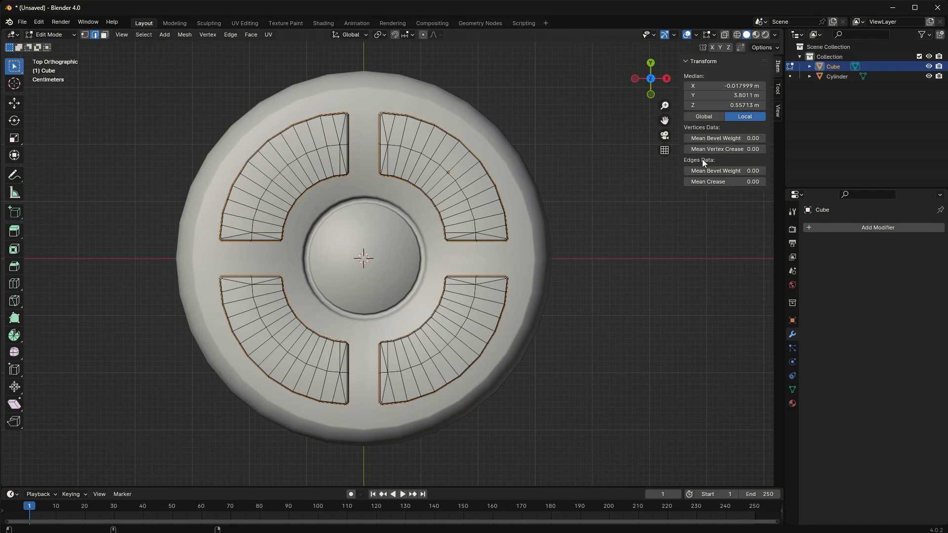
# Turn on X-ray, select all geometry of the pad in the -X, +Y quadrant, and separate it into its own object.
pyautogui.click(725, 34)
pyautogui.hotkey('alt', 'z')
pyautogui.hotkey('alt', 'z')
pyautogui.moveTo(175, 77); pyautogui.dragTo(363, 257)
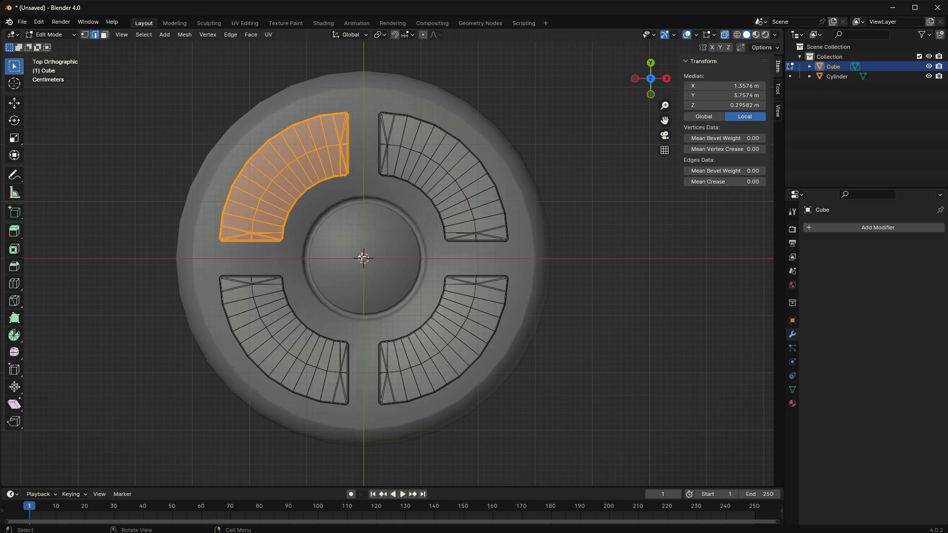
pyautogui.press('p')
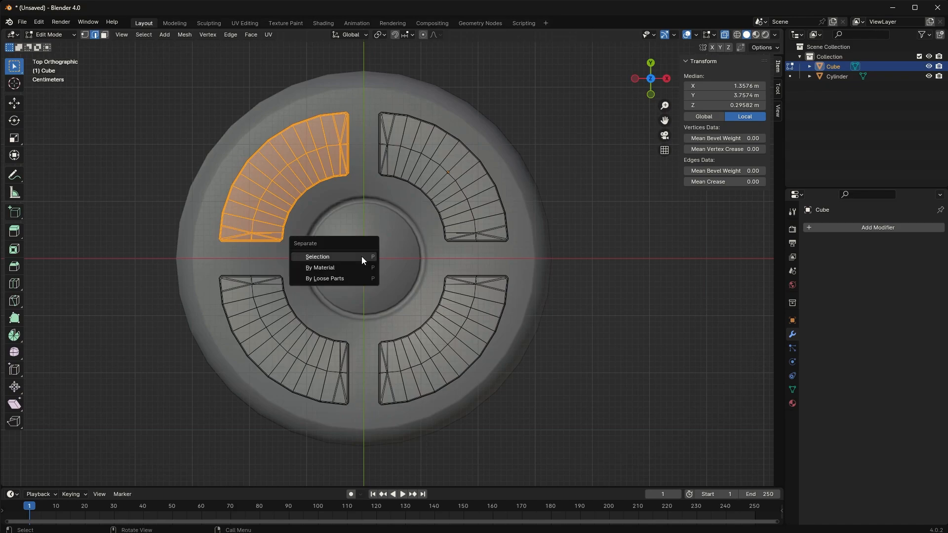
pyautogui.click(361, 256)
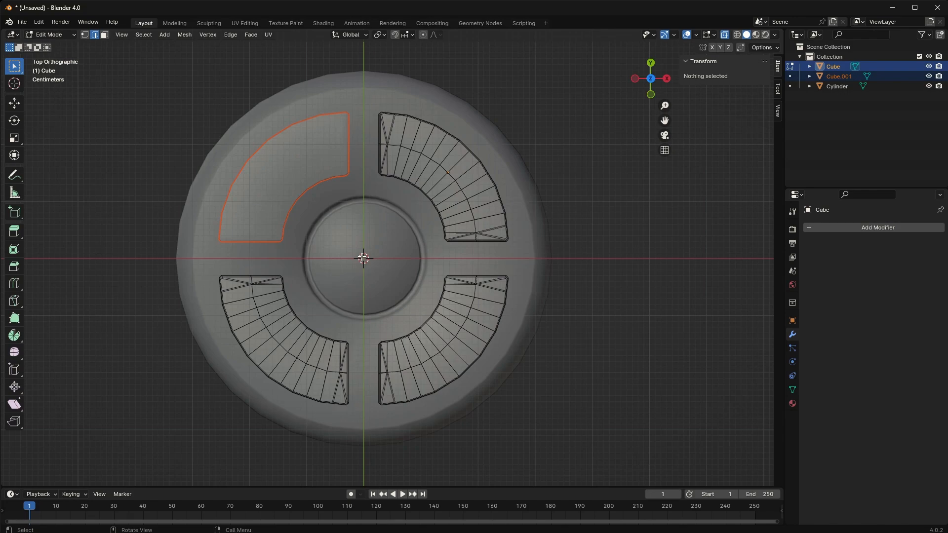
# Separate each of the two pads on the +X side into its own object, and return to Object Mode.
pyautogui.moveTo(372, 98); pyautogui.dragTo(544, 258)
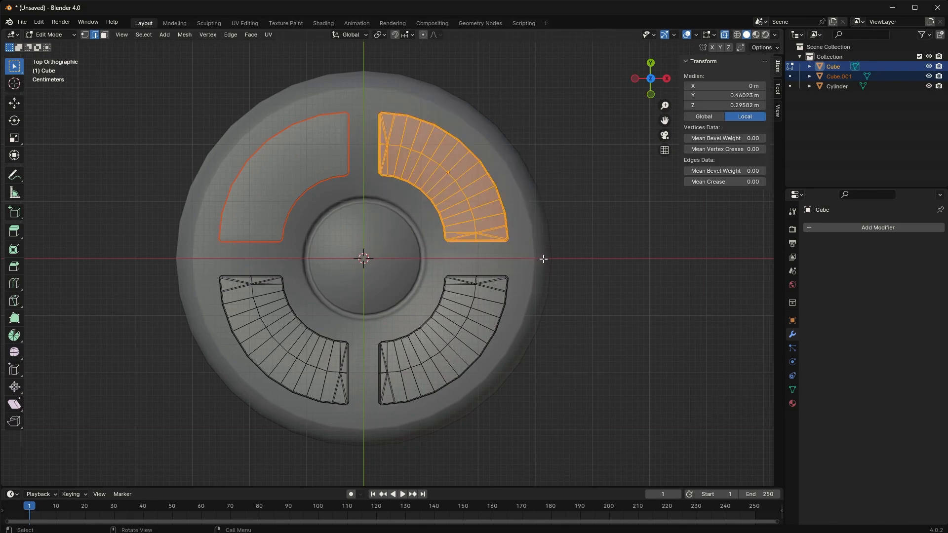
pyautogui.press('p')
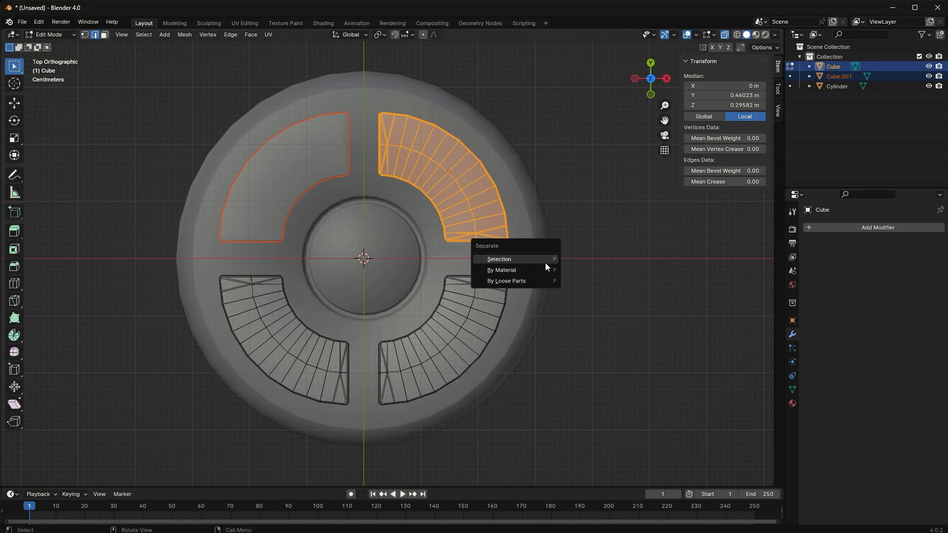
pyautogui.click(545, 263)
pyautogui.moveTo(365, 261); pyautogui.dragTo(562, 414)
pyautogui.press('p')
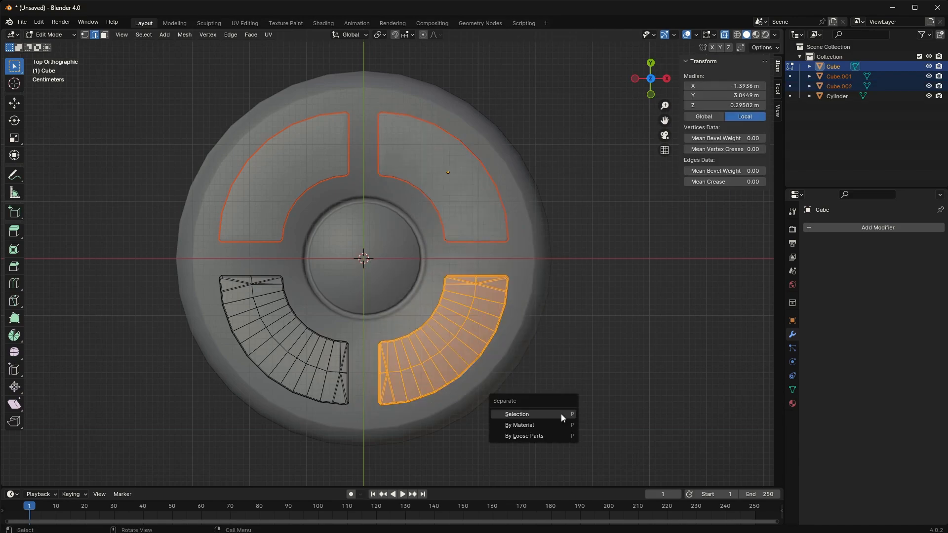
pyautogui.click(561, 413)
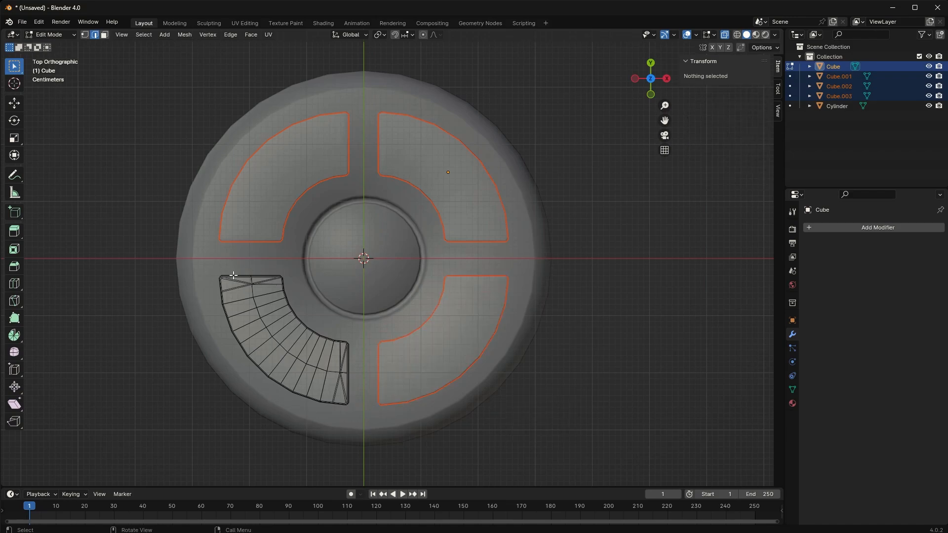
pyautogui.moveTo(193, 256); pyautogui.dragTo(396, 432)
pyautogui.click(299, 429)
pyautogui.press('Tab')
# Select all four pads and lower them together along Z into the case, to a Z location of about 0.0489 m.
pyautogui.moveTo(265, 425); pyautogui.dragTo(309, 325, button='middle')
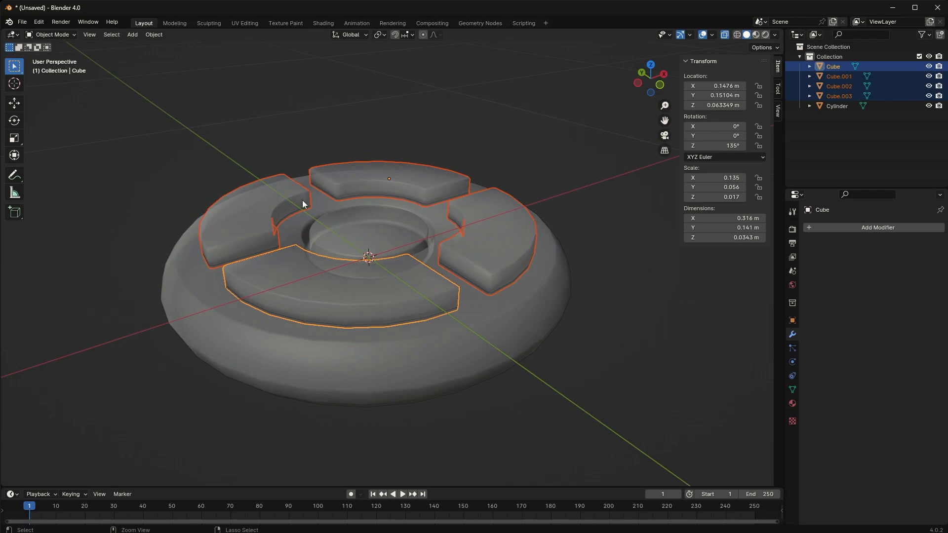
pyautogui.keyDown('shift'); pyautogui.click(271, 205); pyautogui.keyUp('shift')
pyautogui.click(367, 182)
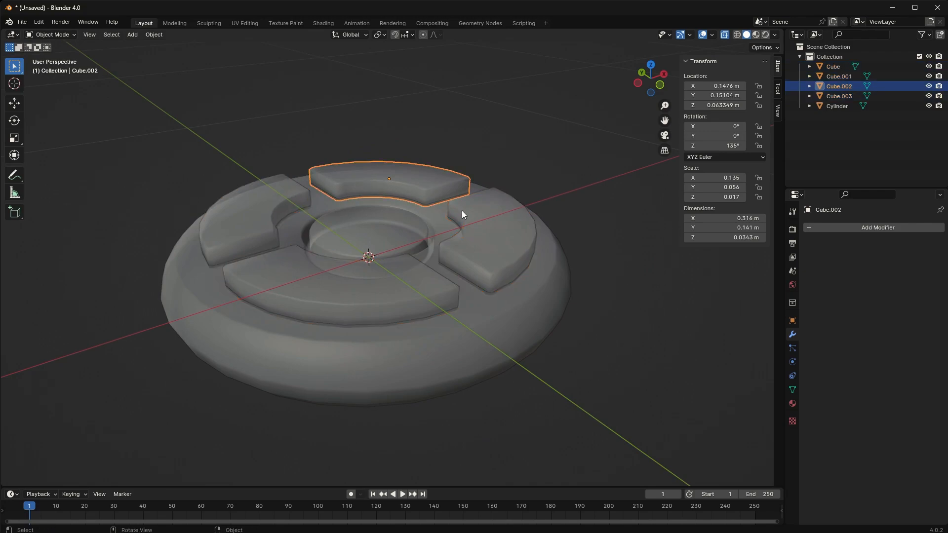
pyautogui.keyDown('shift'); pyautogui.click(484, 242); pyautogui.keyUp('shift')
pyautogui.keyDown('shift'); pyautogui.click(345, 282); pyautogui.keyUp('shift')
pyautogui.keyDown('shift'); pyautogui.click(242, 219); pyautogui.keyUp('shift')
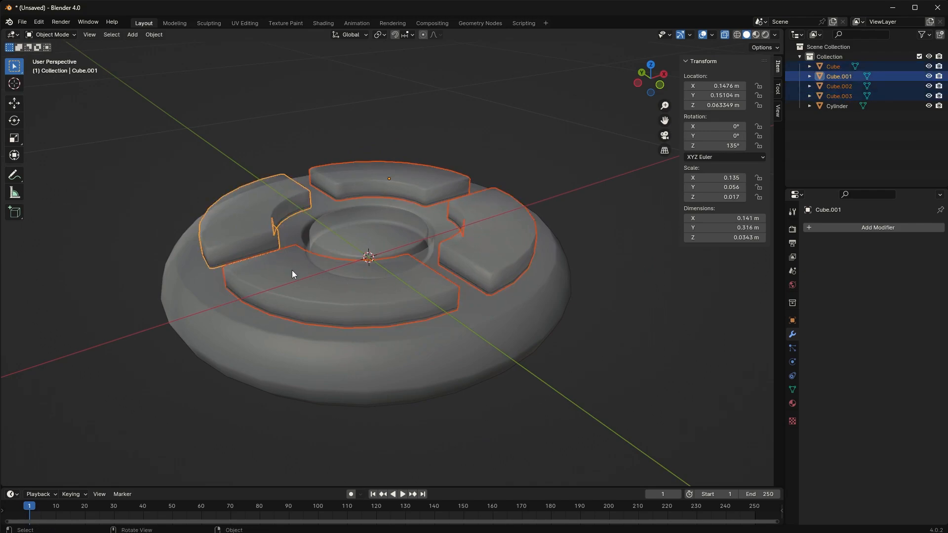
pyautogui.press('g')
pyautogui.press('z')
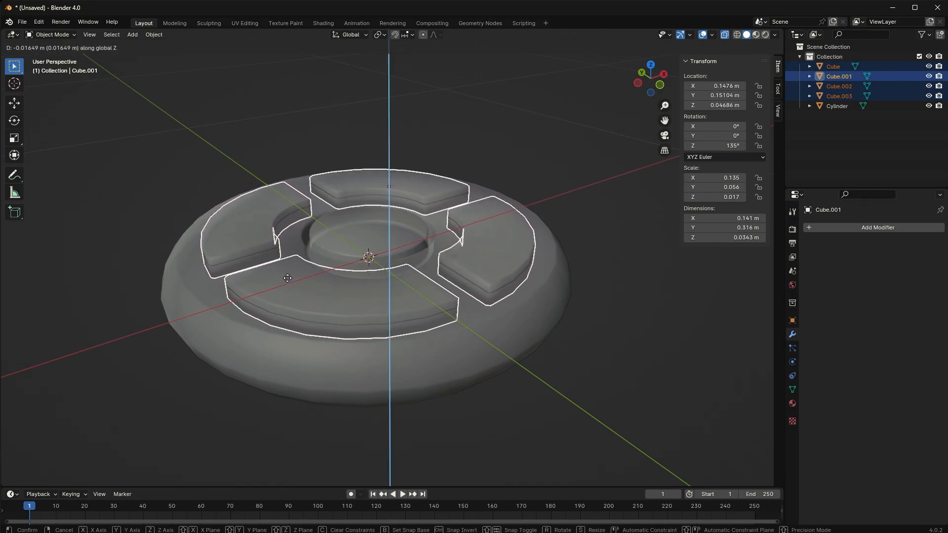
pyautogui.click(286, 277)
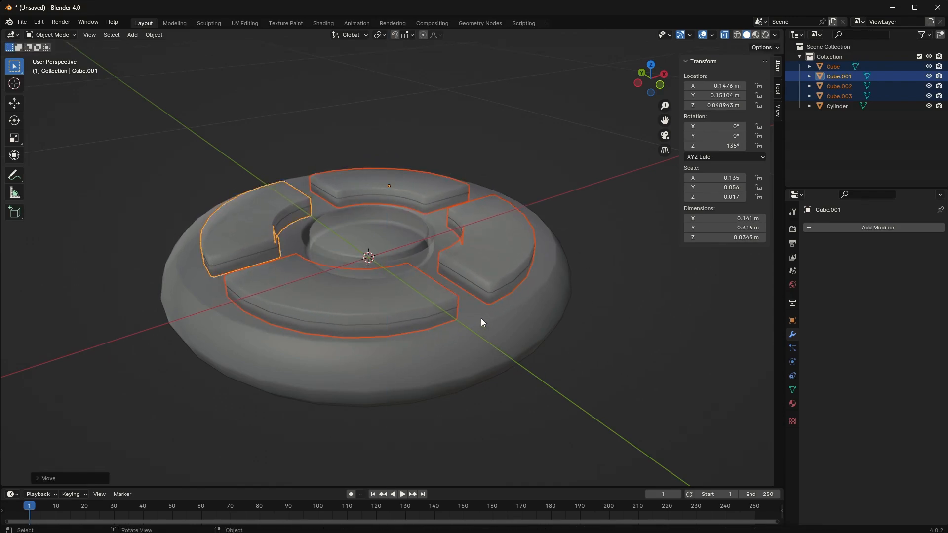
# Deselect everything, turn off X-ray, and view the lowered pads on the case from another side.
pyautogui.hotkey('alt', 'a')
pyautogui.moveTo(519, 347); pyautogui.dragTo(386, 397, button='middle')
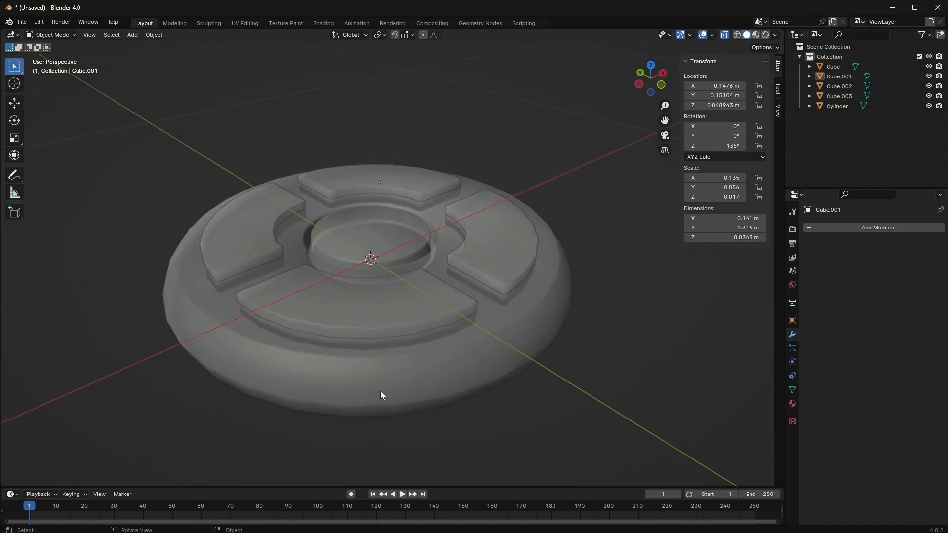
pyautogui.hotkey('alt', 'z')
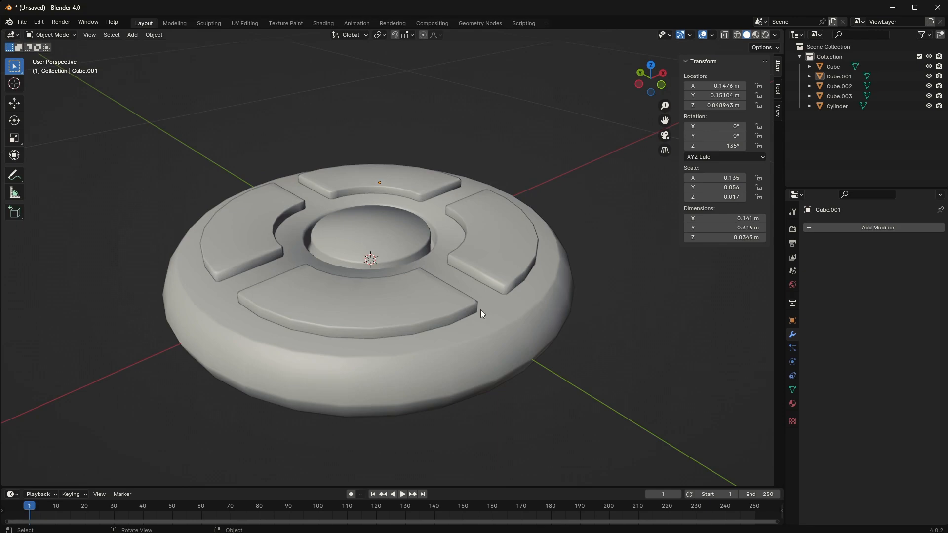
pyautogui.moveTo(475, 238); pyautogui.dragTo(394, 202, button='middle')
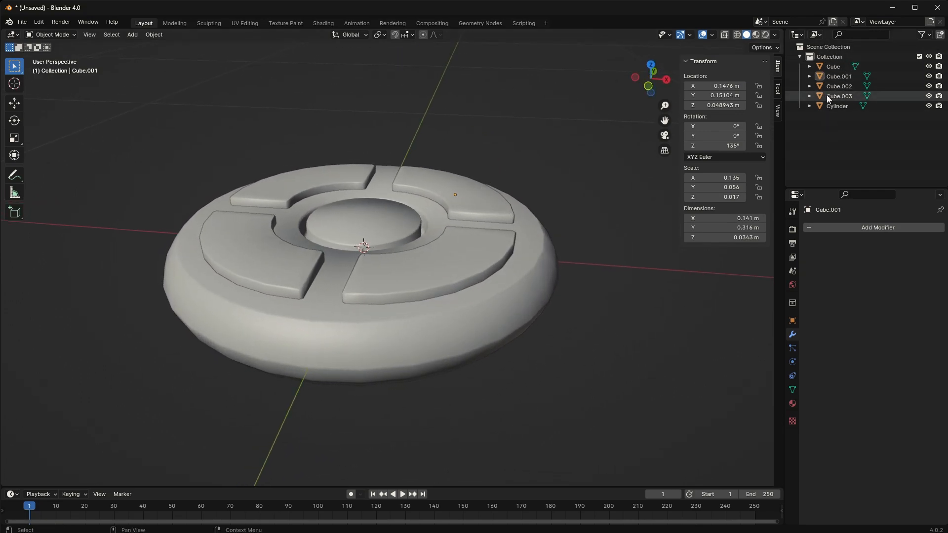
# Rename the collection holding the pads and case as Simon Mesh.
pyautogui.click(825, 55)
pyautogui.doubleClick(825, 55)
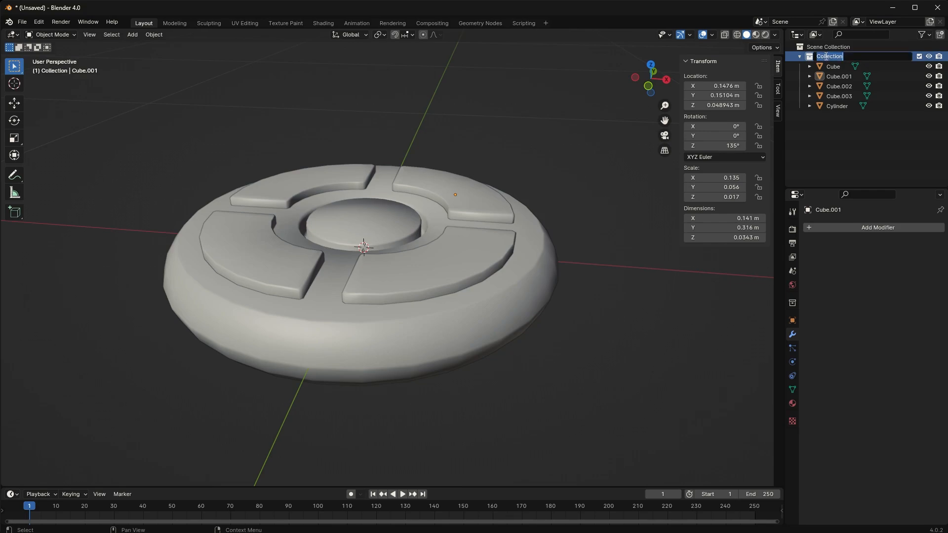
pyautogui.write('Simpn Mosh')
pyautogui.press('Return')
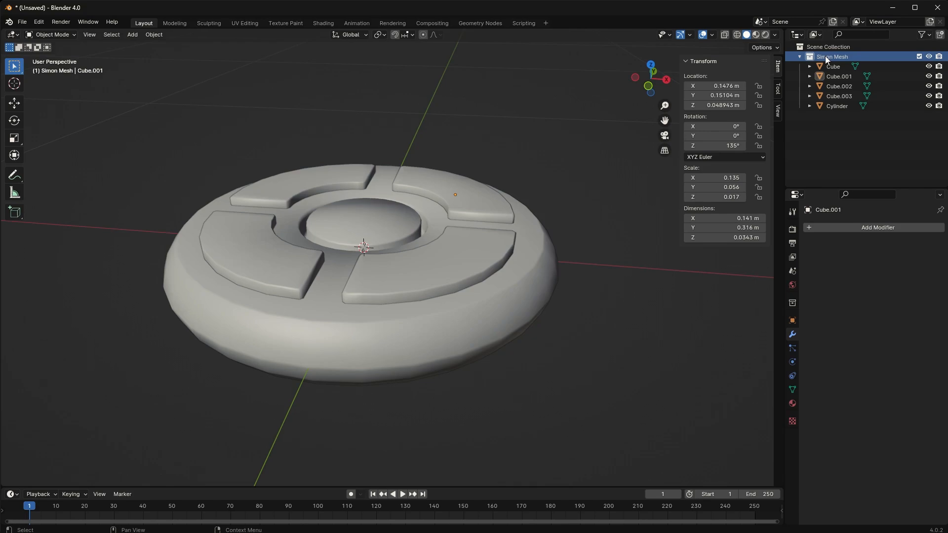
# Rename the Cylinder object as Simon Case.
pyautogui.click(833, 67)
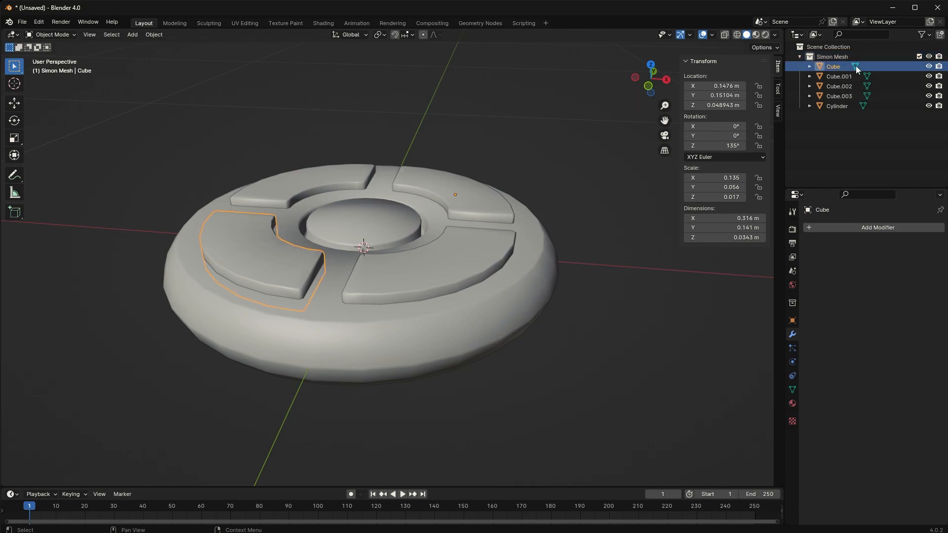
pyautogui.click(849, 106)
pyautogui.press('F2')
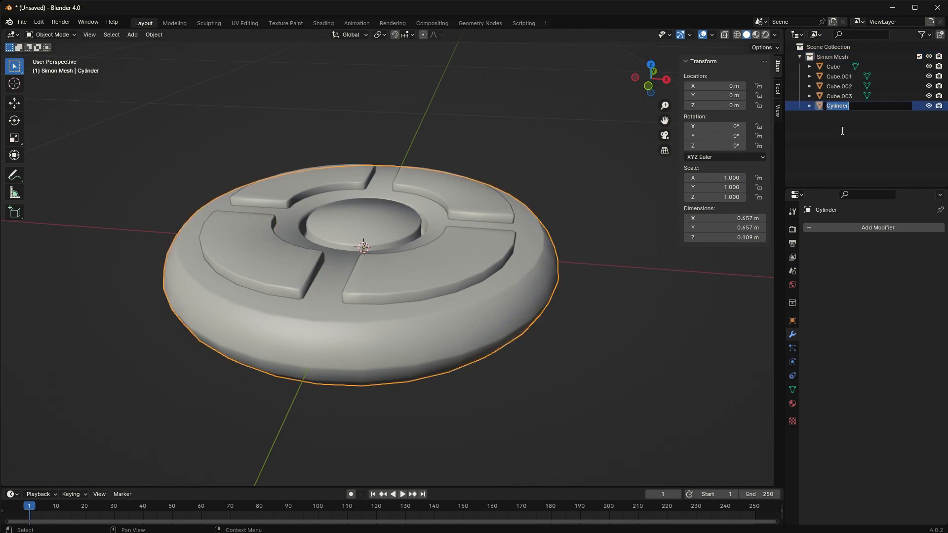
pyautogui.write('Simon Case')
pyautogui.press('Return')
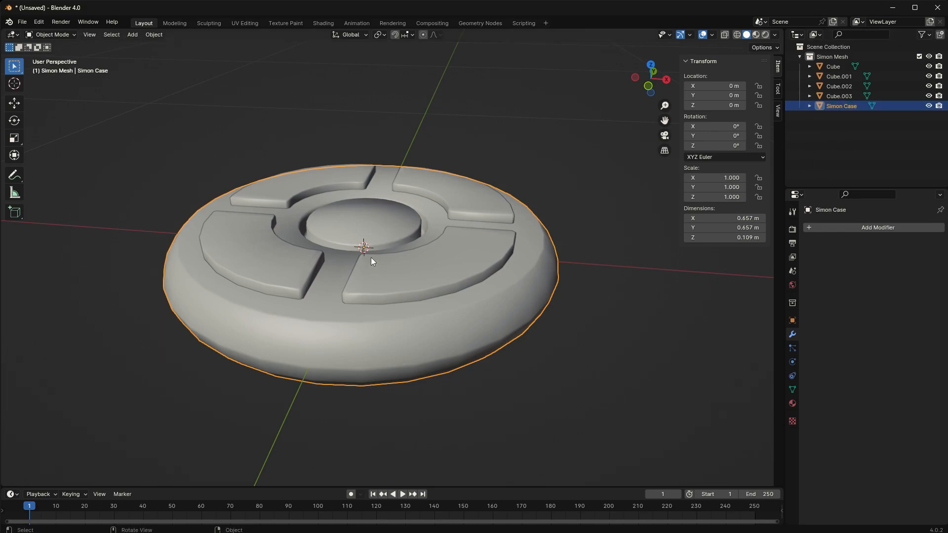
# Select all the top faces of the central disc on Simon Case and separate the selection into its own object.
pyautogui.press('Tab')
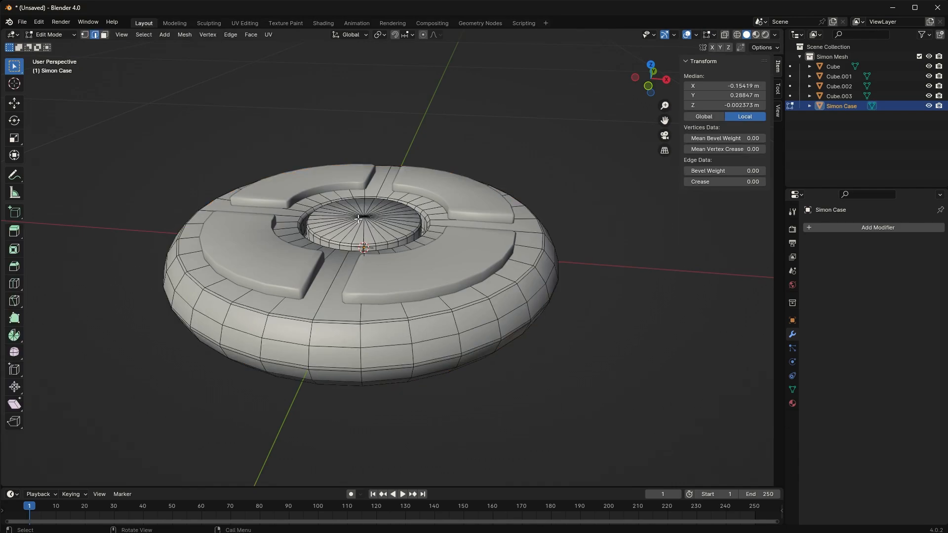
pyautogui.moveTo(358, 223); pyautogui.dragTo(351, 305, button='middle')
pyautogui.scroll(2, 351, 305)
pyautogui.scroll(2, 364, 294)
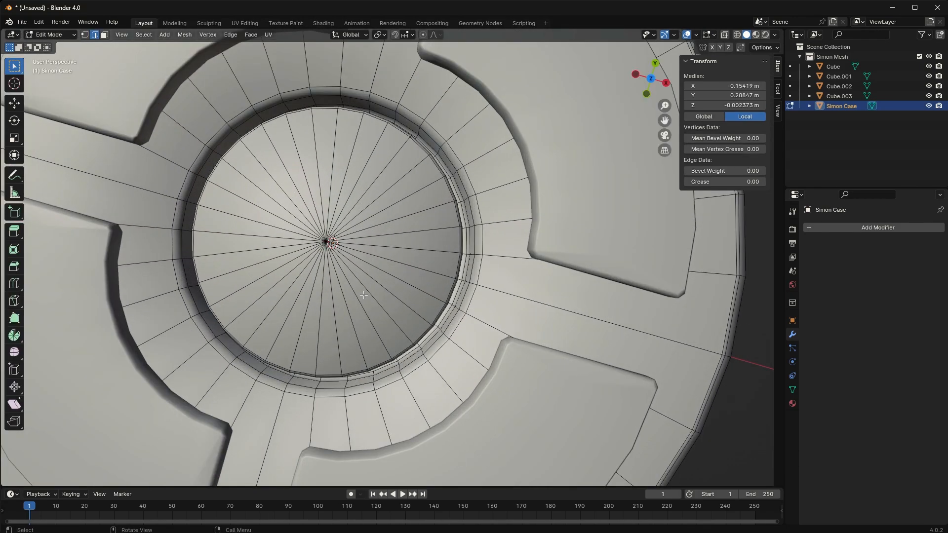
pyautogui.click(250, 202)
pyautogui.click(276, 182)
pyautogui.press('3')
pyautogui.click(252, 209)
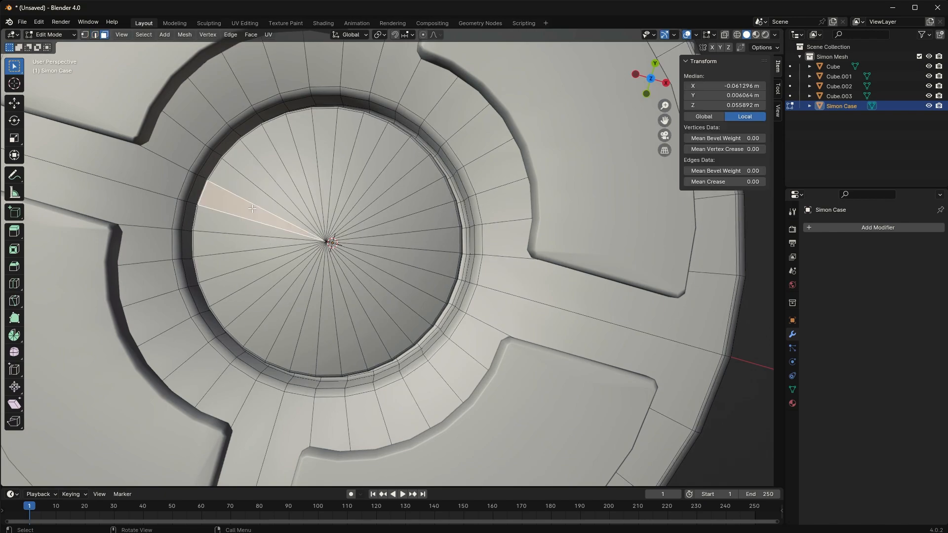
pyautogui.press('1')
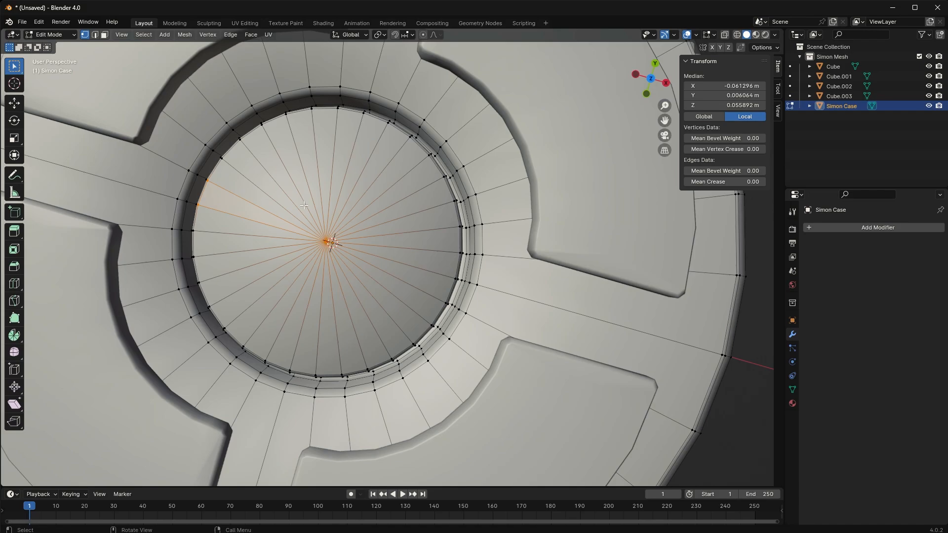
pyautogui.press('3')
pyautogui.moveTo(292, 193); pyautogui.dragTo(364, 274)
pyautogui.moveTo(364, 274); pyautogui.dragTo(280, 253, button='middle')
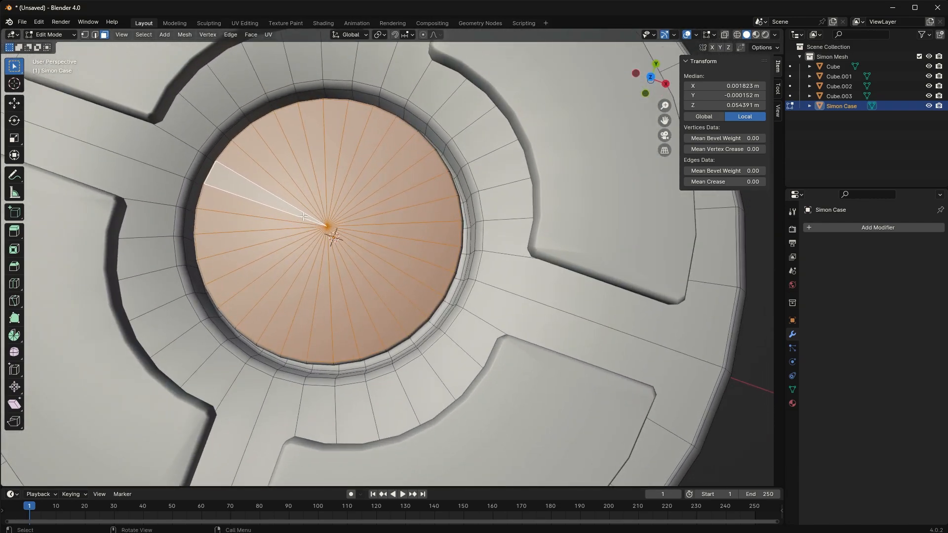
pyautogui.press('p')
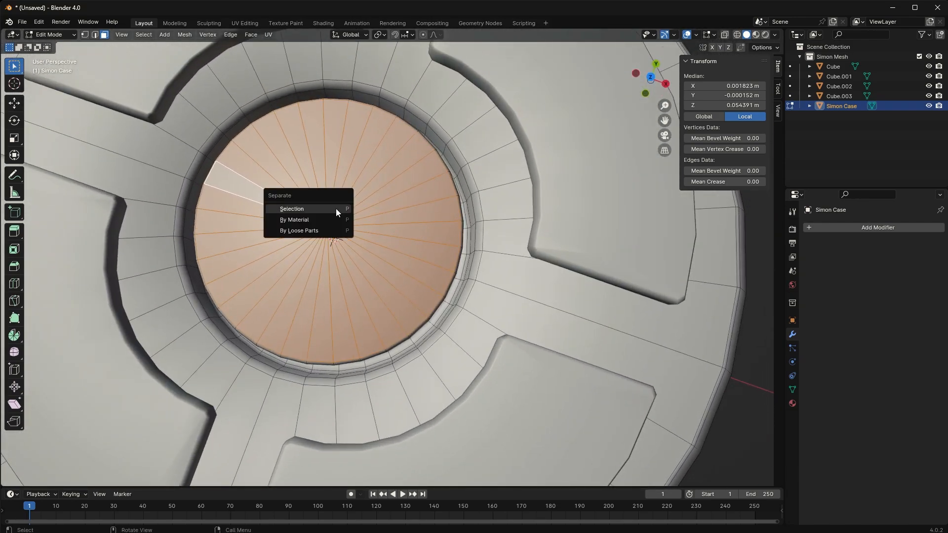
pyautogui.click(336, 208)
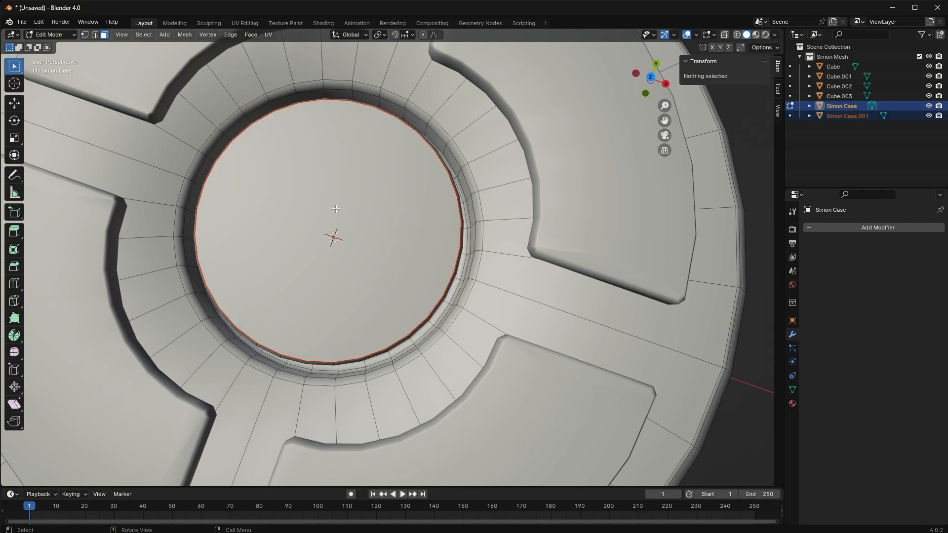
pyautogui.moveTo(304, 279); pyautogui.dragTo(311, 218, button='middle')
pyautogui.scroll(-2, 311, 218)
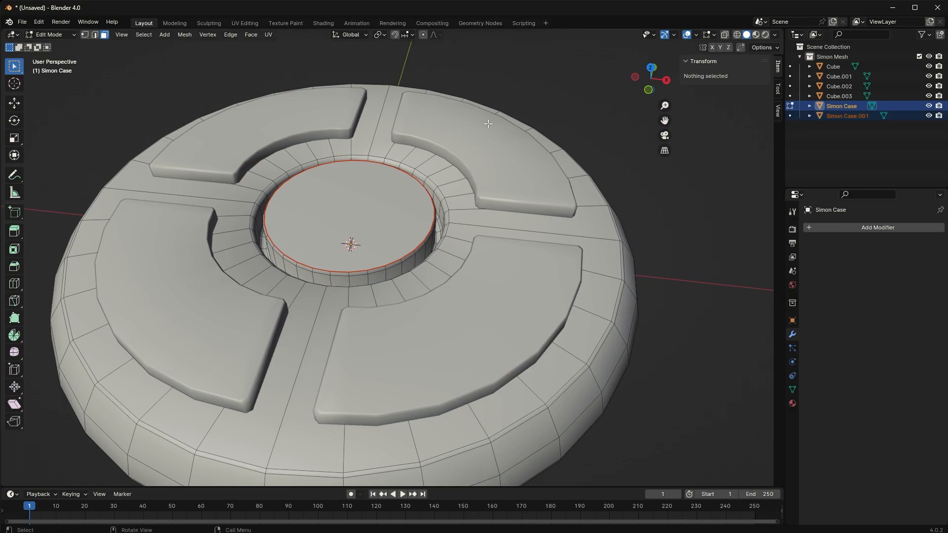
pyautogui.press('Tab')
# Rename the separated disc-top object Simon Case.001 as Center Logo.
pyautogui.click(838, 114)
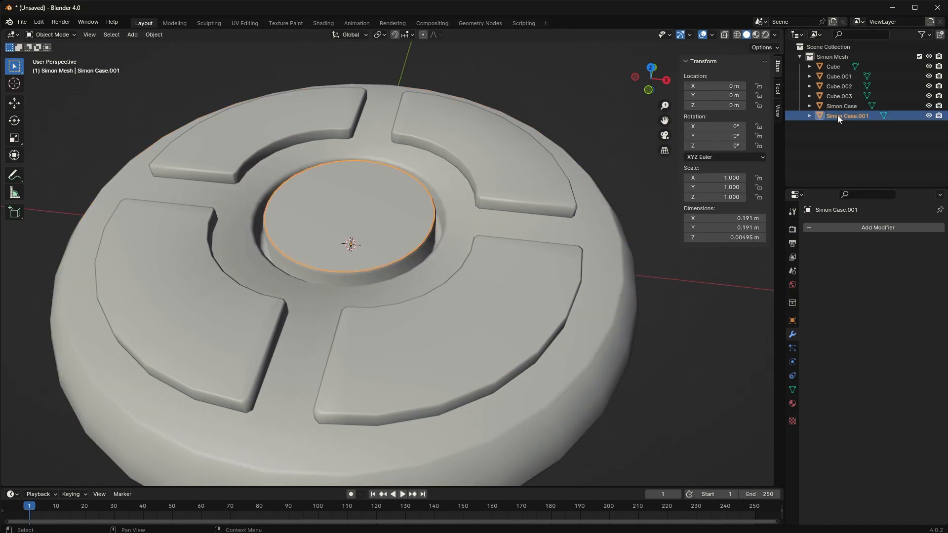
pyautogui.doubleClick(837, 114)
pyautogui.write('Center Logo')
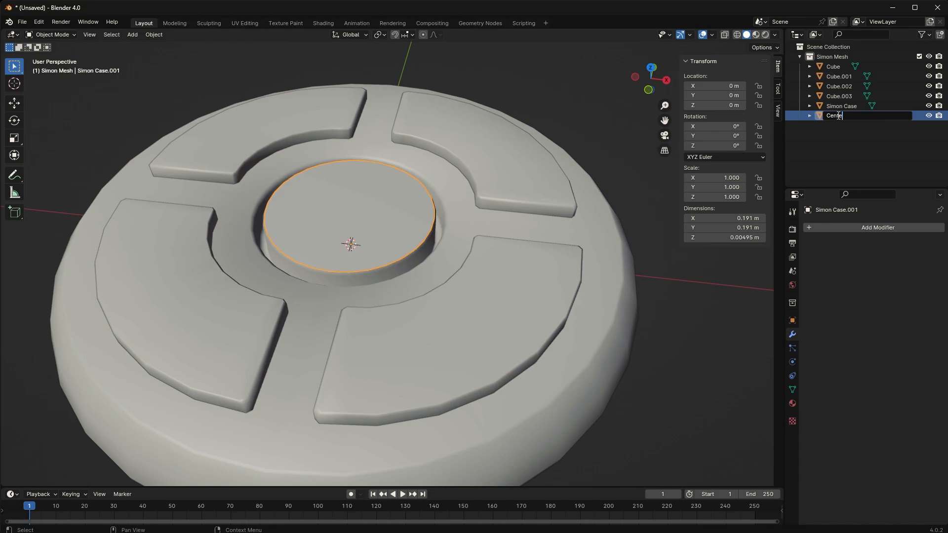
pyautogui.press('Return')
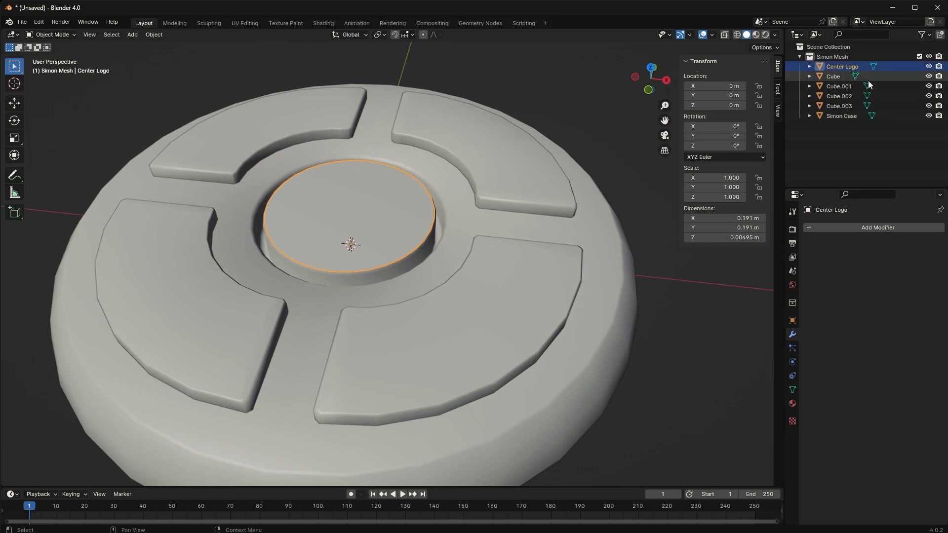
# Rename the pad object Cube as Button 1.
pyautogui.click(839, 78)
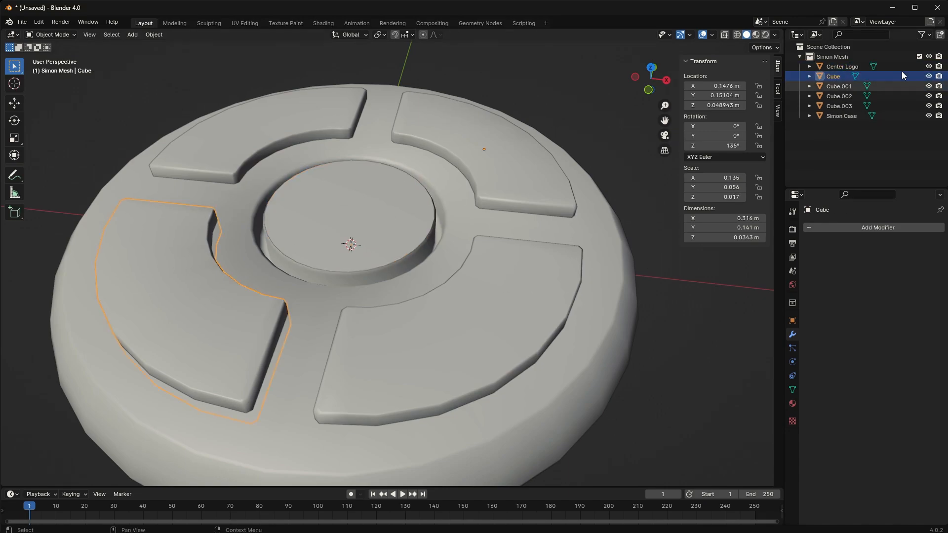
pyautogui.doubleClick(833, 76)
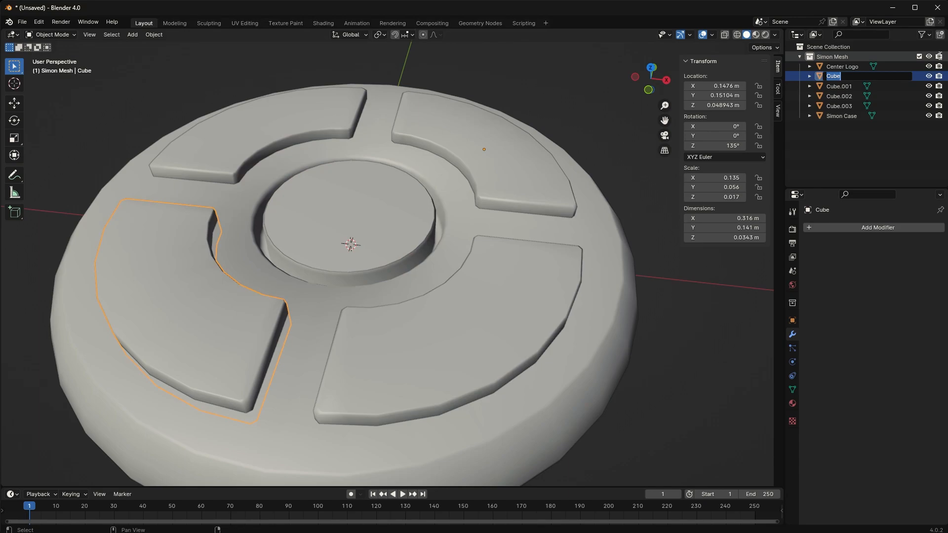
pyautogui.write('Button')
pyautogui.write(' Red')
pyautogui.press('BackSpace')
pyautogui.press('BackSpace')
pyautogui.press('BackSpace')
pyautogui.write('1')
pyautogui.press('Return')
# Rename the pad object Cube.001 as Button 2.
pyautogui.click(844, 79)
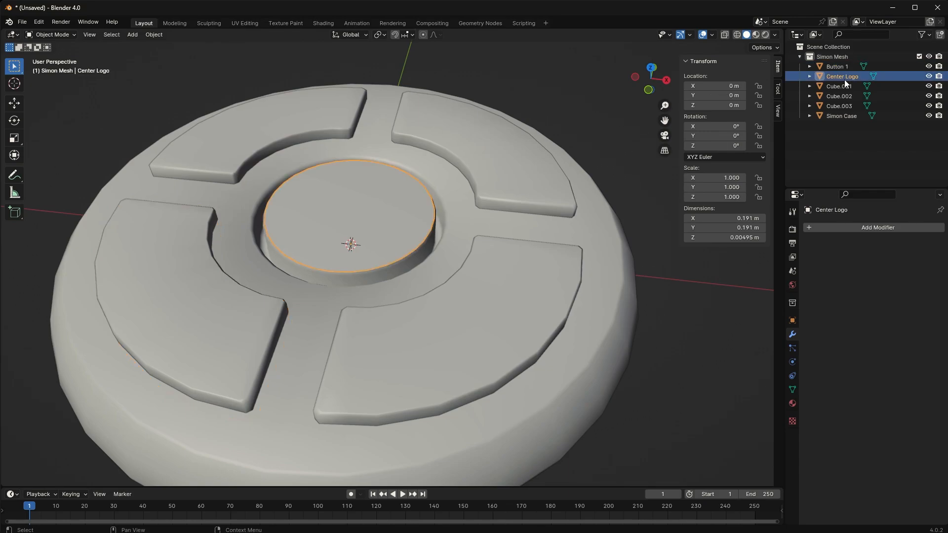
pyautogui.click(839, 87)
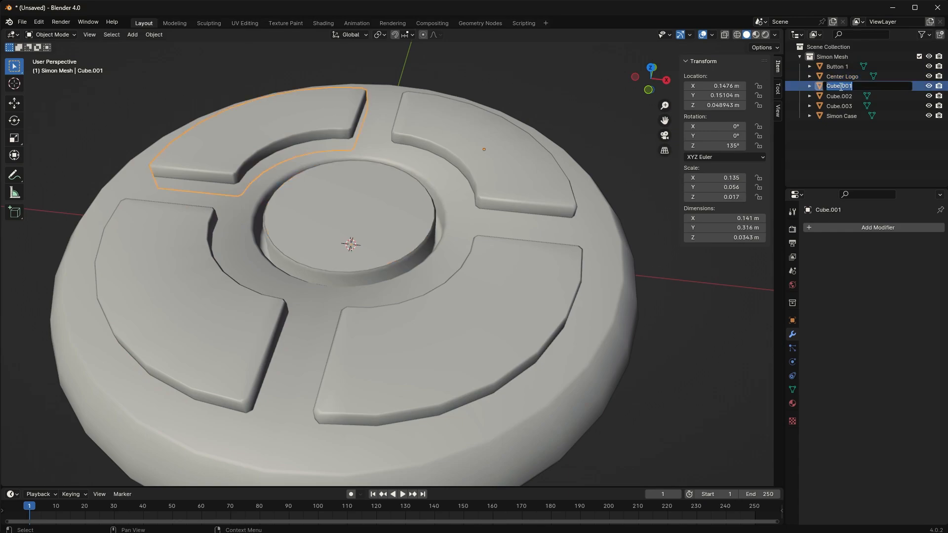
pyautogui.doubleClick(840, 87)
pyautogui.write('Button 2')
pyautogui.press('Return')
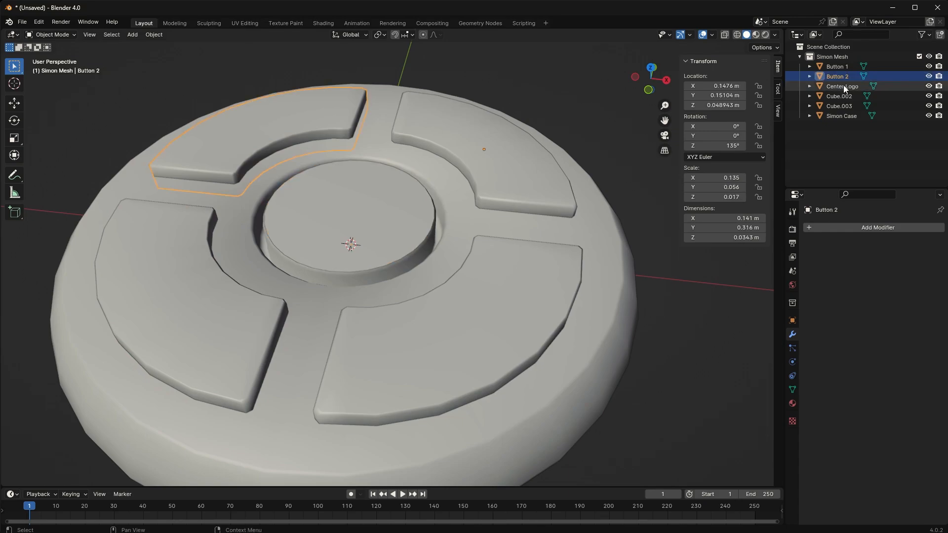
# Rename the pad objects Cube.002 and Cube.003 as Button 3 and Button 4, and deselect everything.
pyautogui.click(843, 96)
pyautogui.doubleClick(845, 96)
pyautogui.write('Button 3')
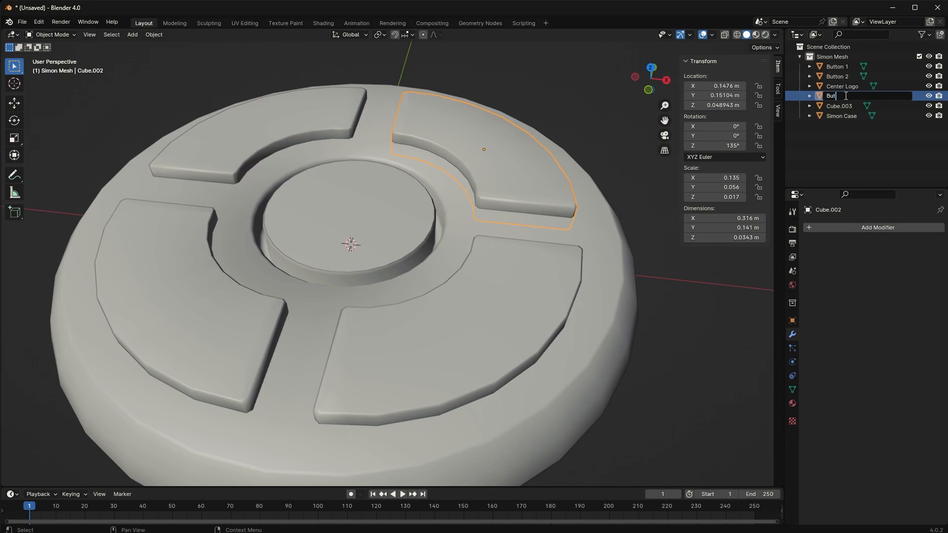
pyautogui.press('Return')
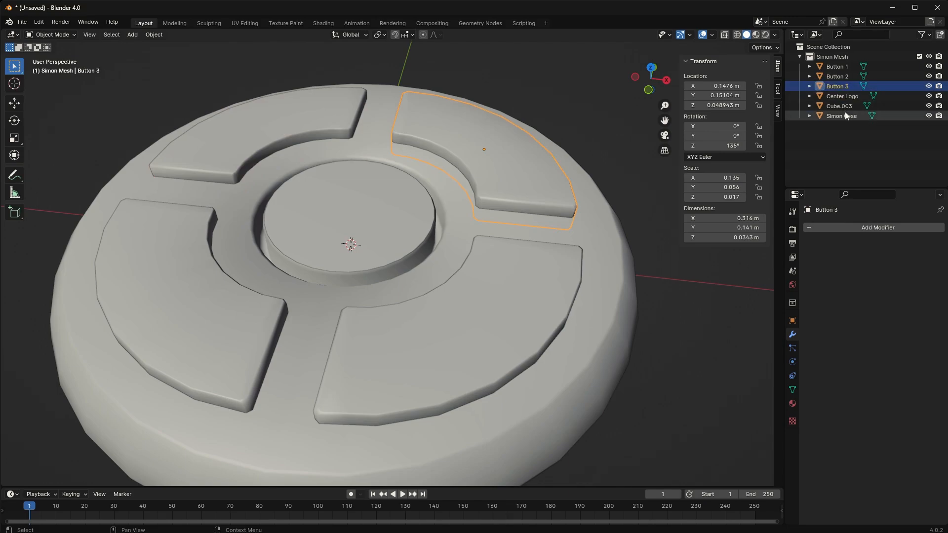
pyautogui.click(846, 106)
pyautogui.doubleClick(846, 106)
pyautogui.write('Button 4')
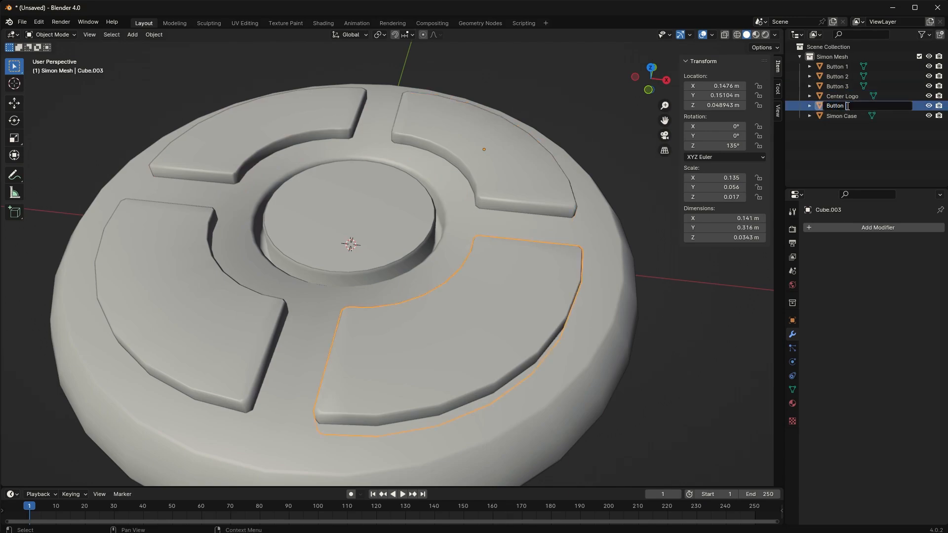
pyautogui.press('Return')
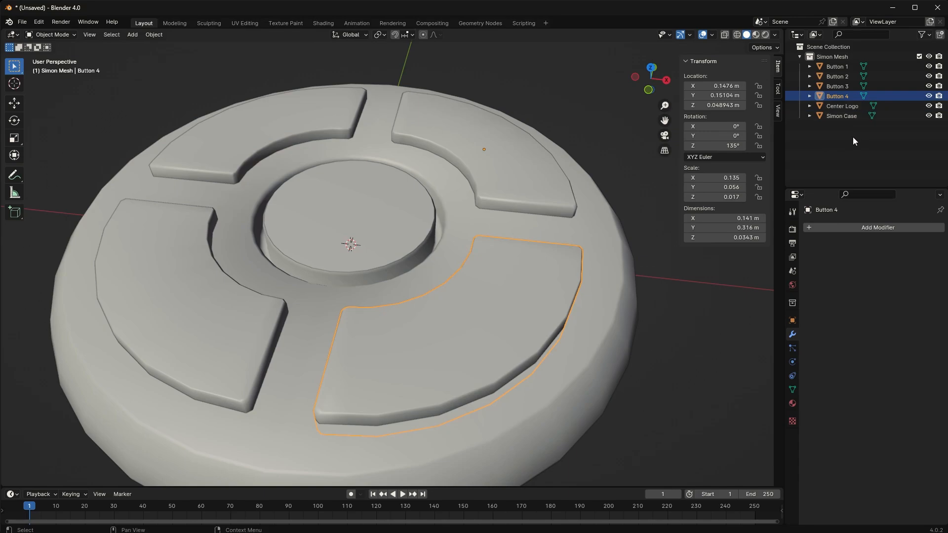
pyautogui.click(855, 124)
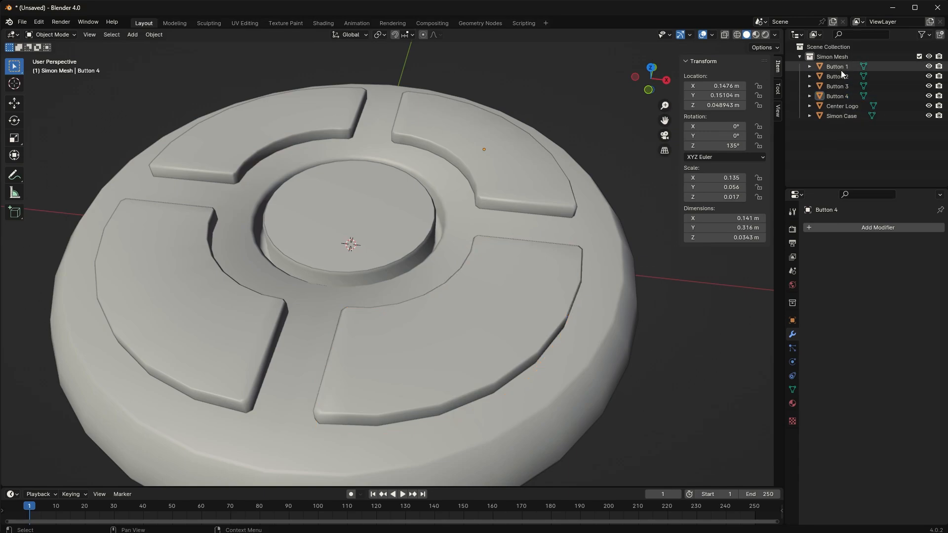
# Create a new material named Button Red on the Button 2 pad and set its base color to red.
pyautogui.moveTo(551, 114); pyautogui.dragTo(523, 137, button='middle')
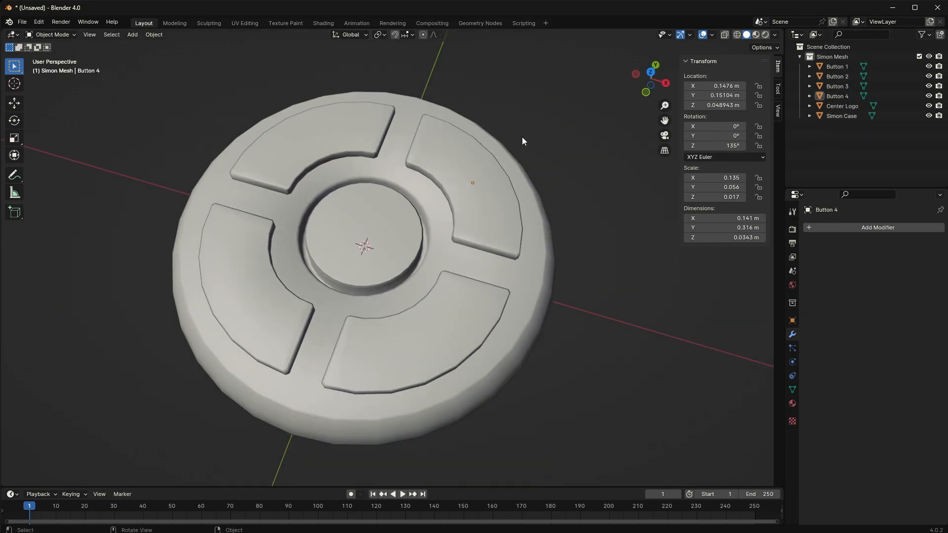
pyautogui.moveTo(426, 233); pyautogui.dragTo(435, 199, button='middle')
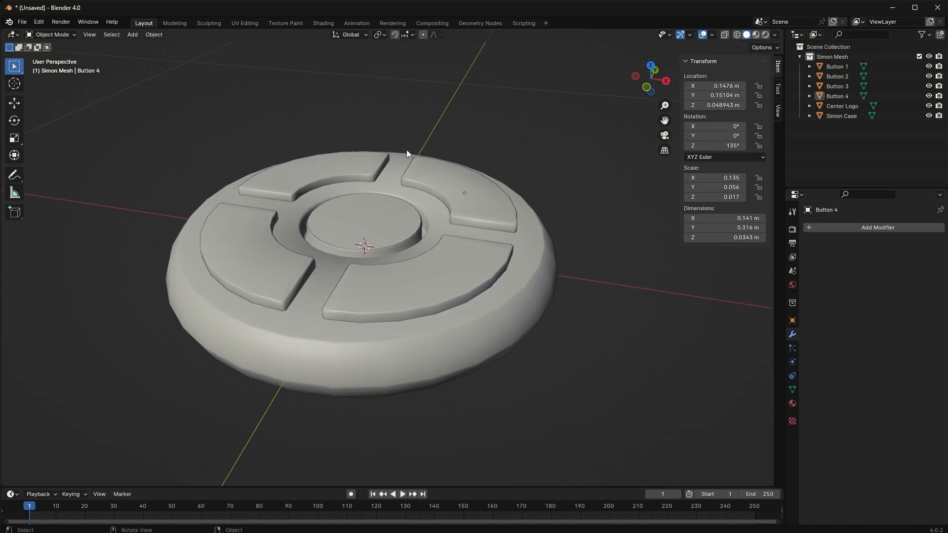
pyautogui.click(291, 176)
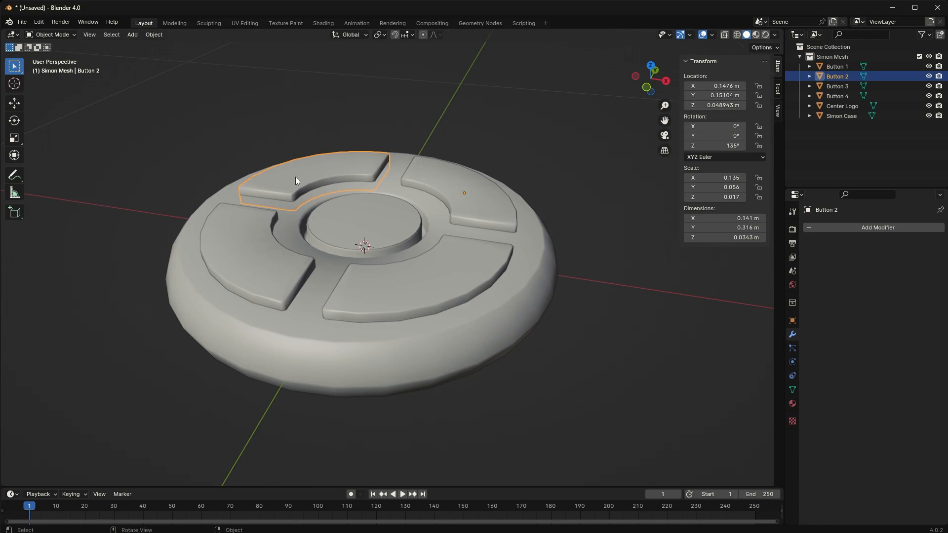
pyautogui.click(793, 403)
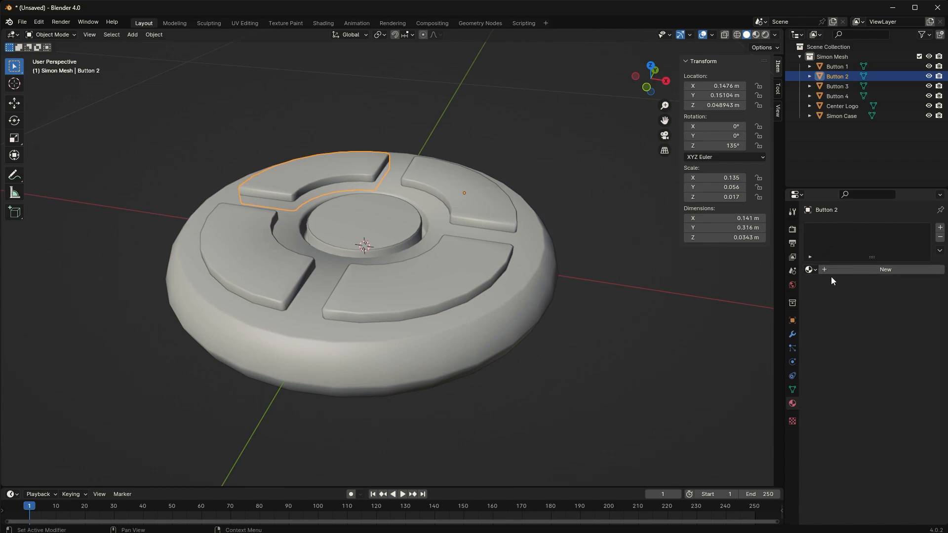
pyautogui.click(871, 270)
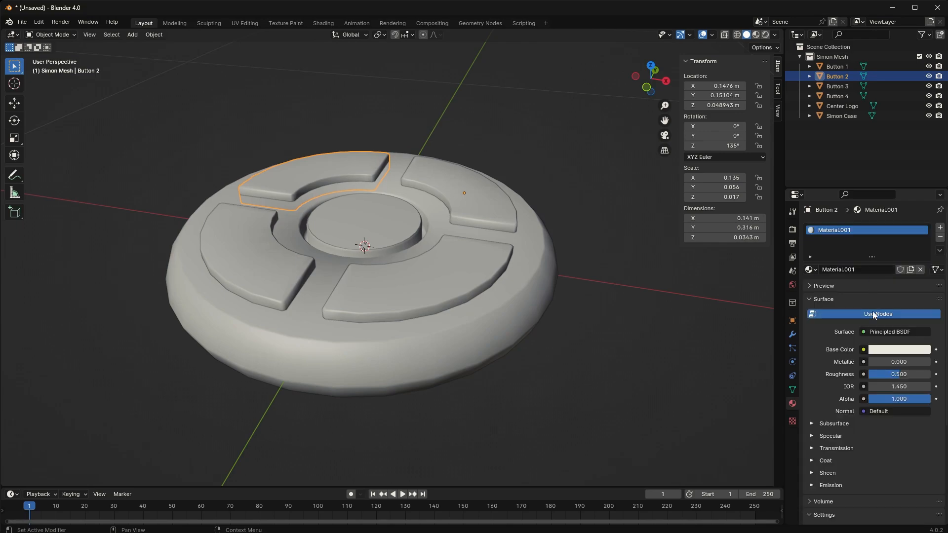
pyautogui.click(868, 269)
pyautogui.write('Button Red')
pyautogui.press('Return')
pyautogui.click(899, 349)
pyautogui.click(884, 349)
pyautogui.click(874, 281)
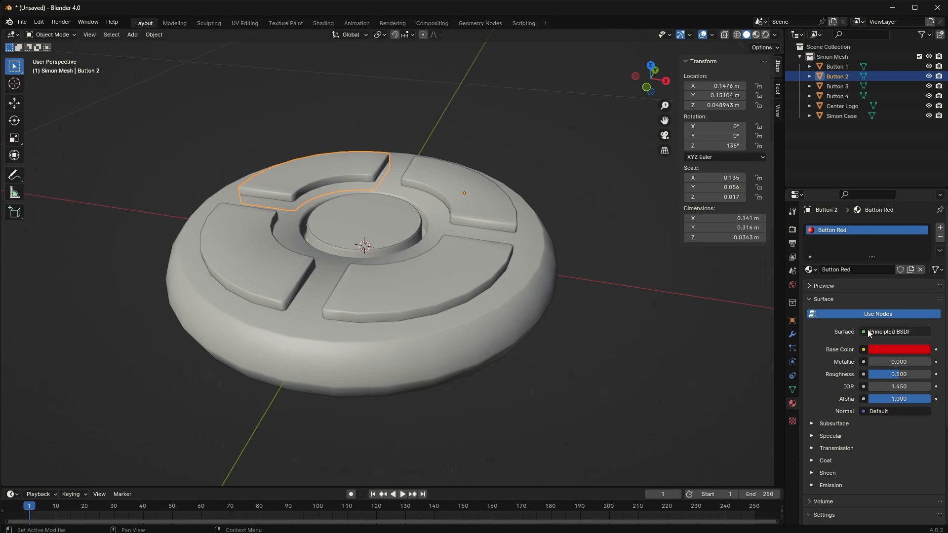
pyautogui.click(816, 270)
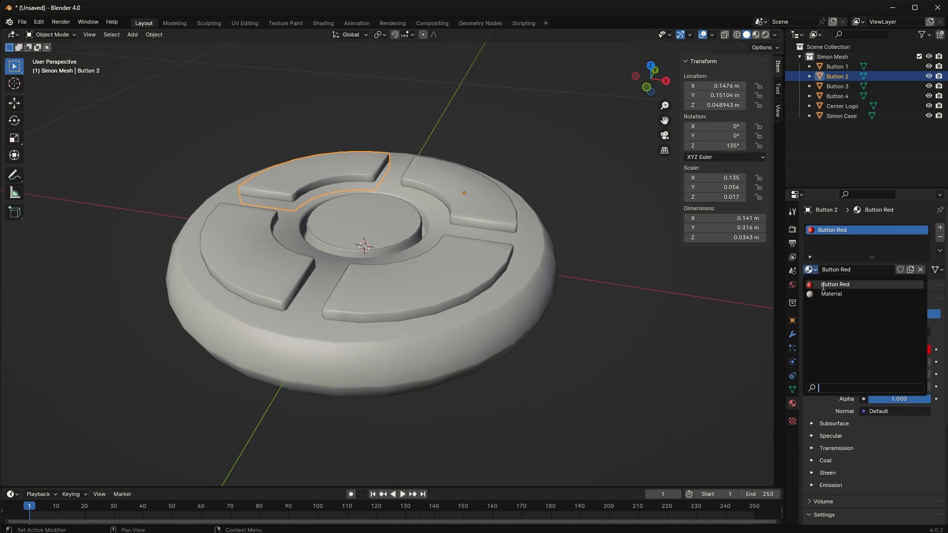
pyautogui.click(823, 286)
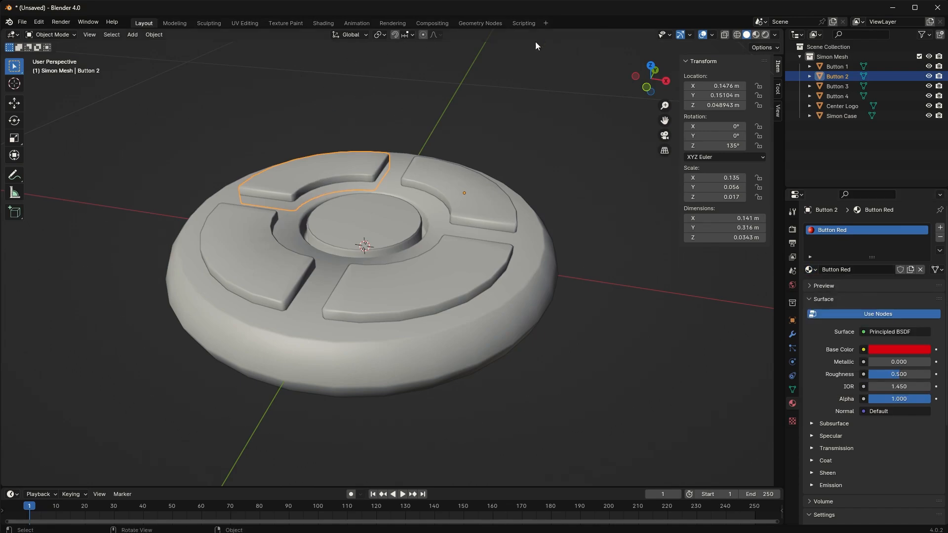
# Compare the viewport shading modes and leave the viewport in Material Preview.
pyautogui.click(756, 34)
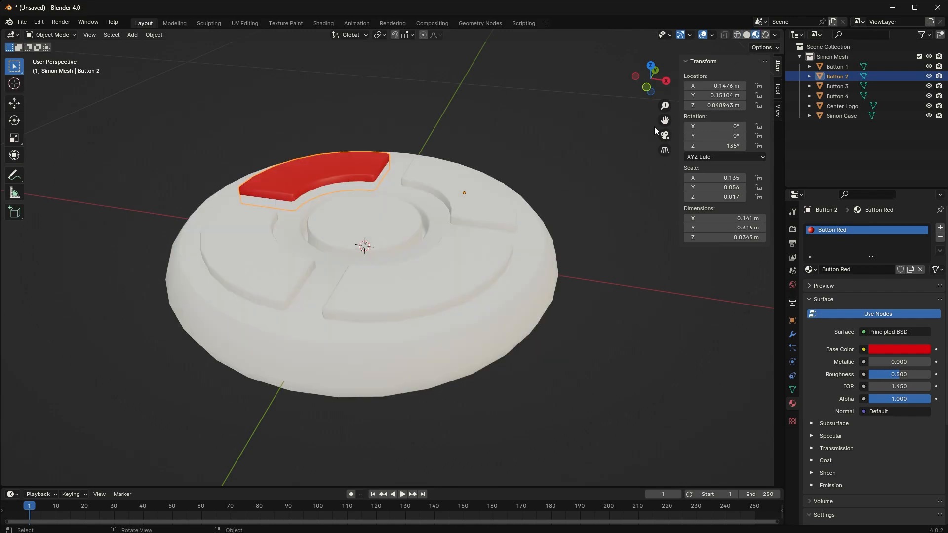
pyautogui.click(737, 35)
pyautogui.click(746, 35)
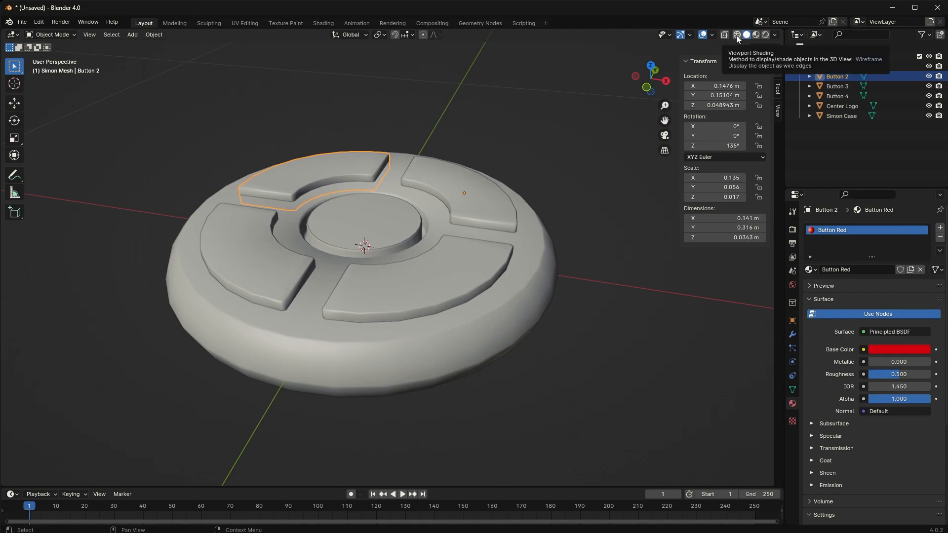
pyautogui.click(766, 36)
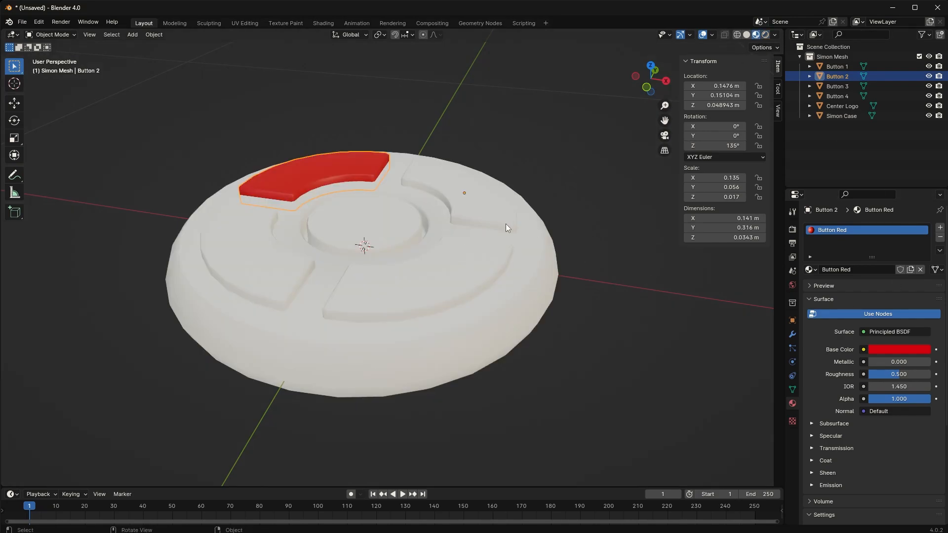
# Create a material named Button Green on the Button 3 pad with a green base color of hue 0.333, saturation 1.000 and value 0.800.
pyautogui.click(492, 209)
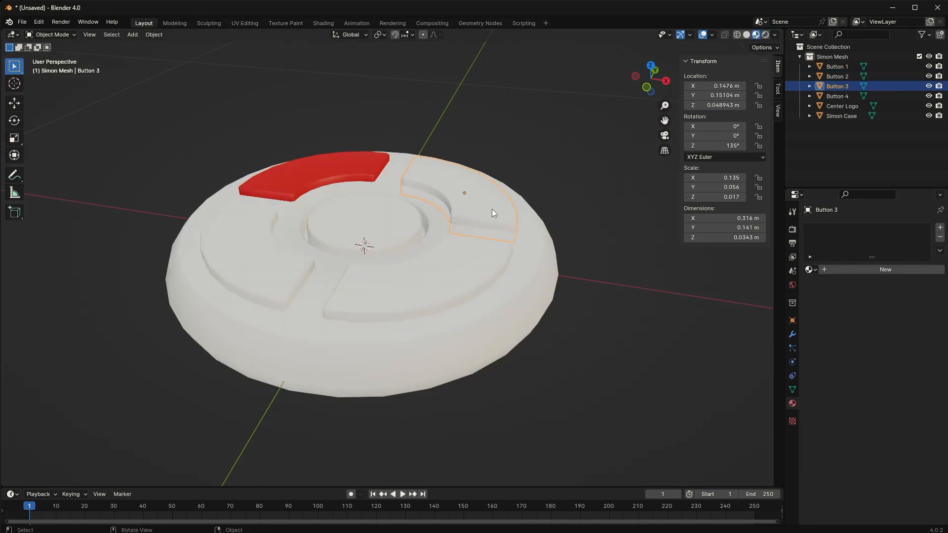
pyautogui.click(855, 270)
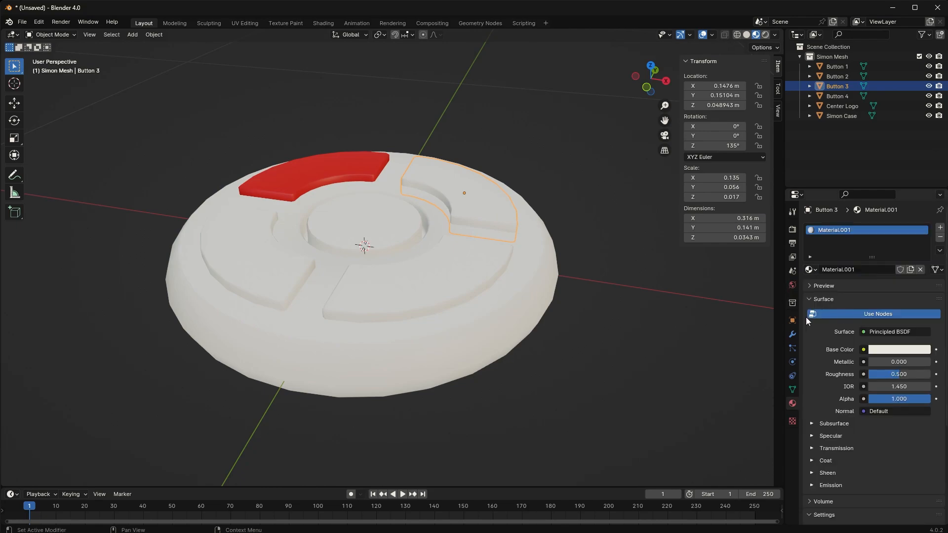
pyautogui.doubleClick(873, 269)
pyautogui.write('Button Green')
pyautogui.press('Return')
pyautogui.click(896, 350)
pyautogui.click(835, 211)
pyautogui.moveTo(835, 210); pyautogui.dragTo(834, 215)
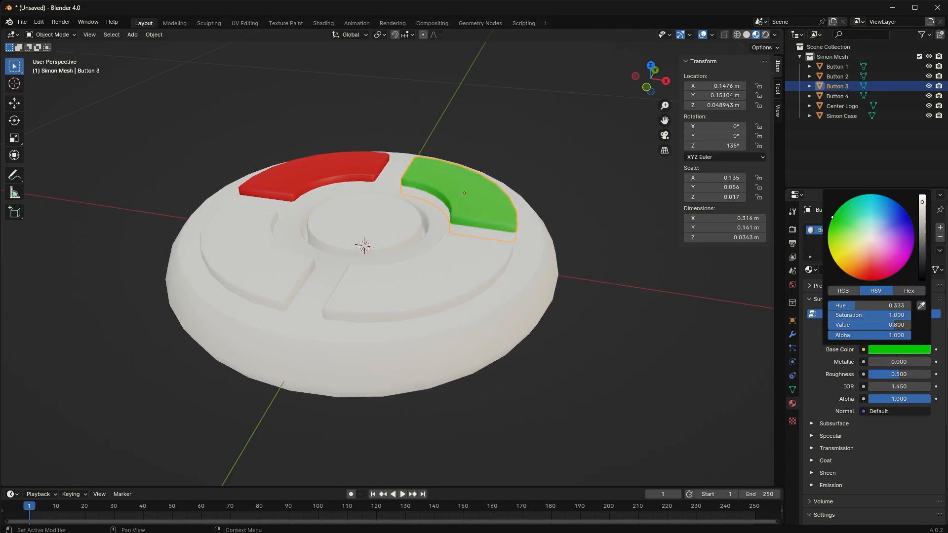
# Create a material named Button Yellow on the Button 4 pad and set its base color to yellow.
pyautogui.click(463, 293)
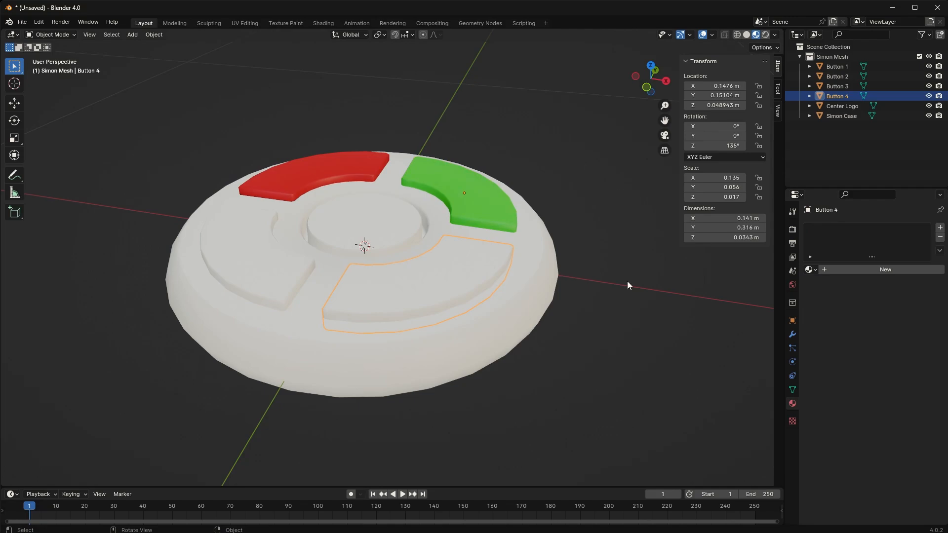
pyautogui.click(869, 270)
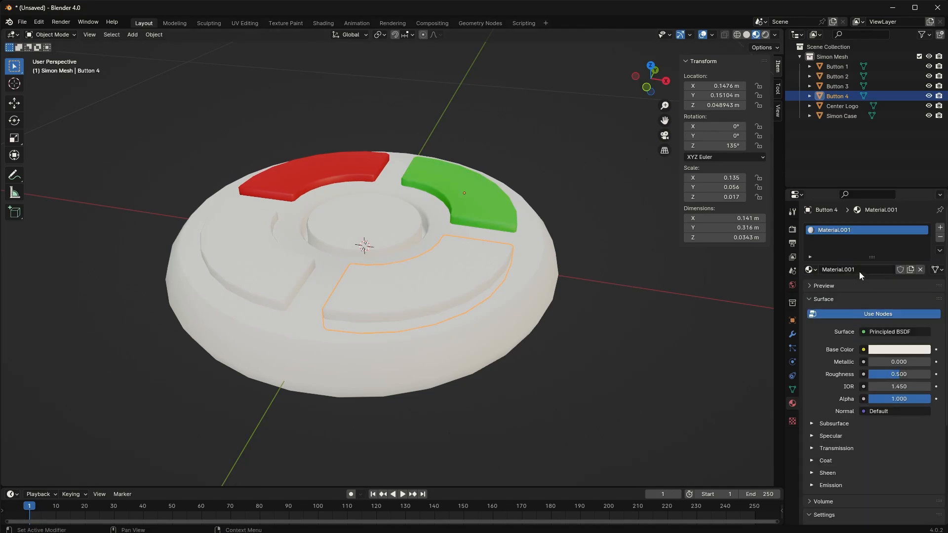
pyautogui.click(859, 271)
pyautogui.write('Button Yellow')
pyautogui.press('Return')
pyautogui.click(893, 349)
pyautogui.hotkey('ctrl', 'v')
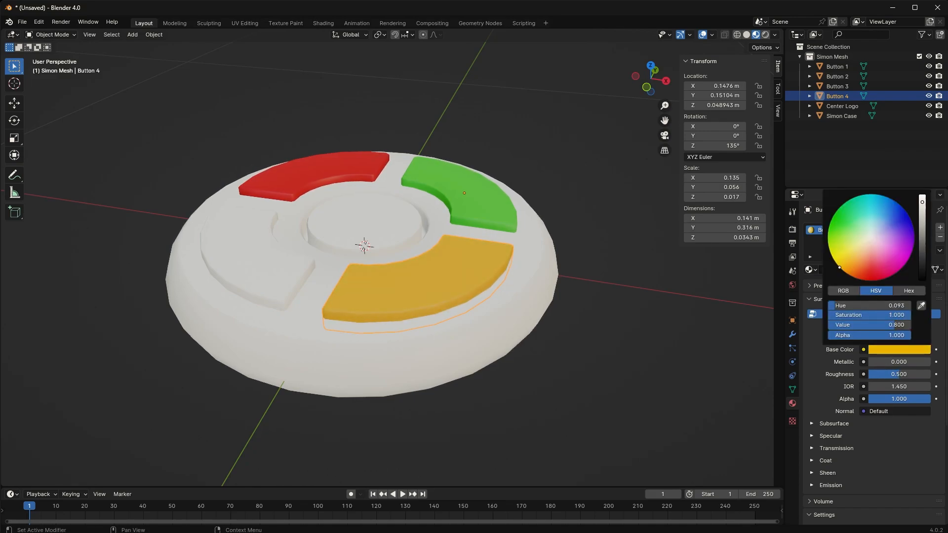
# Create and name a new material on the Button 1 pad with a blue base color of hue 0.666, saturation 1.000 and value 0.800.
pyautogui.click(307, 276)
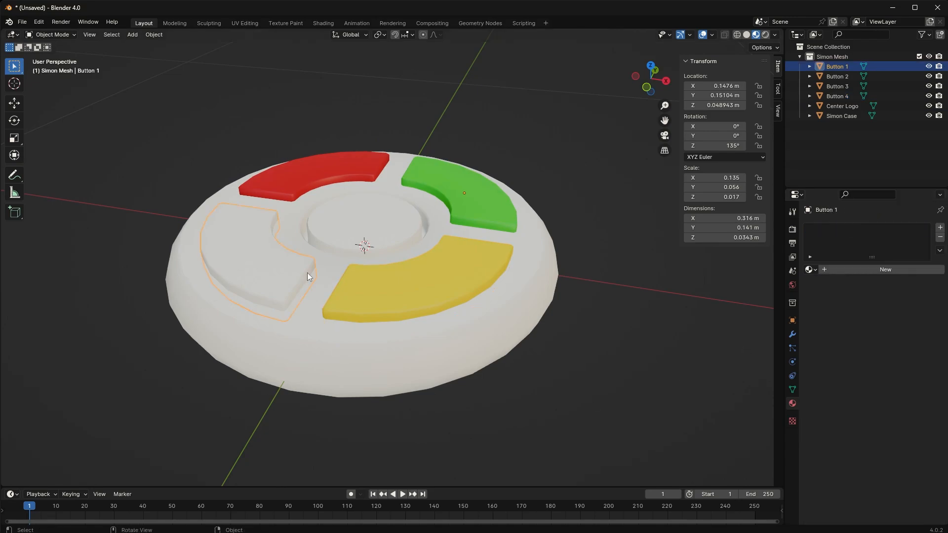
pyautogui.click(851, 270)
pyautogui.doubleClick(856, 269)
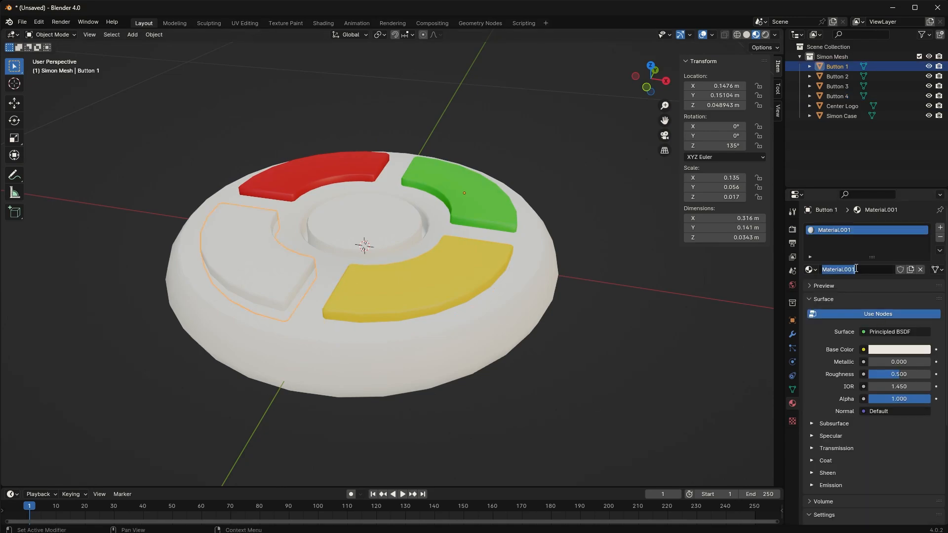
pyautogui.write('Button ')
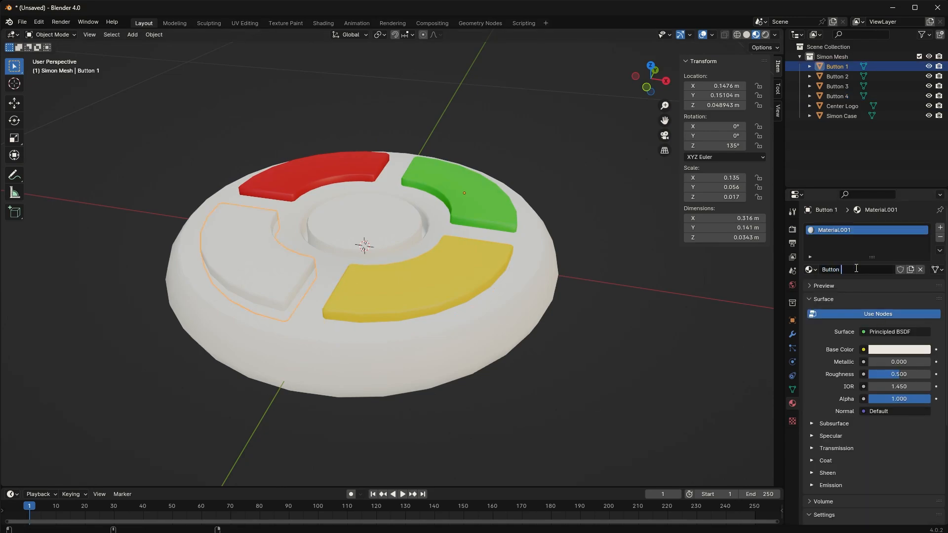
pyautogui.write('1')
pyautogui.press('Return')
pyautogui.click(892, 351)
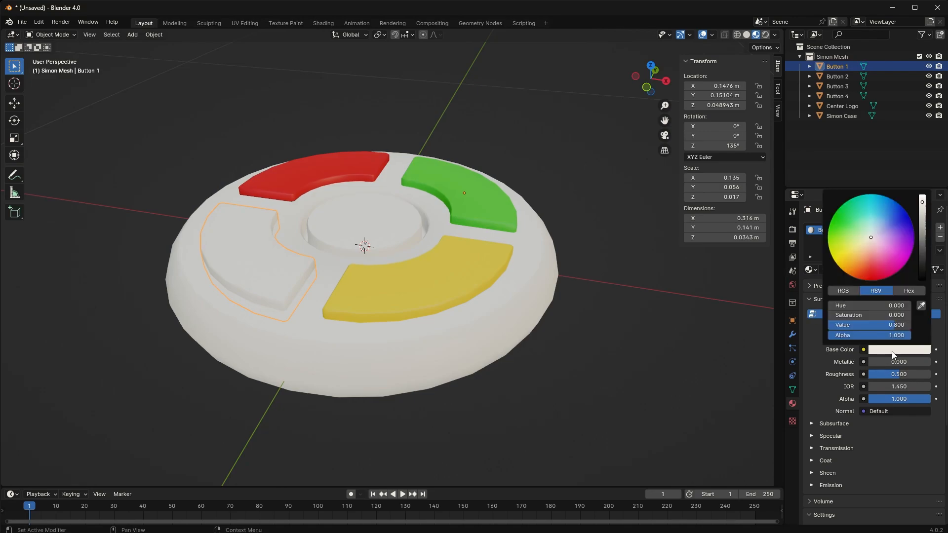
pyautogui.click(907, 215)
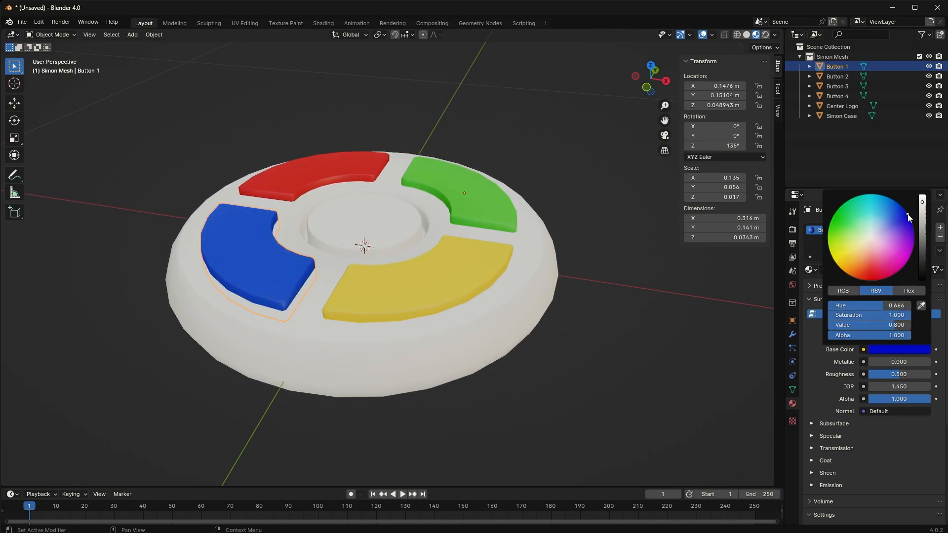
# Create a new material named Dark Plastic on the Simon Case object.
pyautogui.click(481, 361)
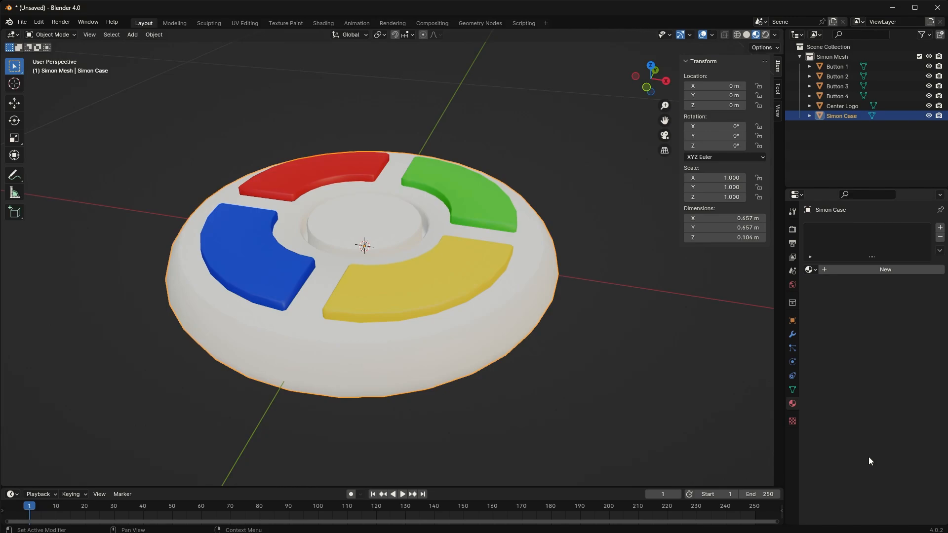
pyautogui.click(888, 270)
pyautogui.click(873, 273)
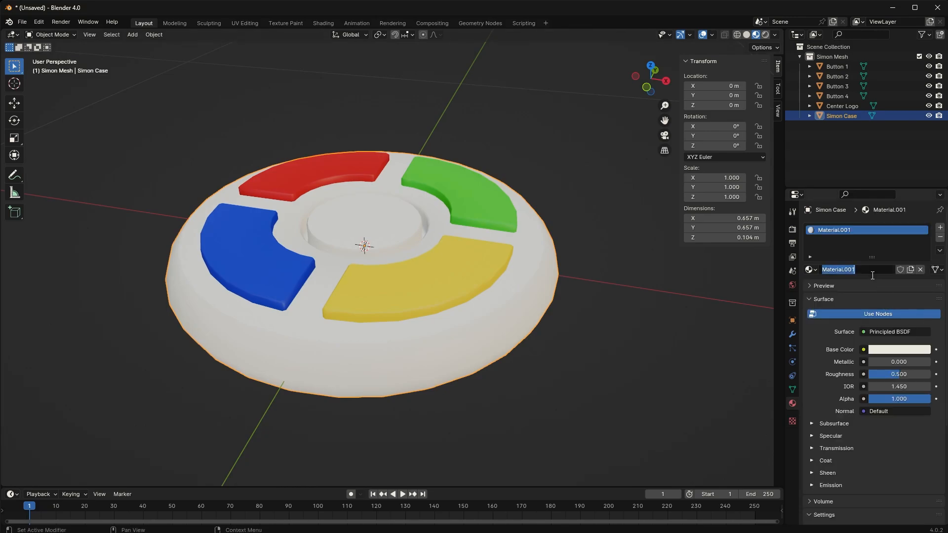
pyautogui.write('Case')
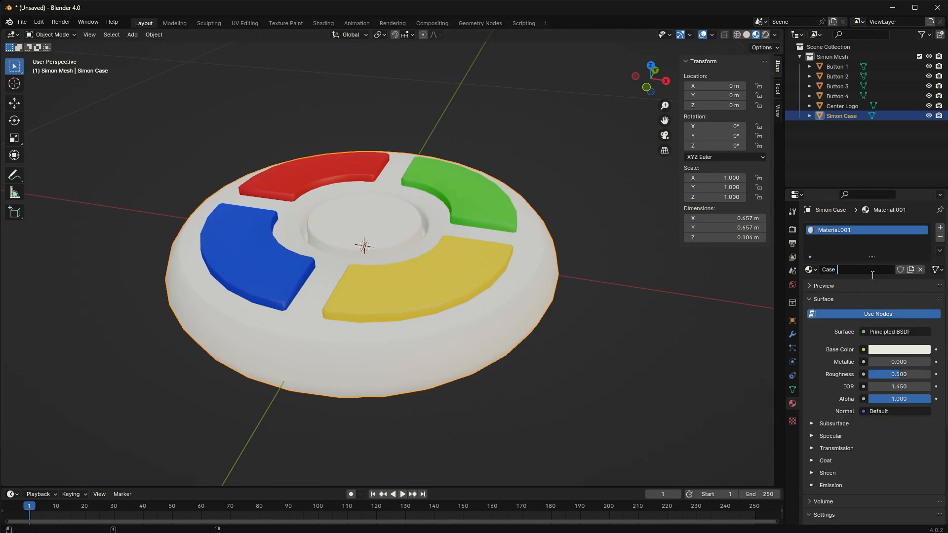
pyautogui.hotkey('ctrl', 'a')
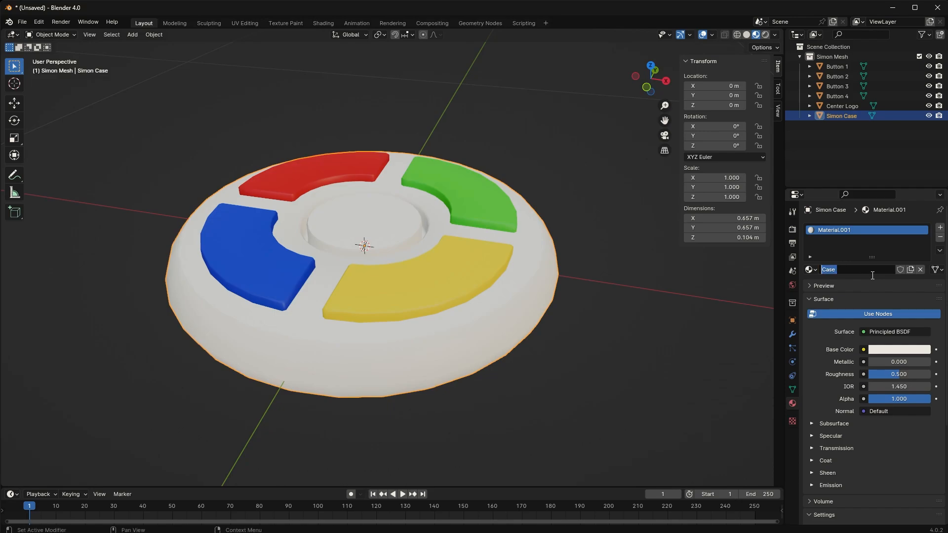
pyautogui.press('BackSpace')
pyautogui.write('Dark Plastic')
pyautogui.press('Return')
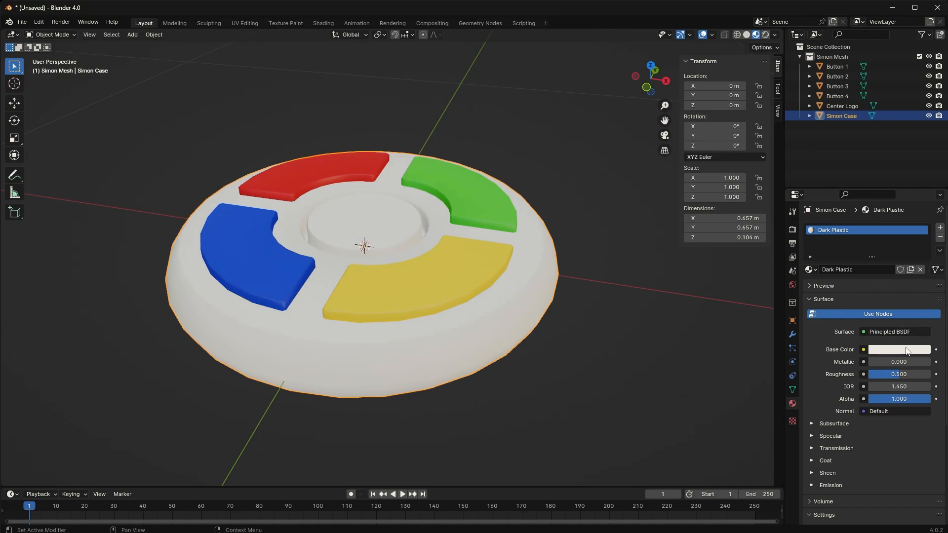
# Set the Dark Plastic material to a near-black base color of value 0.011, metallic 0.614 and roughness 0.406.
pyautogui.click(907, 350)
pyautogui.click(898, 349)
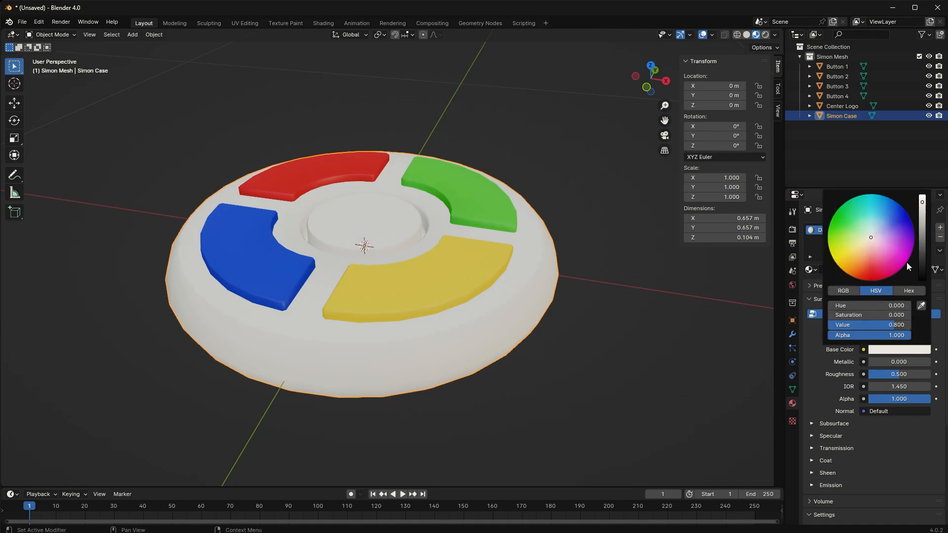
pyautogui.moveTo(923, 250); pyautogui.dragTo(922, 269)
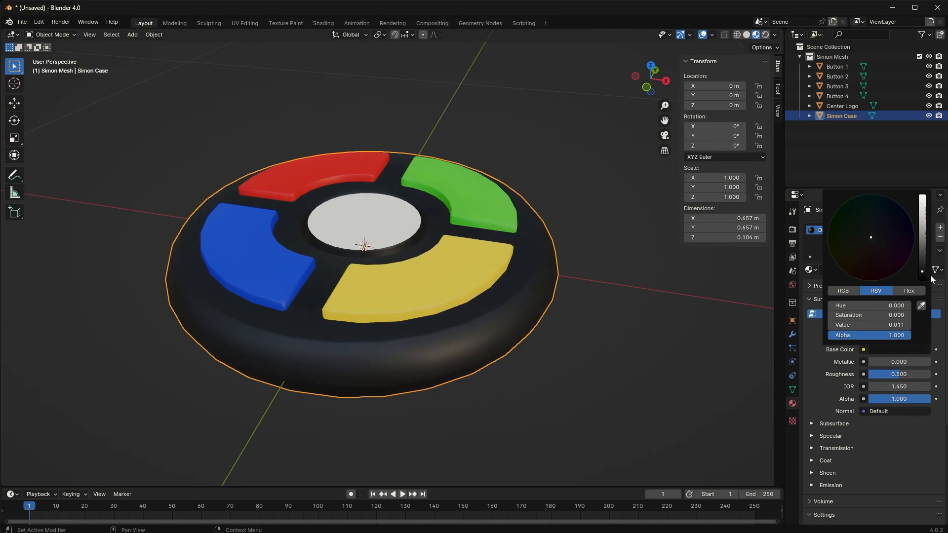
pyautogui.moveTo(877, 363)
pyautogui.mouseDown()
pyautogui.moveTo(920, 363)
pyautogui.moveTo(889, 374)
pyautogui.moveTo(905, 376)
pyautogui.mouseUp()
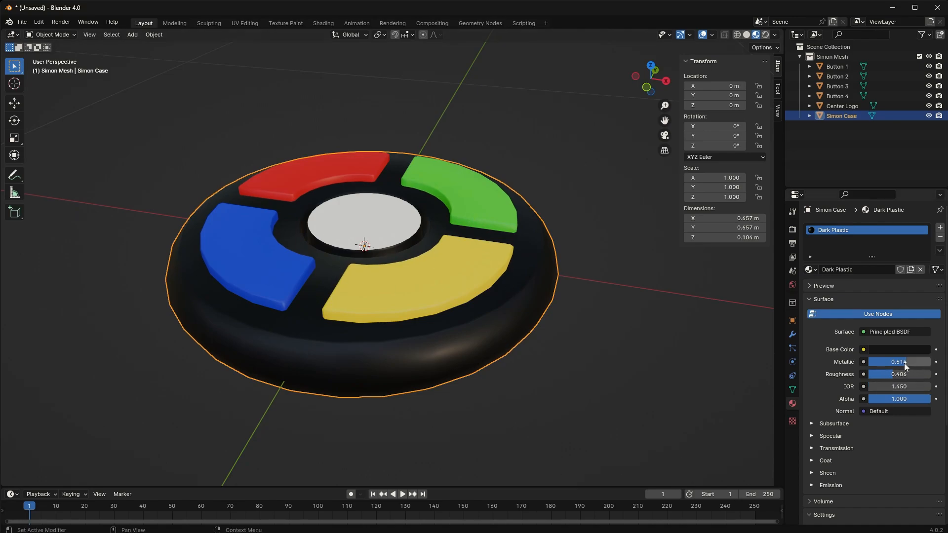
# Create a new material named Logo Disk on the Center Logo object.
pyautogui.click(371, 221)
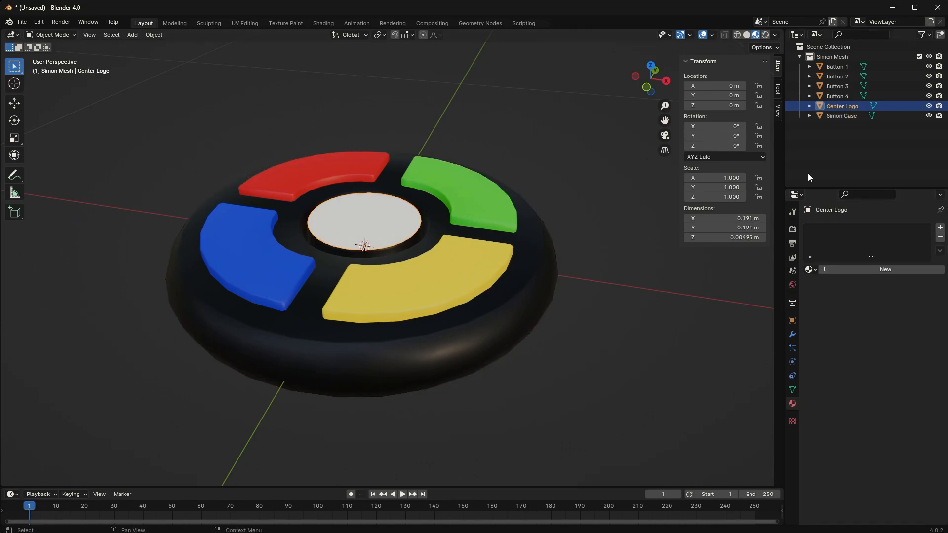
pyautogui.click(866, 270)
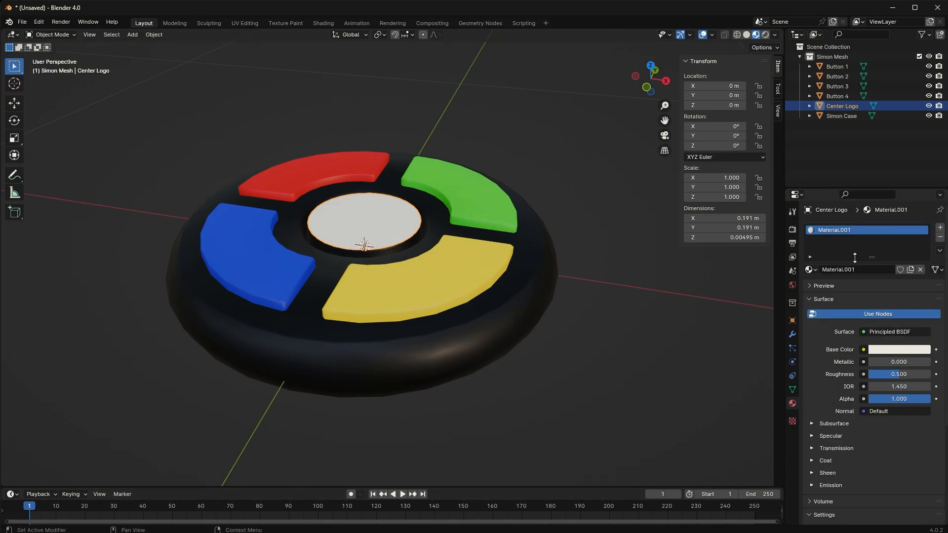
pyautogui.click(864, 270)
pyautogui.write('Logo Disk')
pyautogui.press('Return')
# Give the Logo Disk material a gray base color of value 0.356, metallic 0.819 and roughness 0.650.
pyautogui.click(887, 352)
pyautogui.scroll(-5, 928, 239)
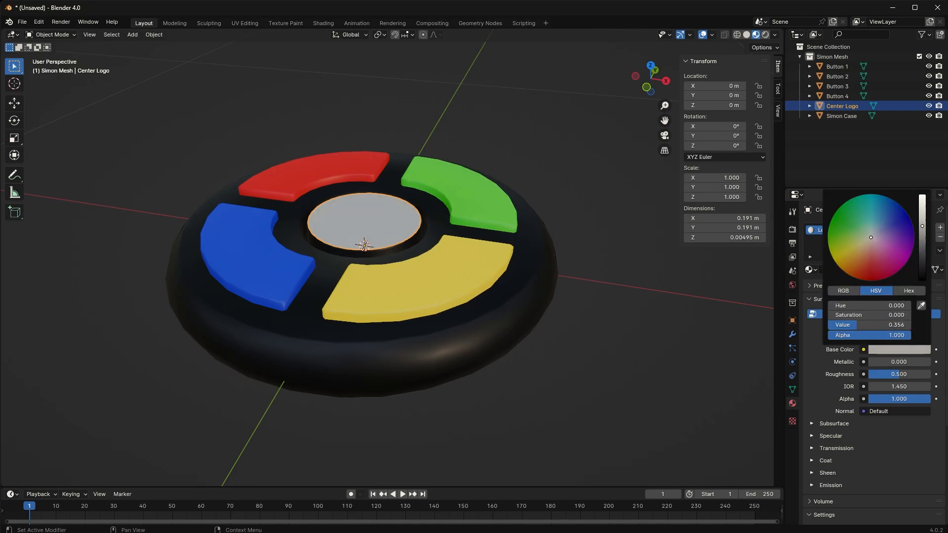
pyautogui.moveTo(884, 366); pyautogui.dragTo(909, 374)
pyautogui.moveTo(432, 243); pyautogui.dragTo(479, 245, button='middle')
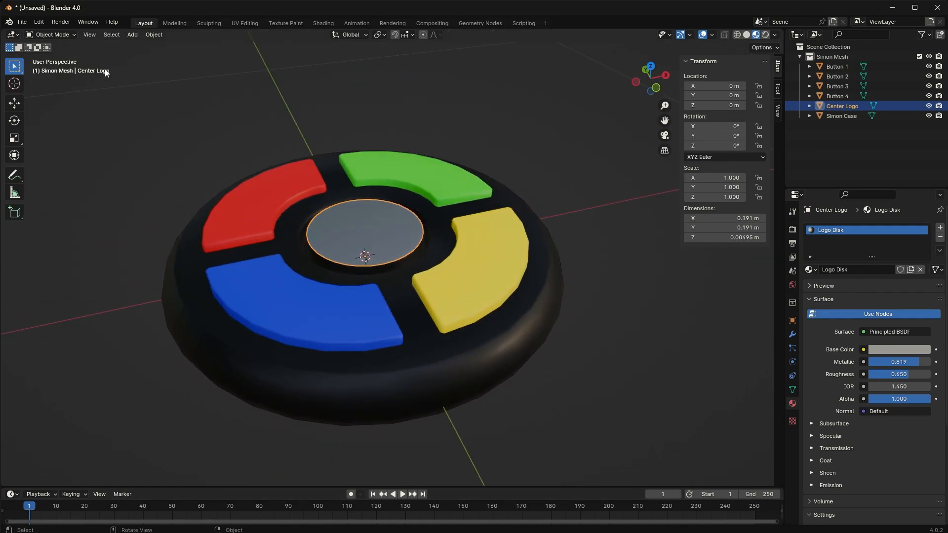
# Save the project as simonMesh_Tutorial.blend in the D:\BlenderProjects\SimonMesh folder.
pyautogui.click(22, 21)
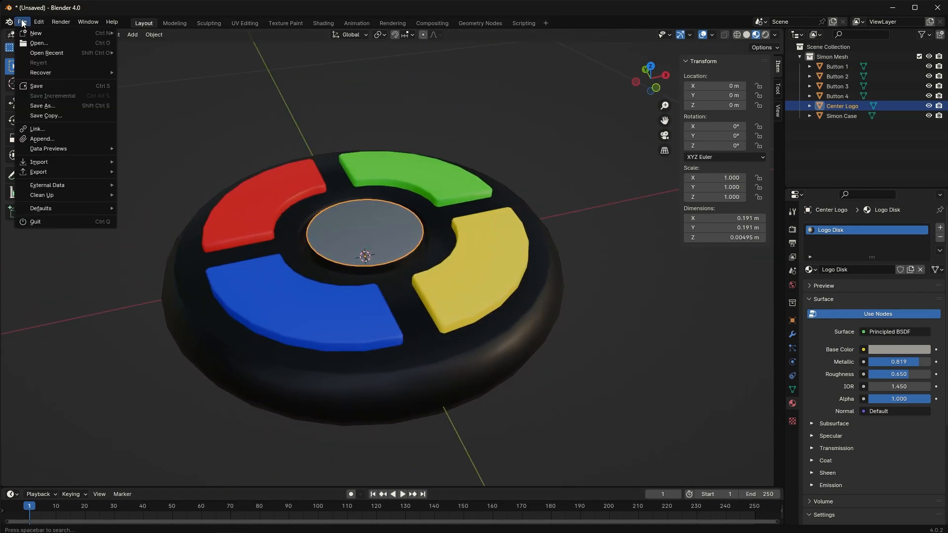
pyautogui.click(60, 107)
pyautogui.click(359, 477)
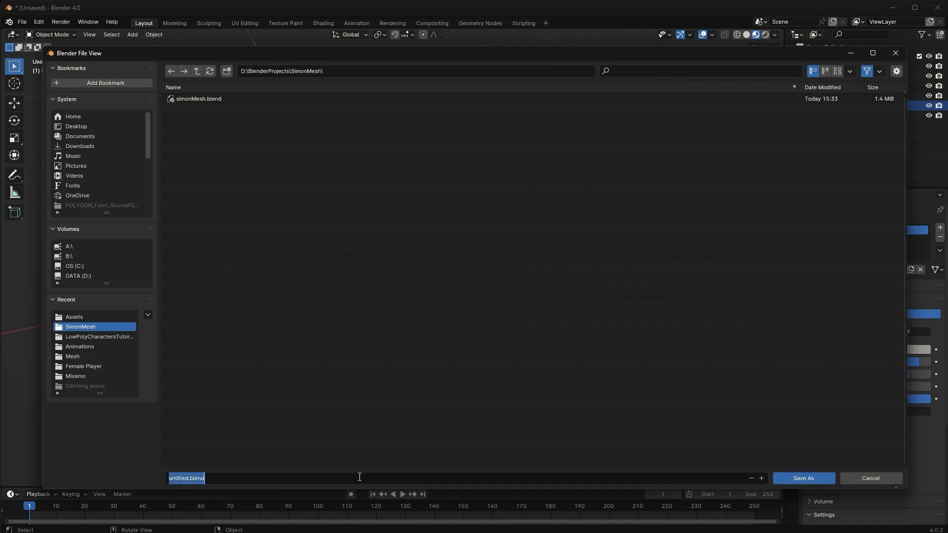
pyautogui.write('simonMesh_Tutorial')
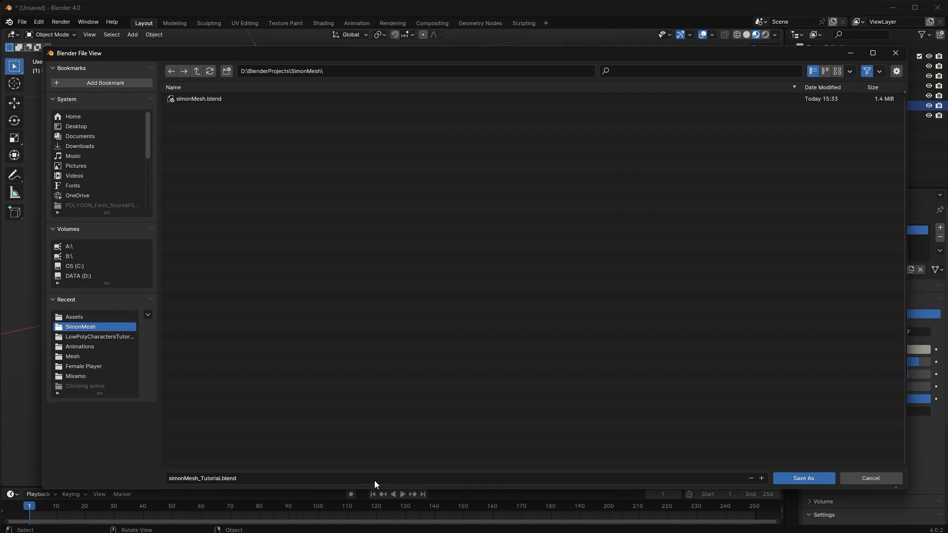
pyautogui.press('Return')
pyautogui.click(802, 478)
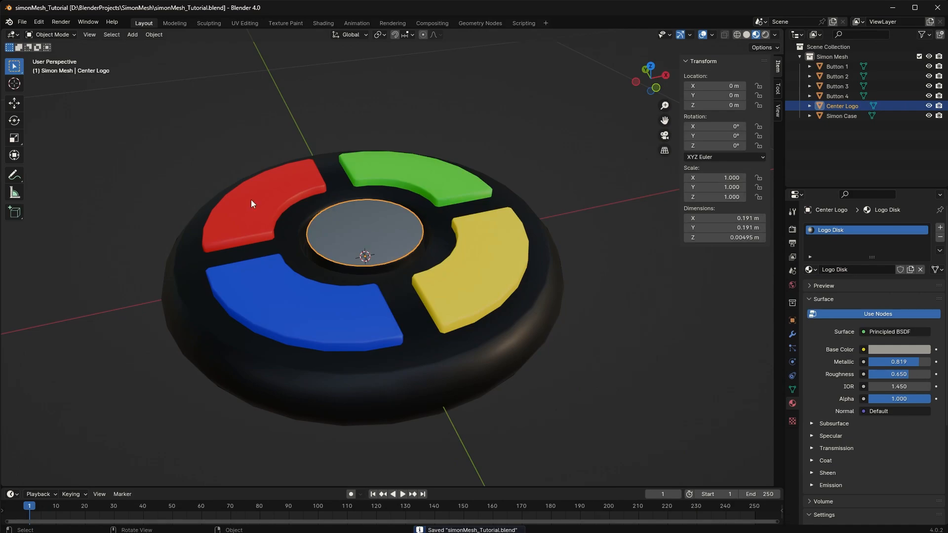
# Export the model in FBX format as simonMesh_Tutorial.fbx to the SimonMesh folder, keeping the default export settings.
pyautogui.moveTo(251, 199); pyautogui.dragTo(258, 229, button='middle')
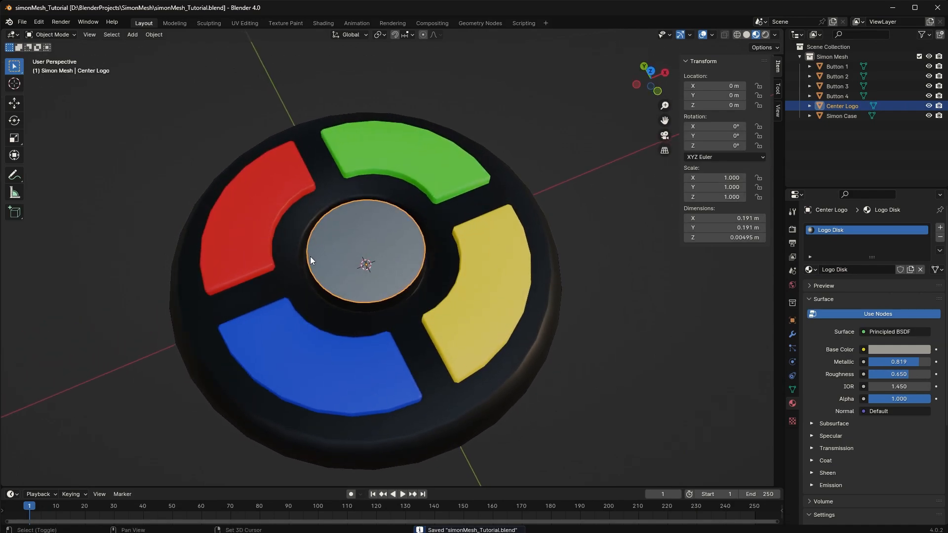
pyautogui.keyDown('shift'); pyautogui.moveTo(310, 256); pyautogui.dragTo(293, 232, button='middle'); pyautogui.keyUp('shift')
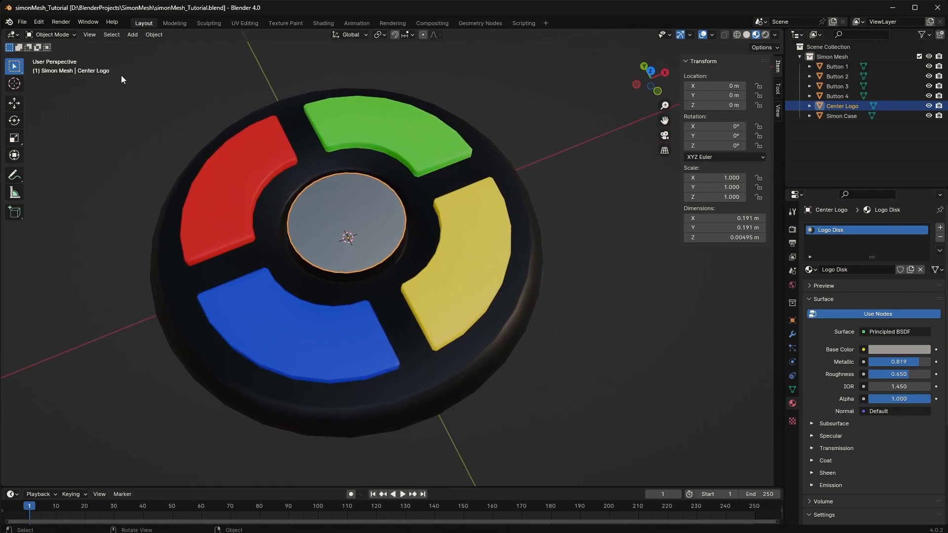
pyautogui.click(23, 22)
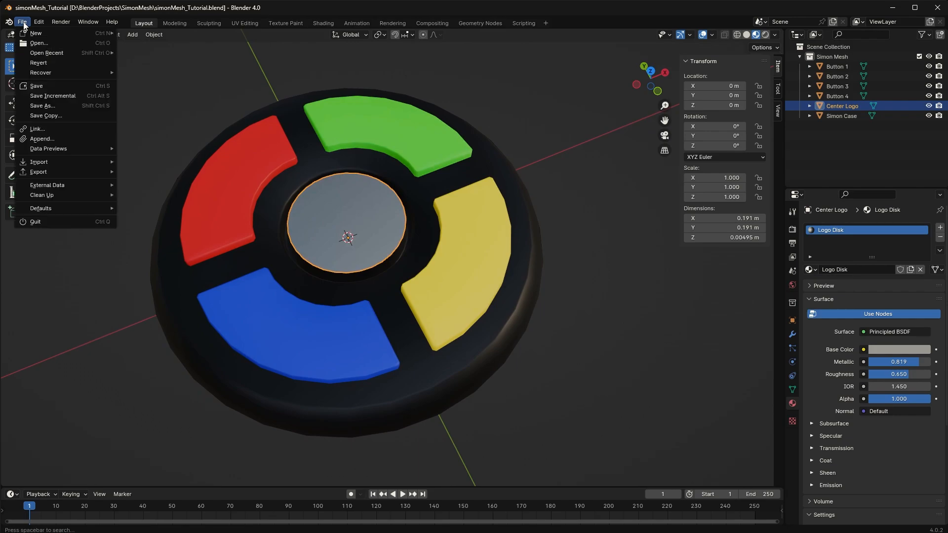
pyautogui.moveTo(86, 174)
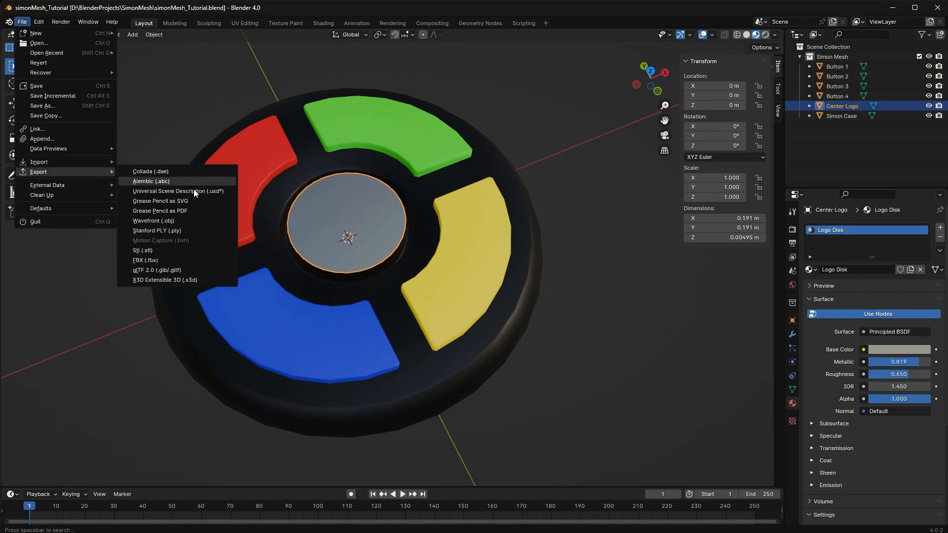
pyautogui.click(169, 262)
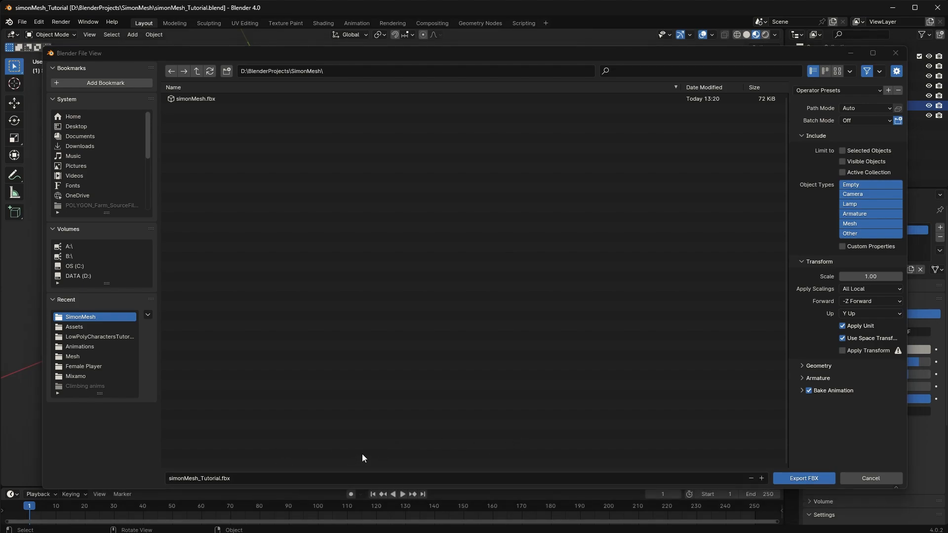
pyautogui.click(806, 478)
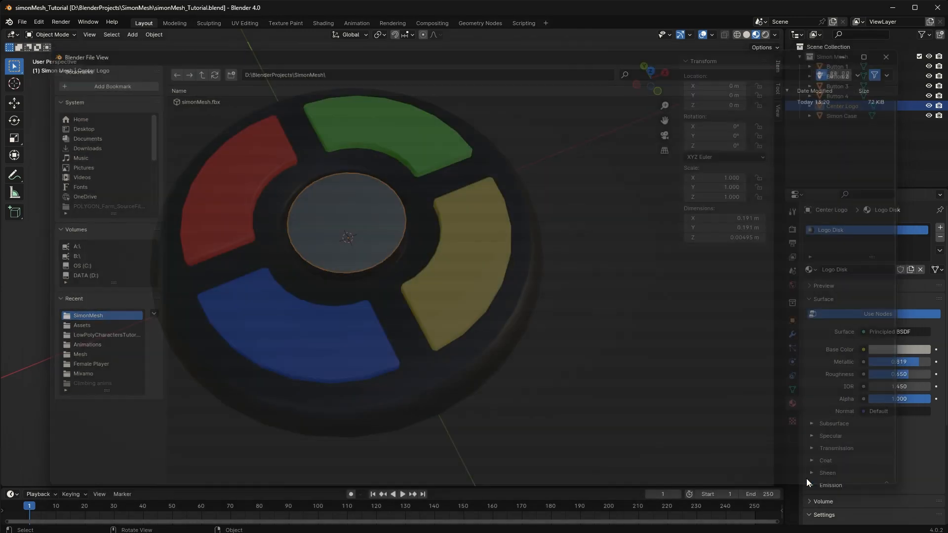